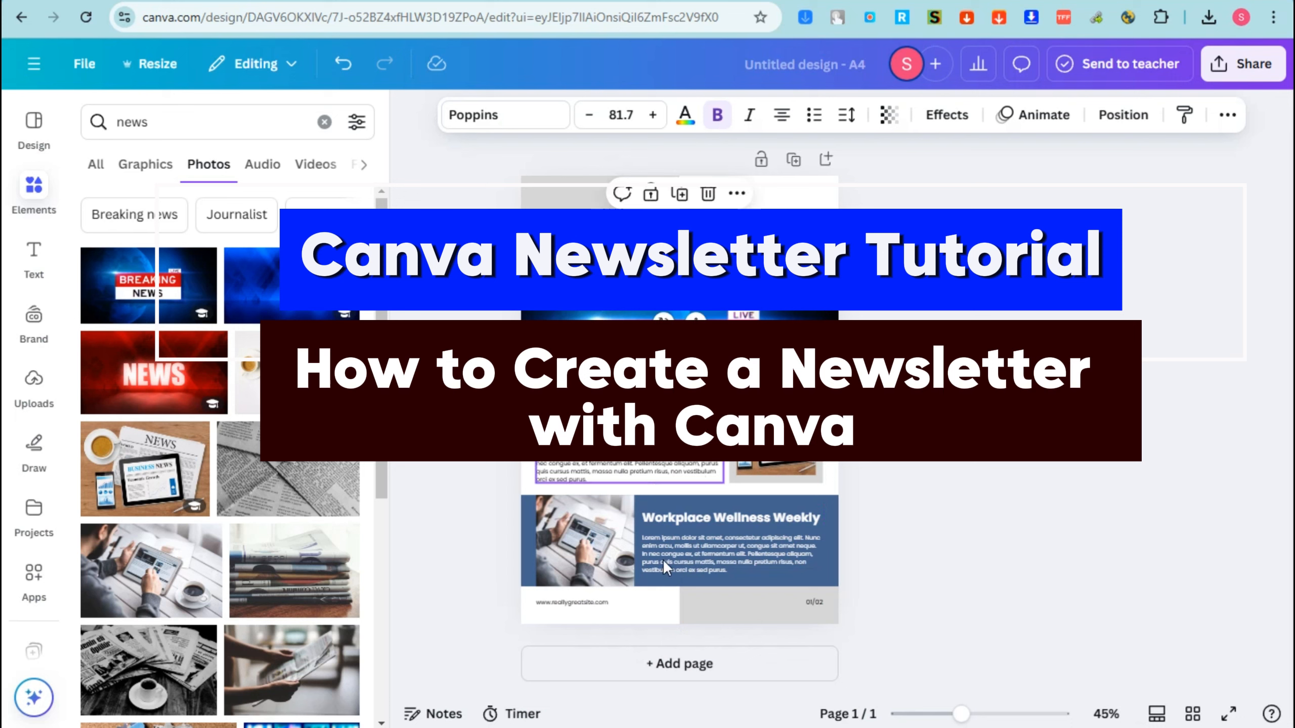
# Delete the website text and the page number from the newsletter's footer.
pyautogui.click(599, 611)
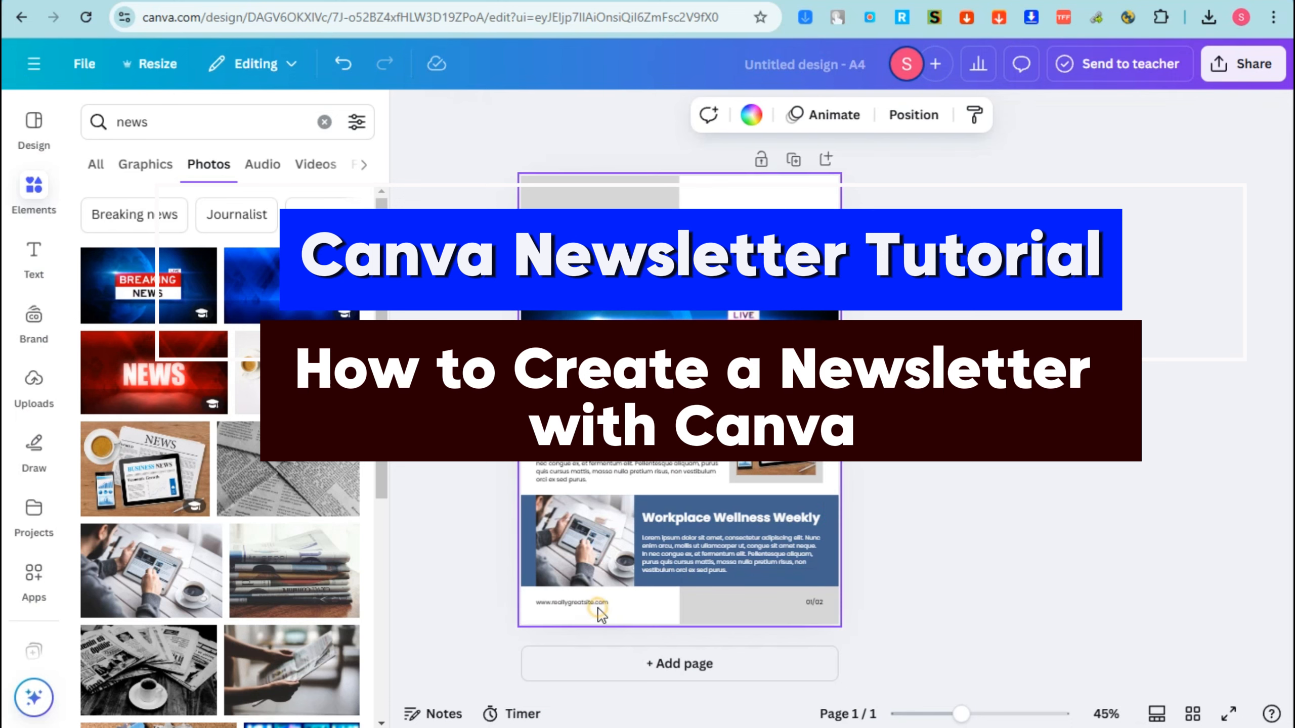
pyautogui.click(607, 603)
pyautogui.press('Delete')
pyautogui.click(815, 602)
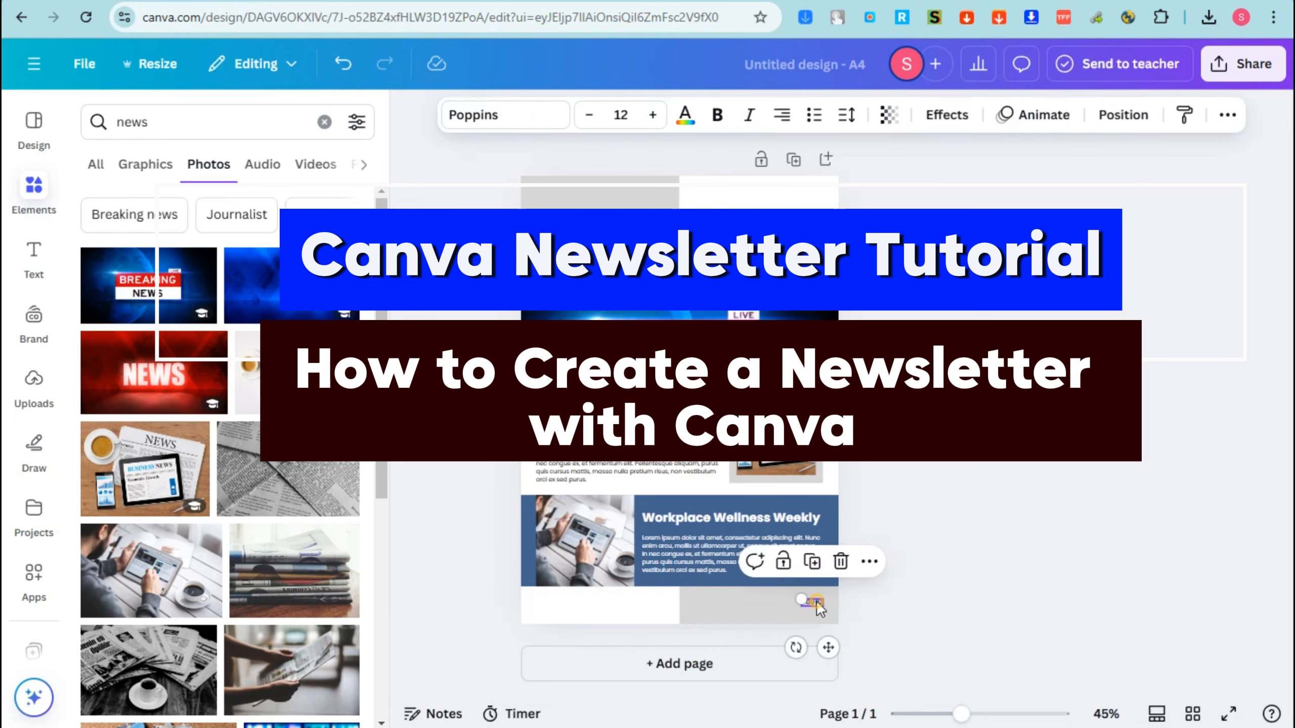
pyautogui.press('Delete')
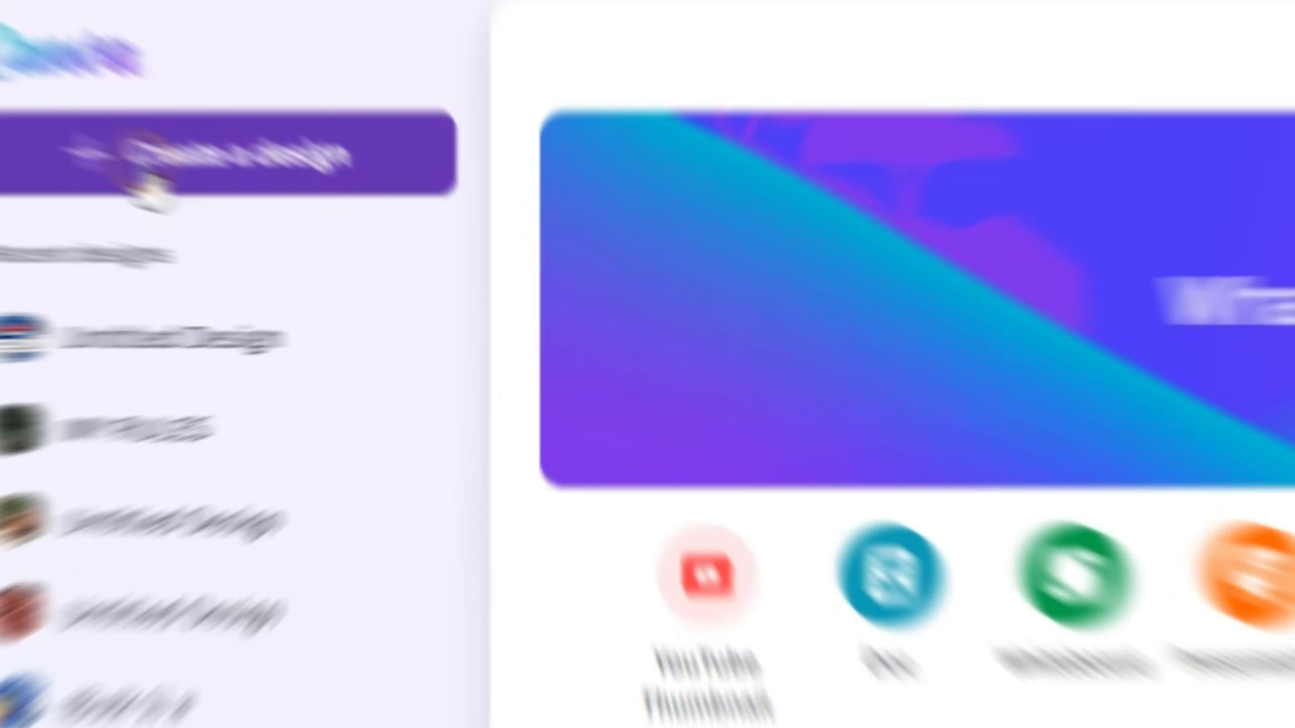
# Create a new design, searching for "Newsletter" and choosing the 21 × 29.7 cm Newsletter format.
pyautogui.click(146, 117)
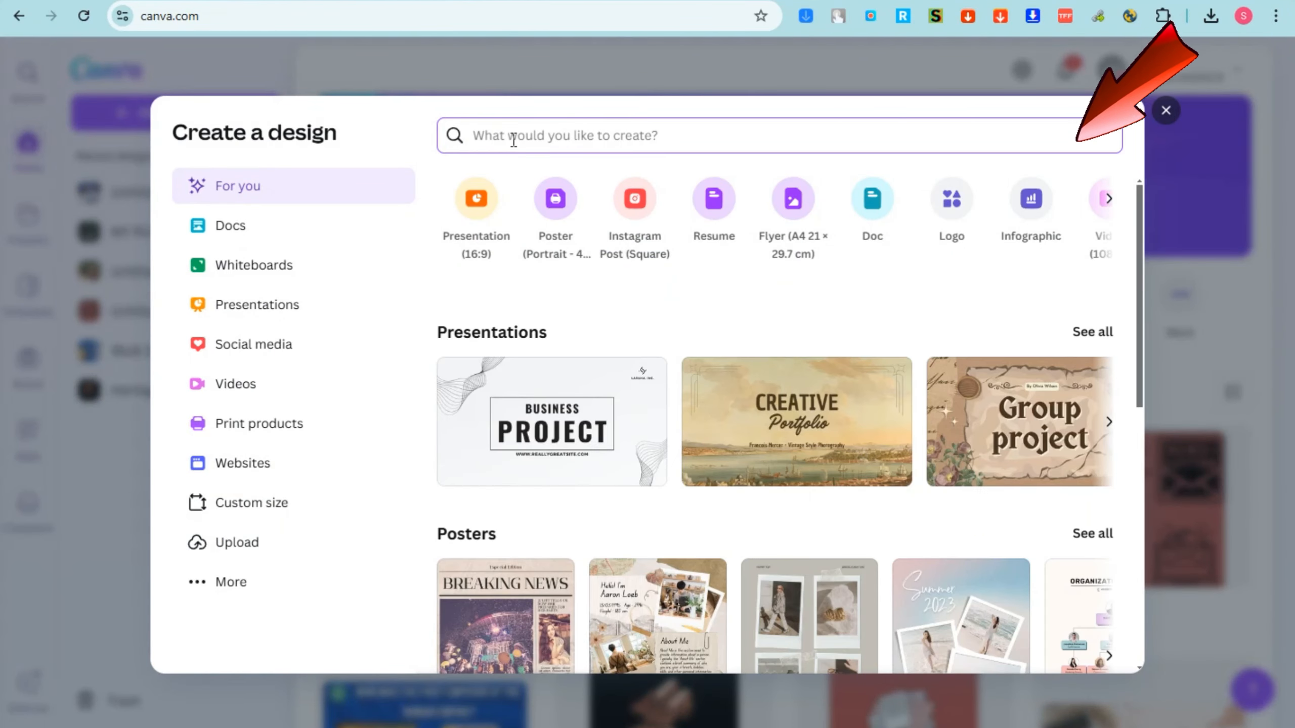
pyautogui.write('Newsletter')
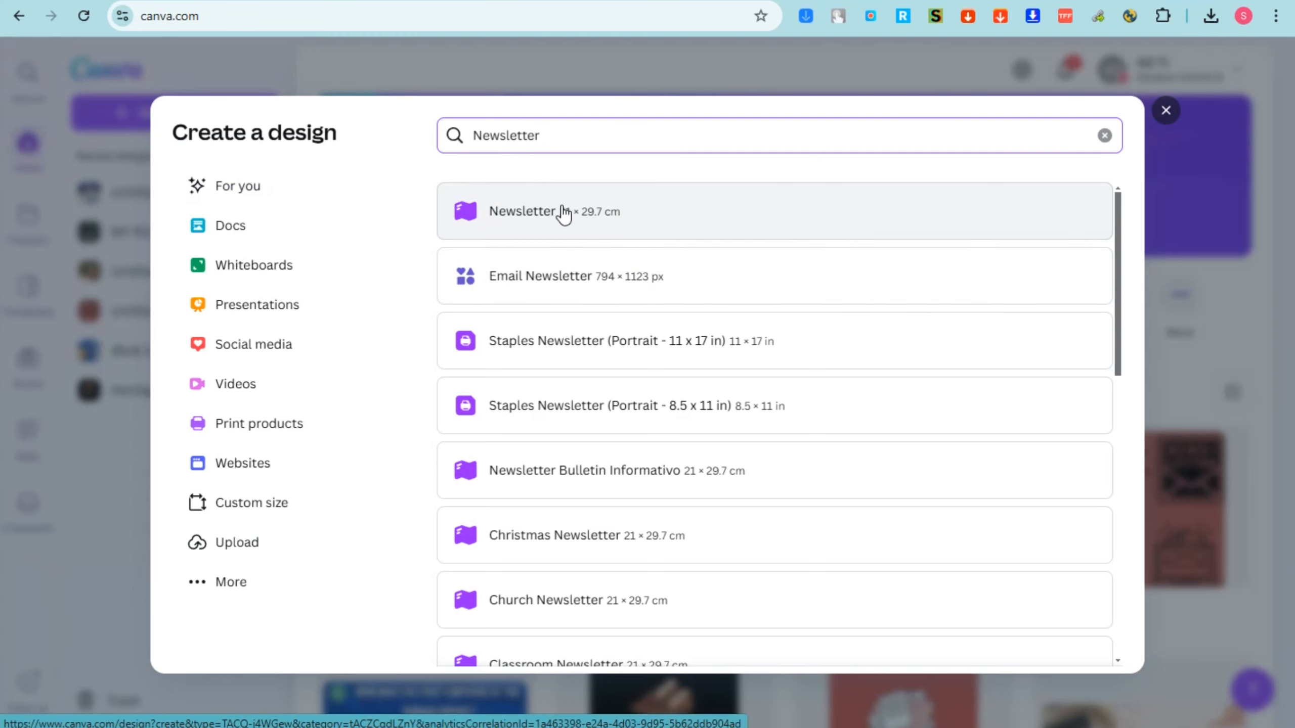
pyautogui.click(589, 225)
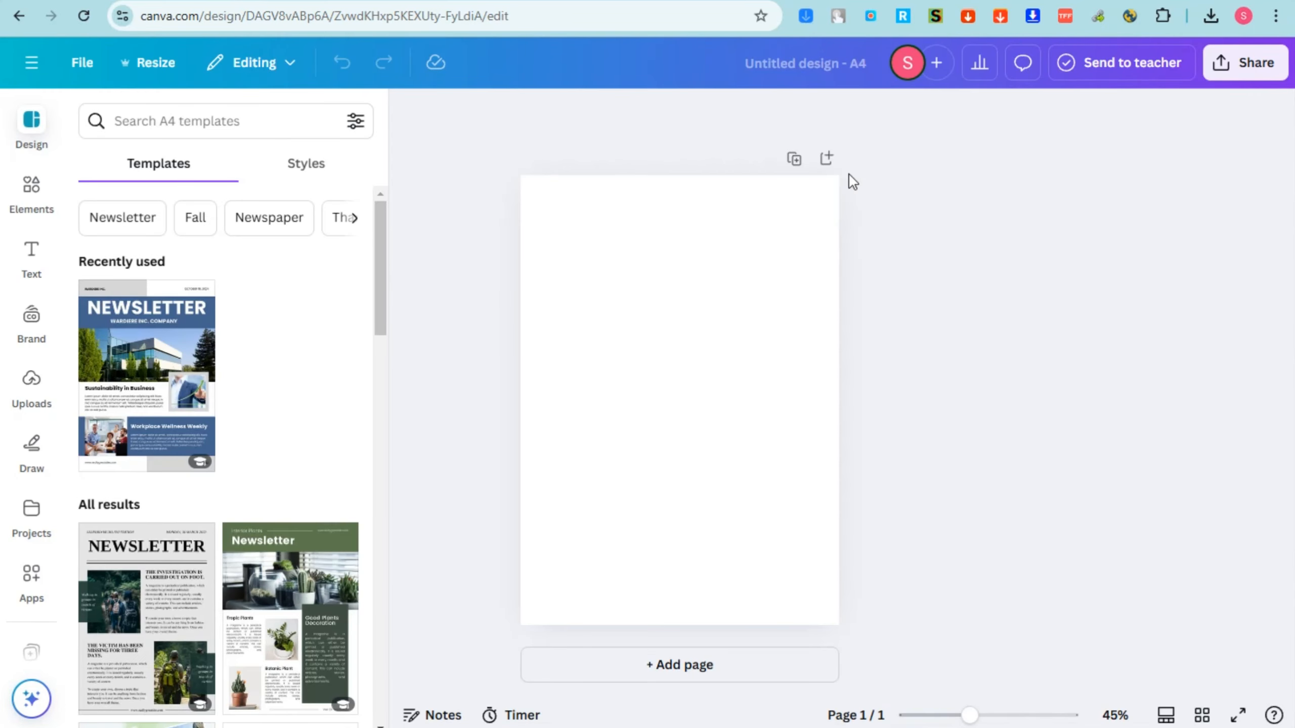
# Try out several newsletter templates on the page, including the Black and White Aesthetic Charity and Beige Aesthetic Marketing Studio designs.
pyautogui.click(30, 139)
pyautogui.scroll(-5, 242, 370)
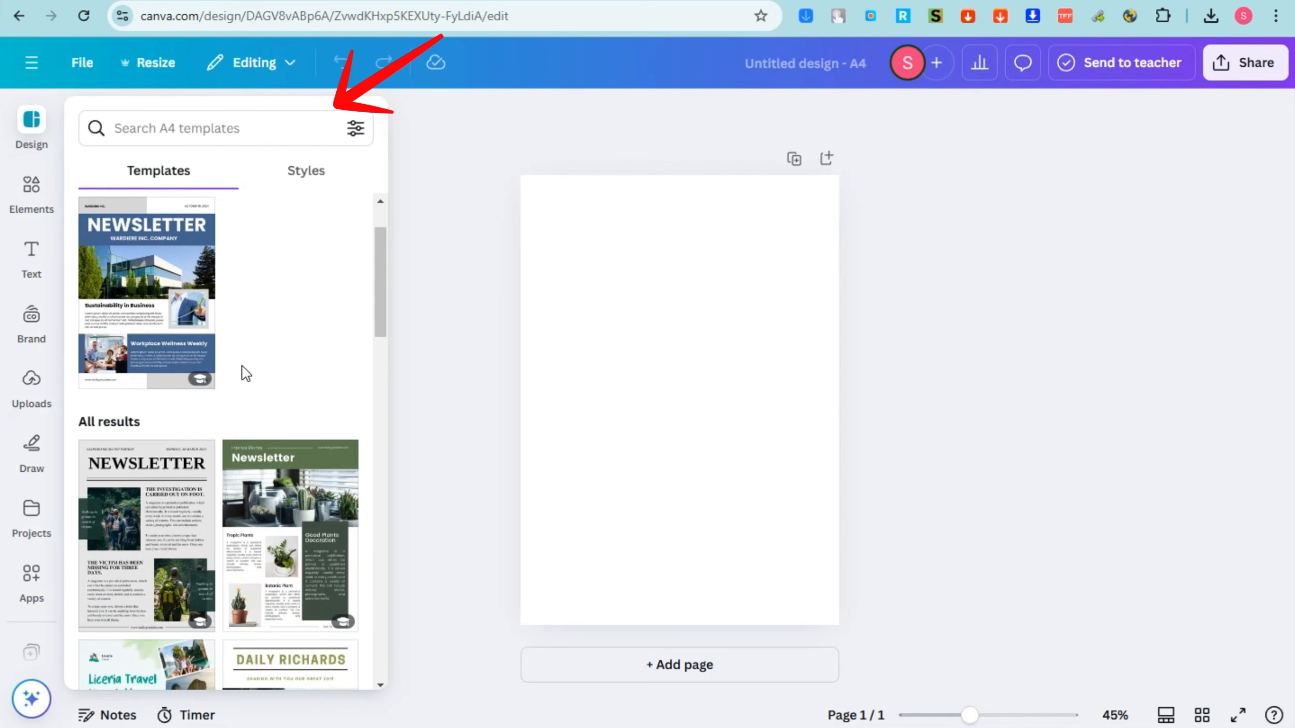
pyautogui.click(246, 368)
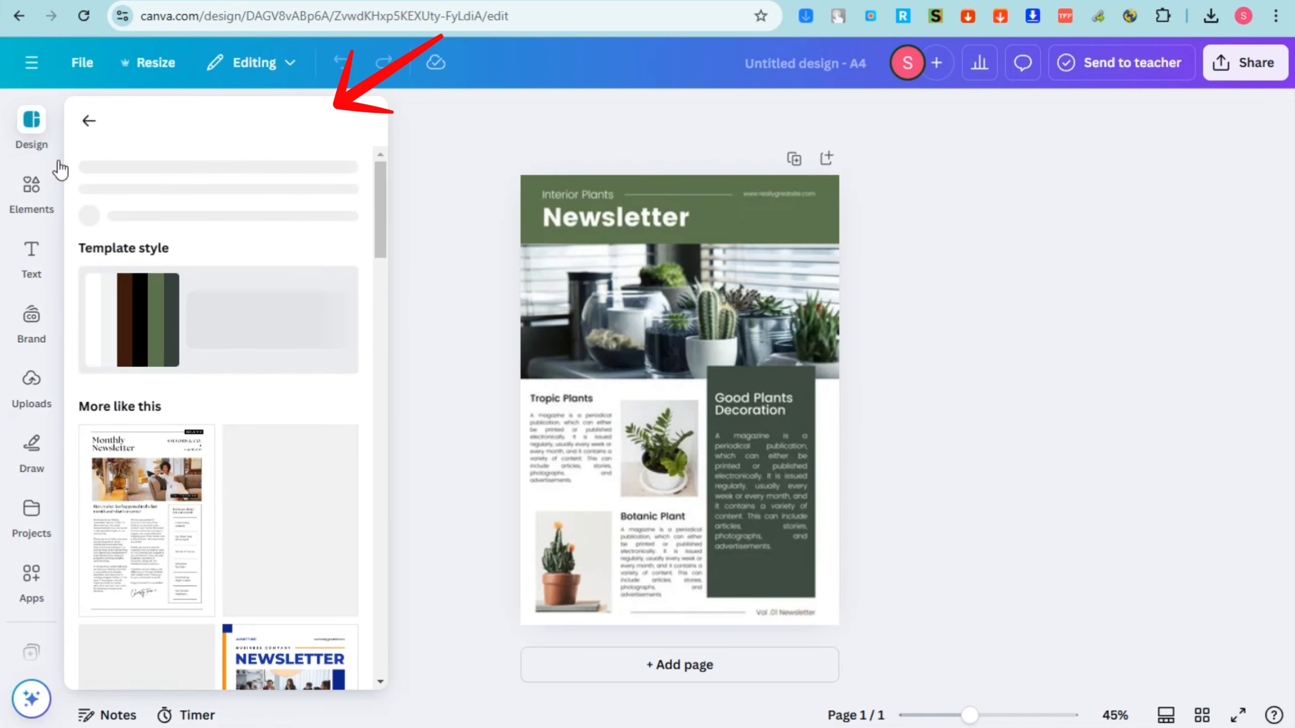
pyautogui.click(164, 547)
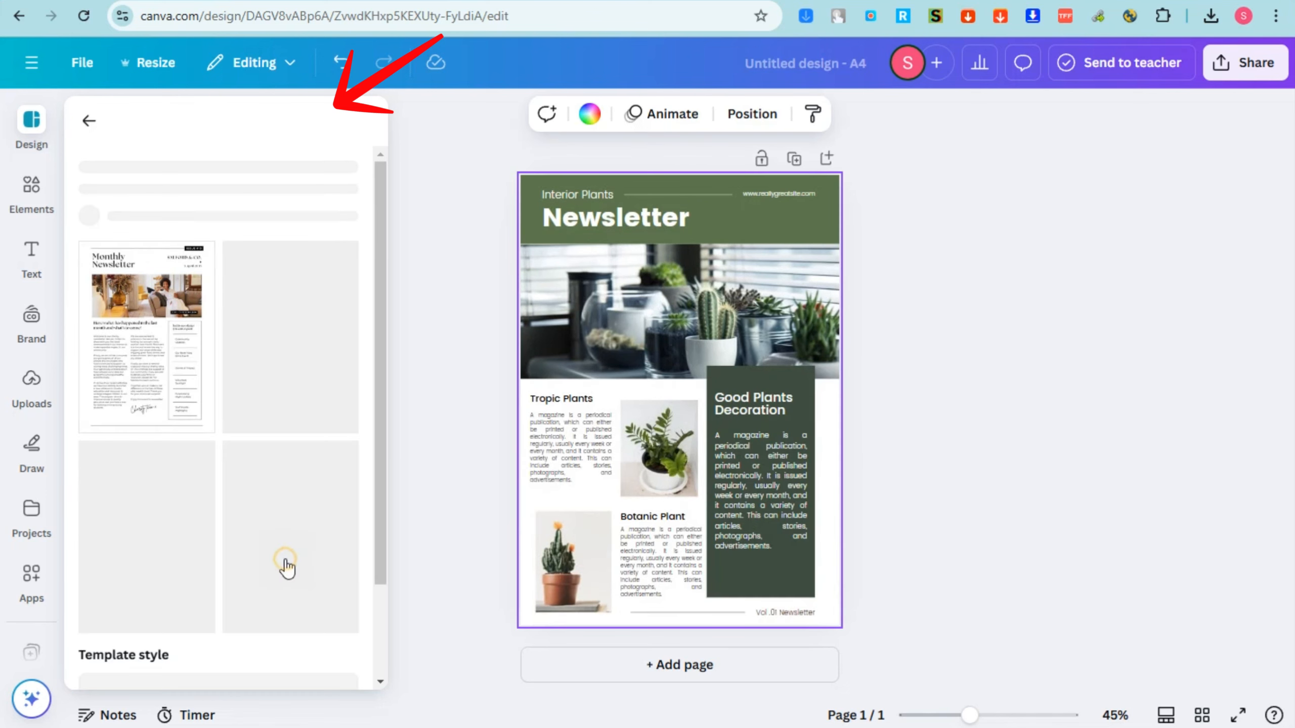
pyautogui.click(159, 527)
pyautogui.scroll(-5, 203, 549)
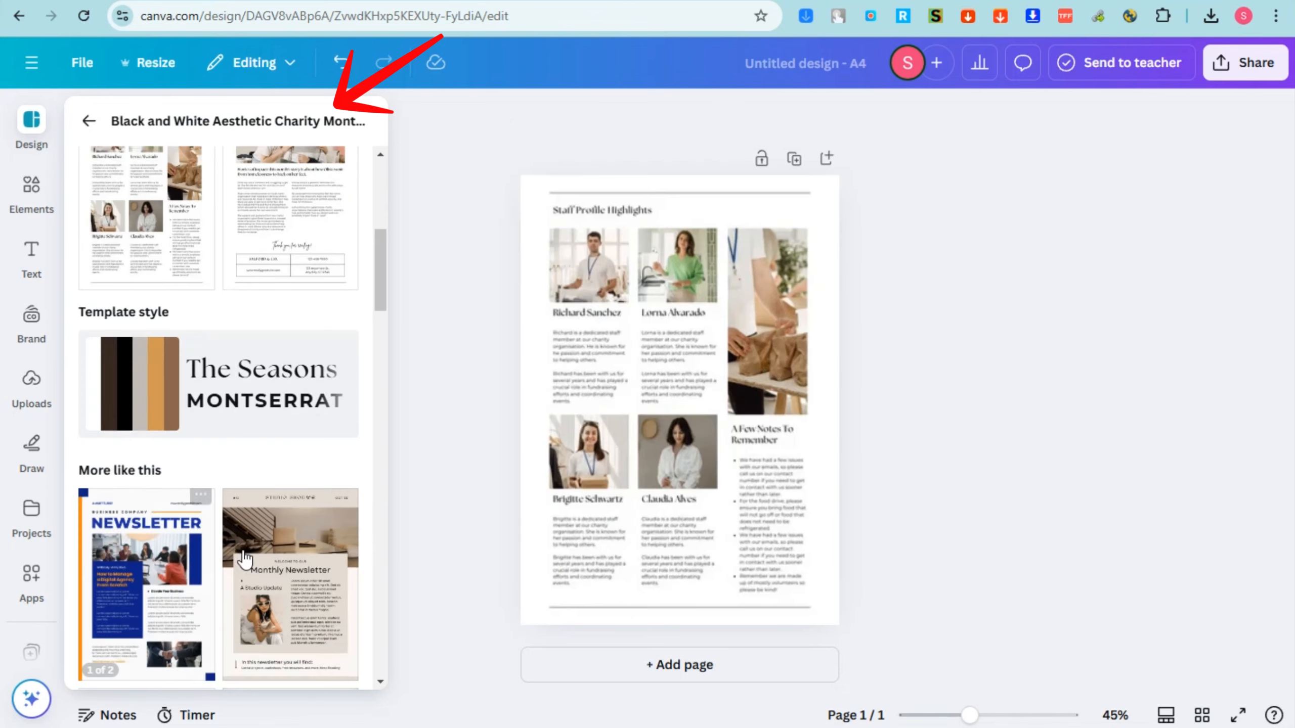
pyautogui.click(307, 546)
pyautogui.click(688, 370)
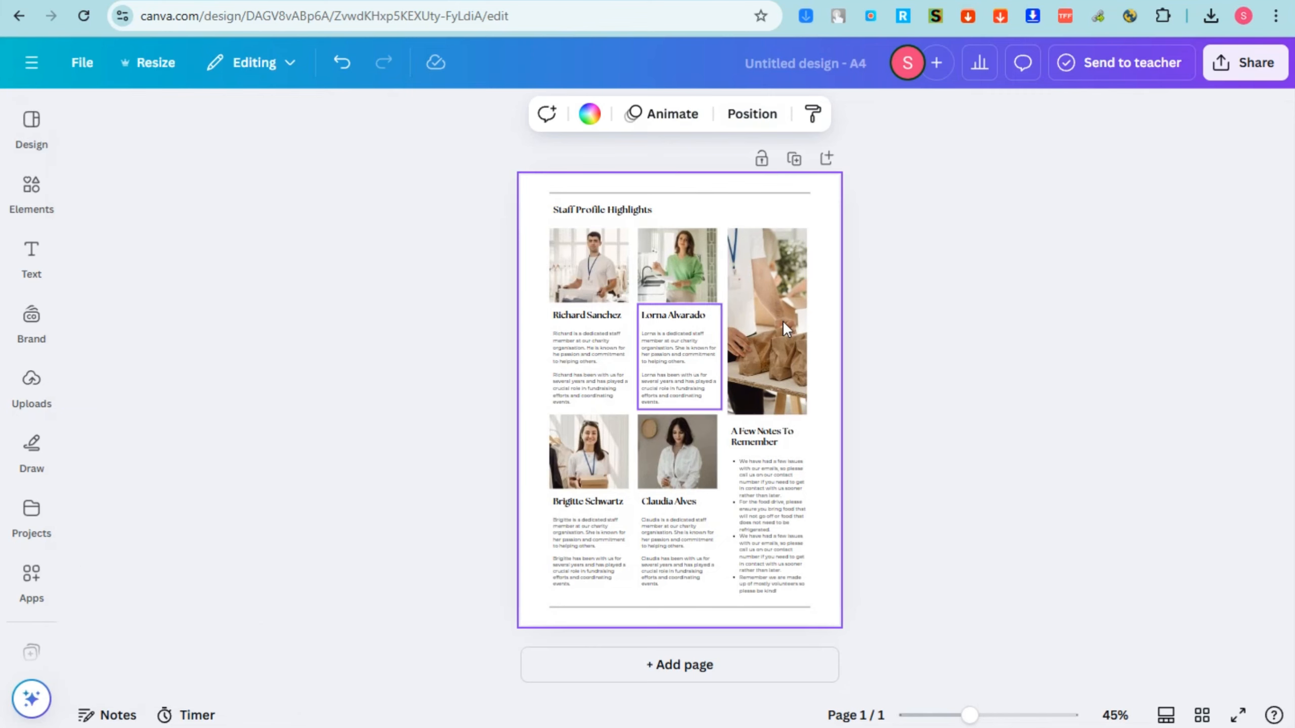
# Return to the template list and apply the Gray Typographic Media Newsletter template to the page.
pyautogui.click(39, 147)
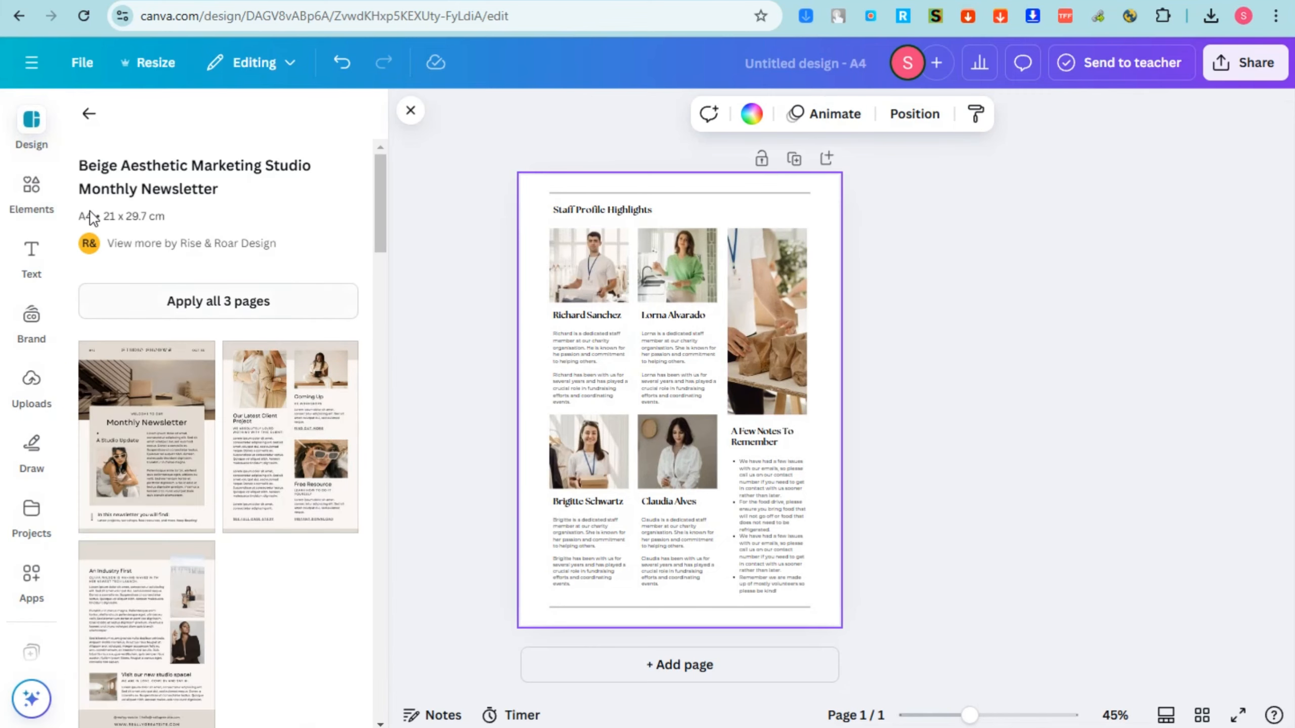
pyautogui.click(89, 115)
pyautogui.click(141, 379)
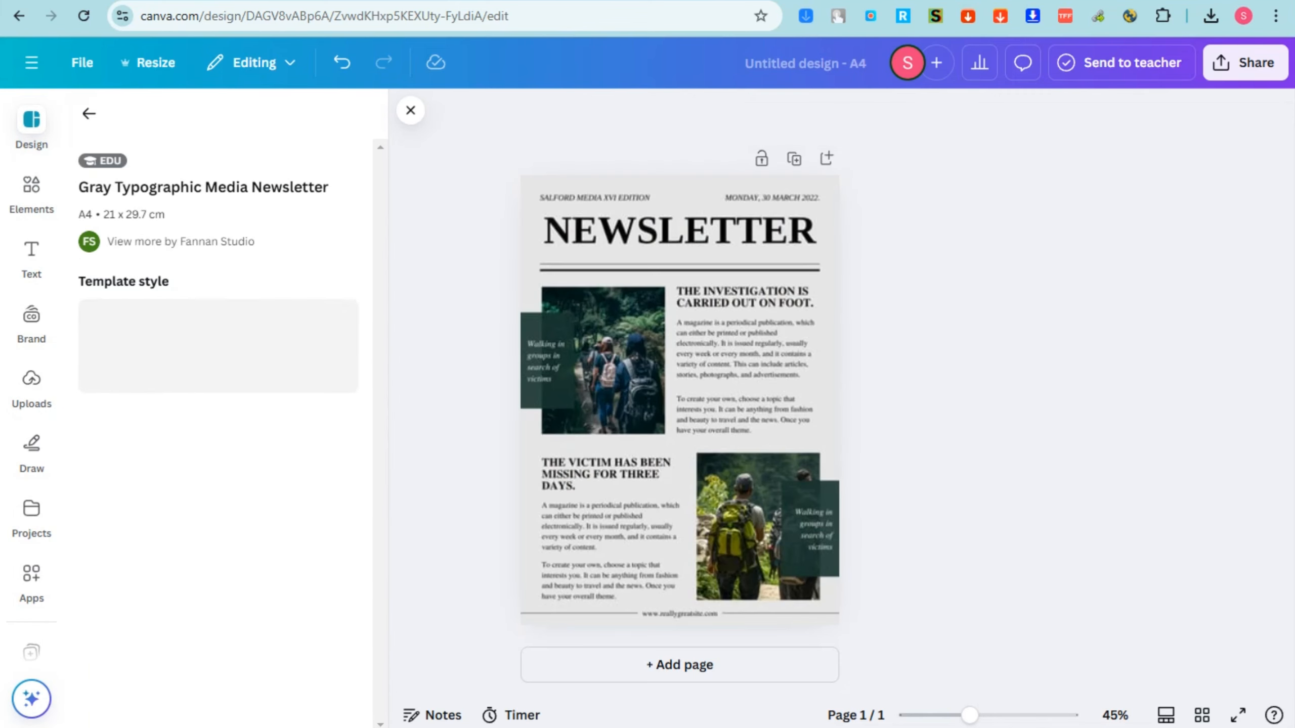
pyautogui.click(689, 239)
pyautogui.click(689, 239)
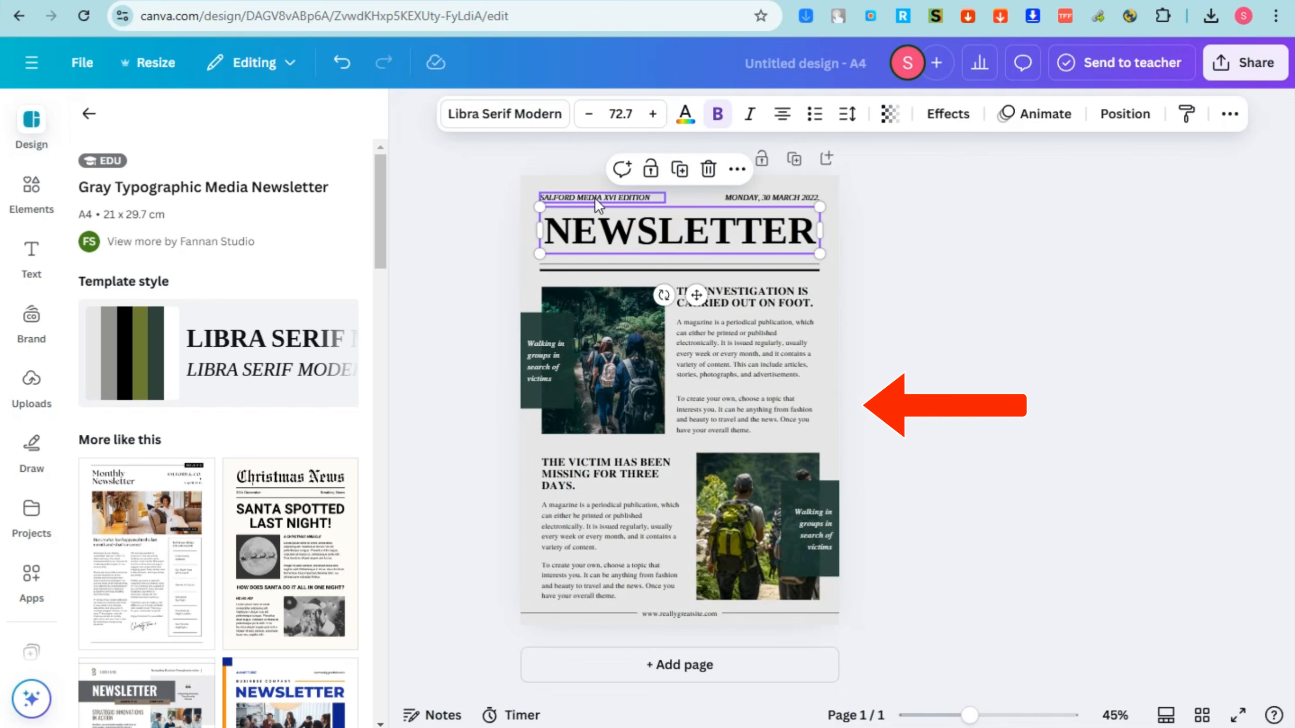
# Delete the edition line and date above the heading and the website text in the footer.
pyautogui.click(595, 197)
pyautogui.press('Delete')
pyautogui.click(761, 193)
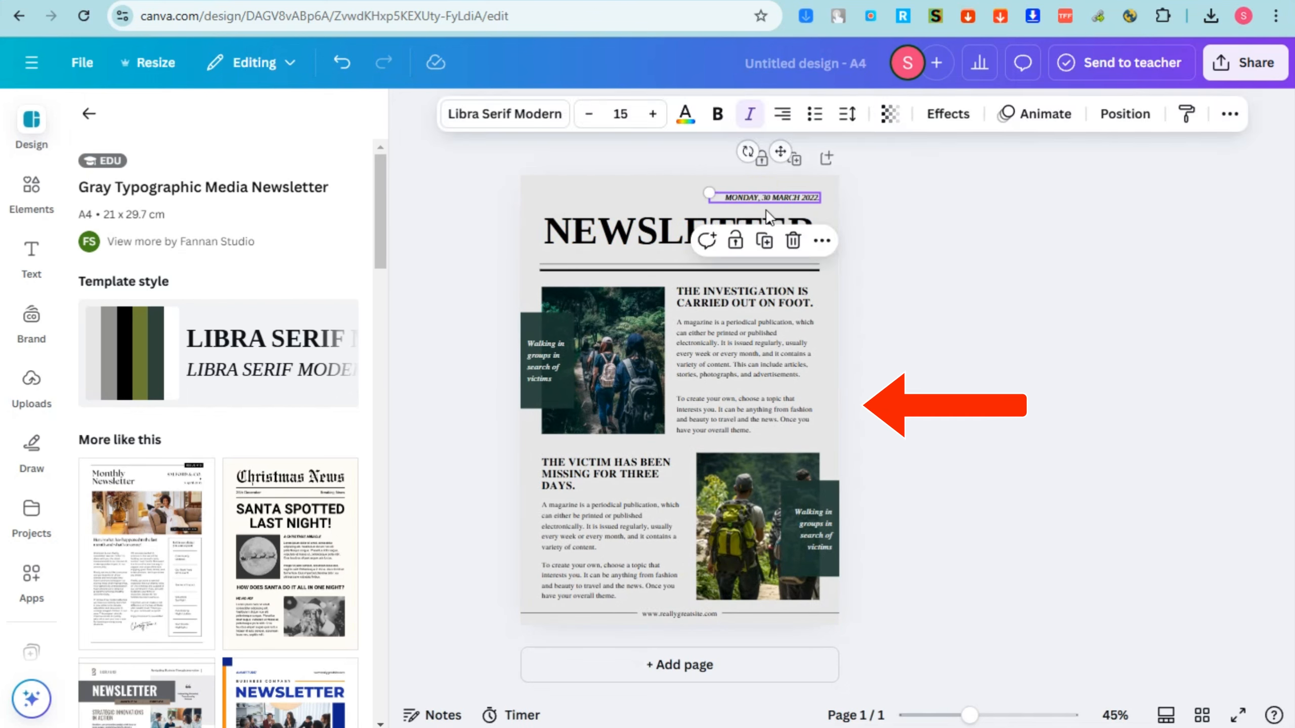
pyautogui.press('Delete')
pyautogui.click(698, 614)
pyautogui.press('Delete')
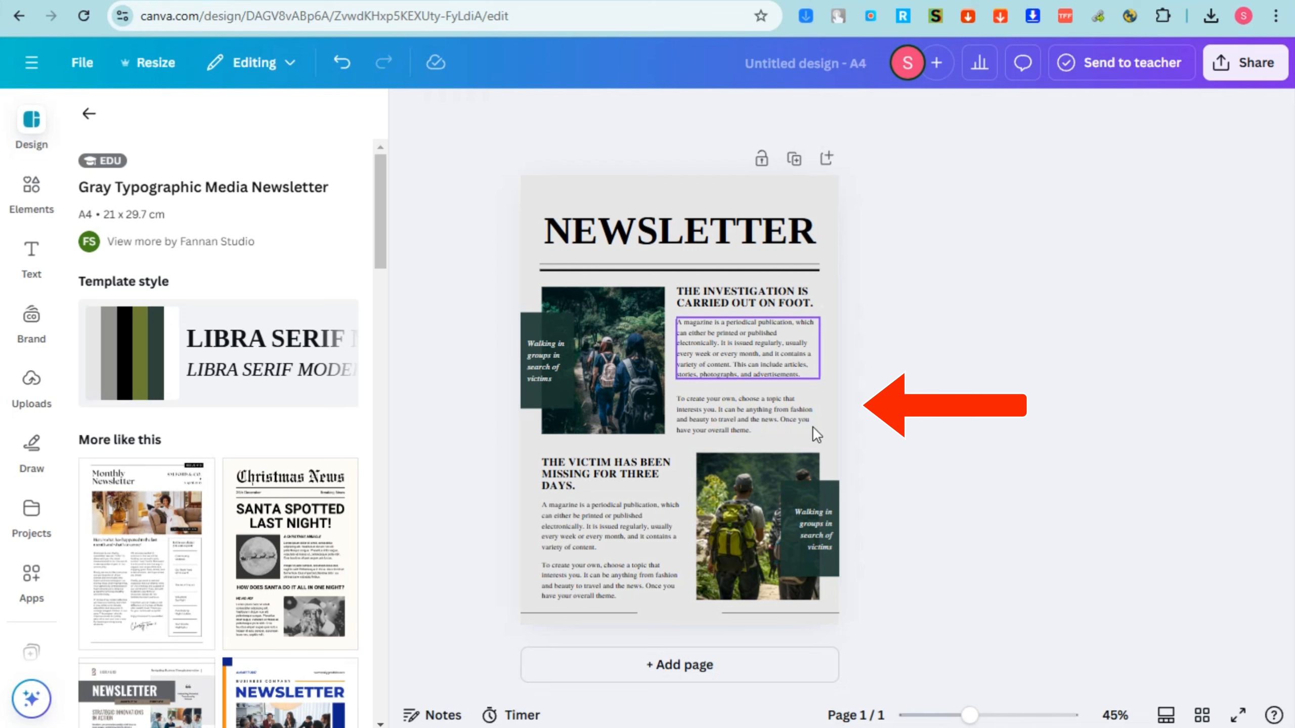
# Delete the dark green boxes beside both photos and the caption text over the upper photo.
pyautogui.click(828, 553)
pyautogui.press('Delete')
pyautogui.click(539, 365)
pyautogui.press('Delete')
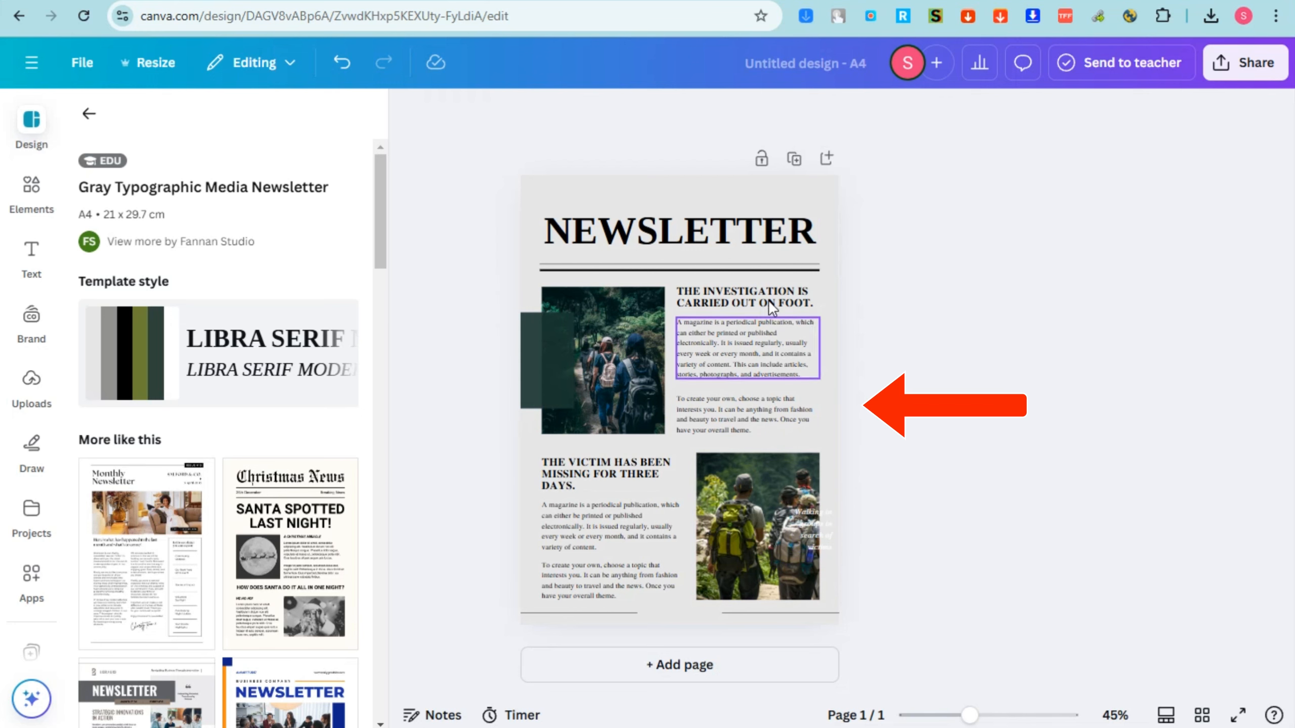
pyautogui.click(548, 362)
pyautogui.press('Delete')
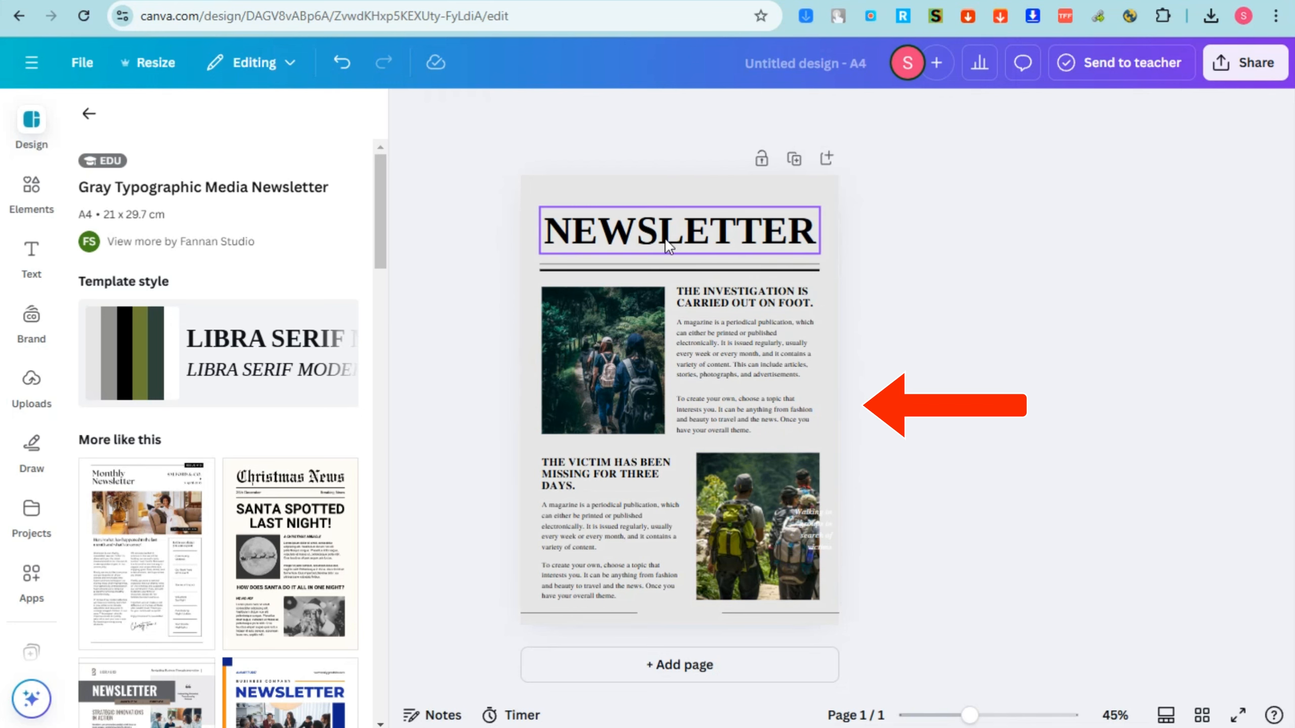
# Replace the "NEWSLETTER" heading text with "HURRAY TODAY!".
pyautogui.doubleClick(666, 237)
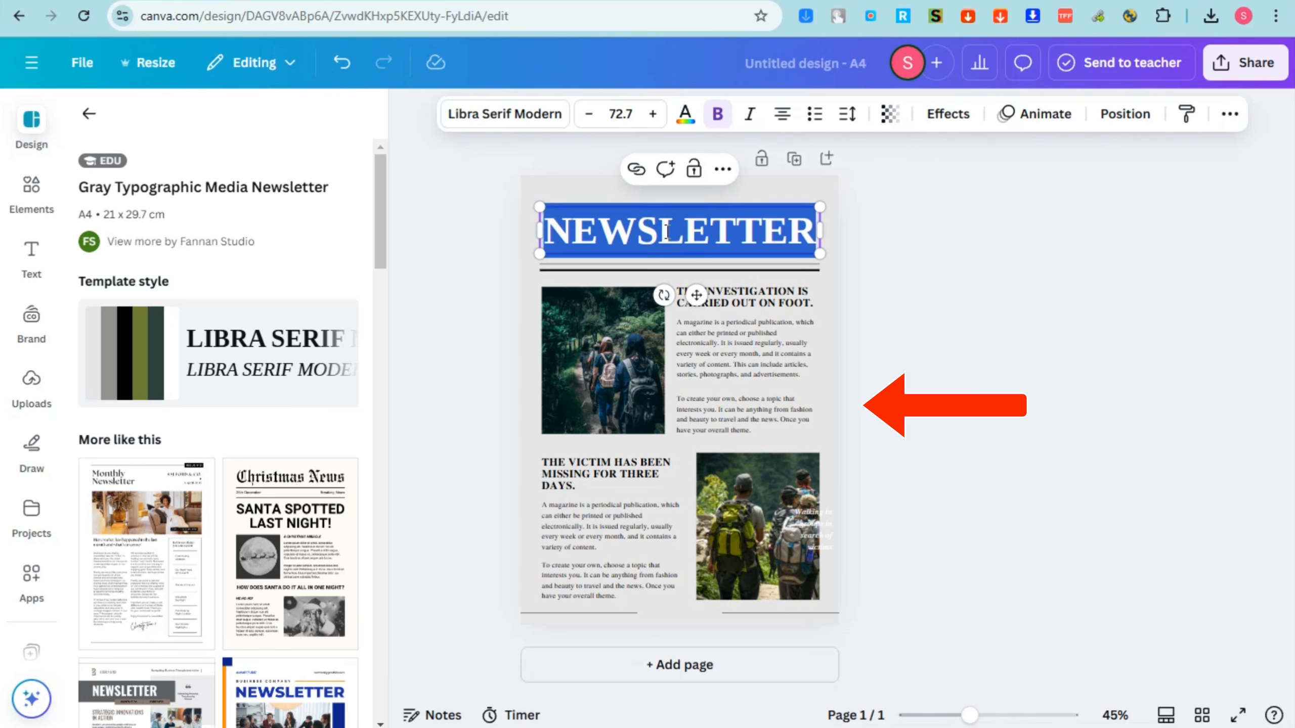
pyautogui.write('TODAY')
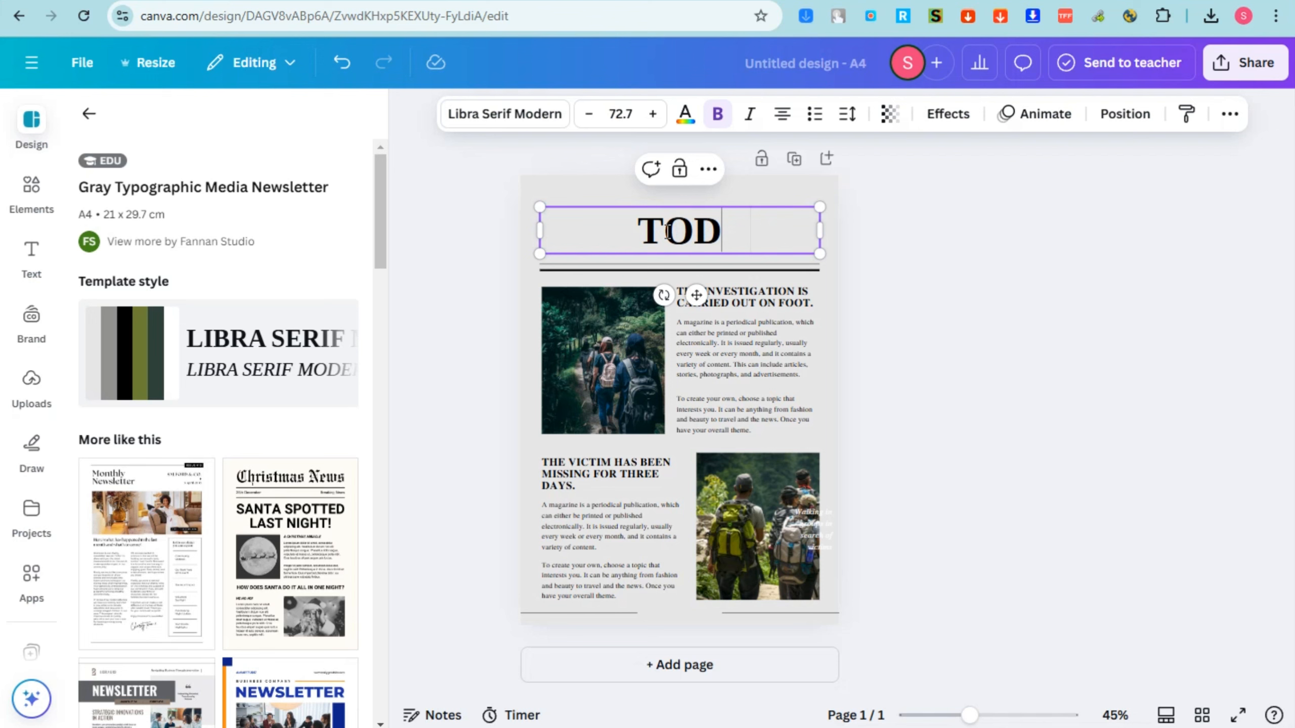
pyautogui.press('BackSpace')
pyautogui.press('BackSpace')
pyautogui.press('BackSpace')
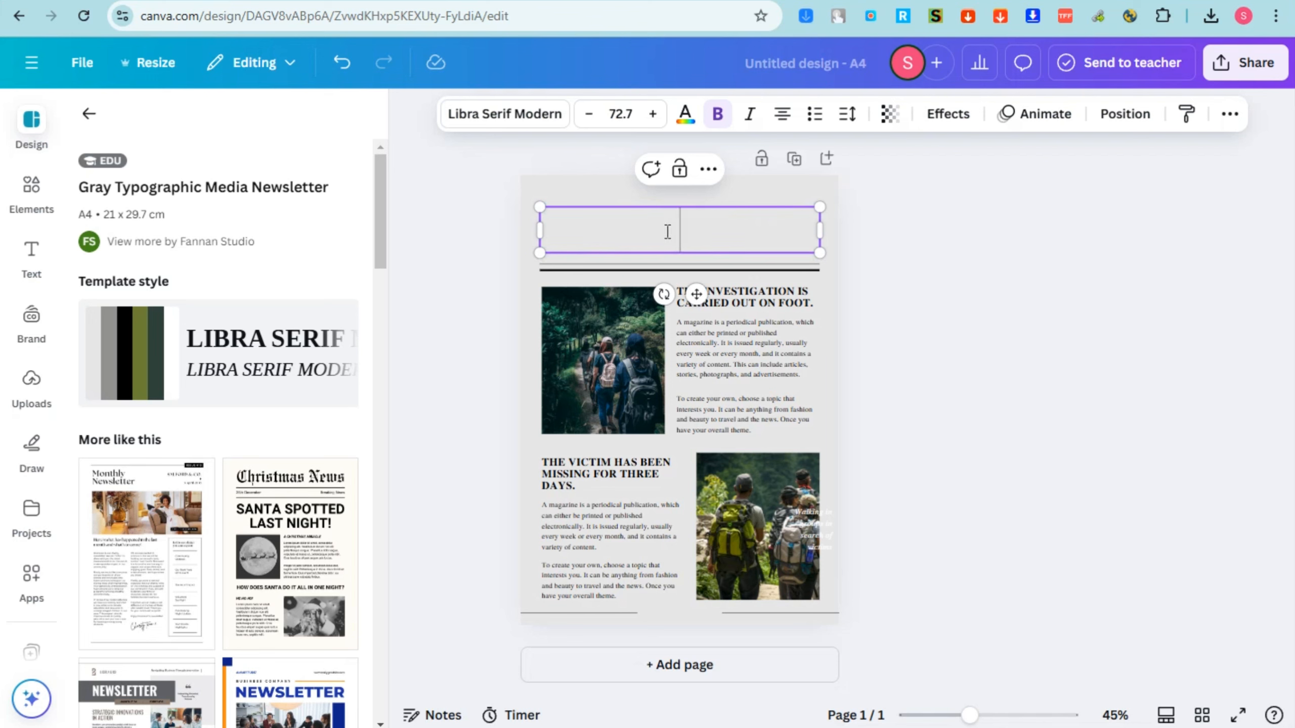
pyautogui.write('HURRAY TODAY@')
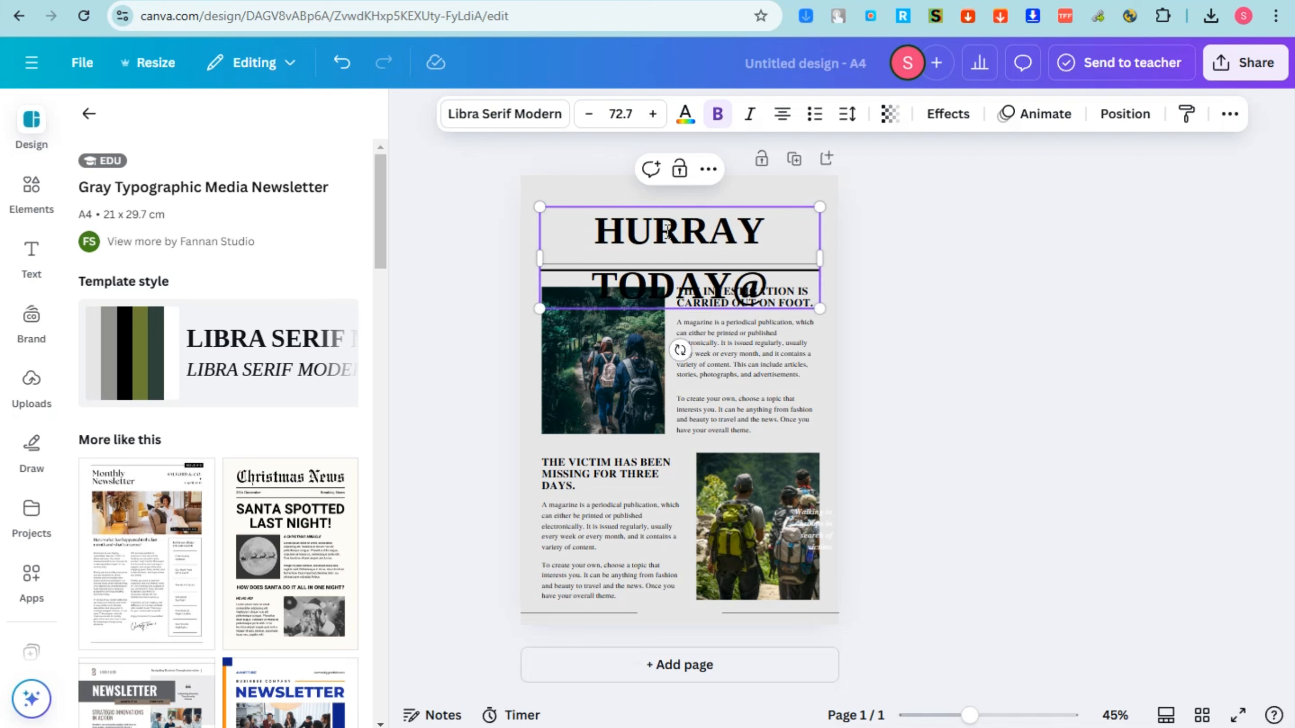
pyautogui.press('BackSpace')
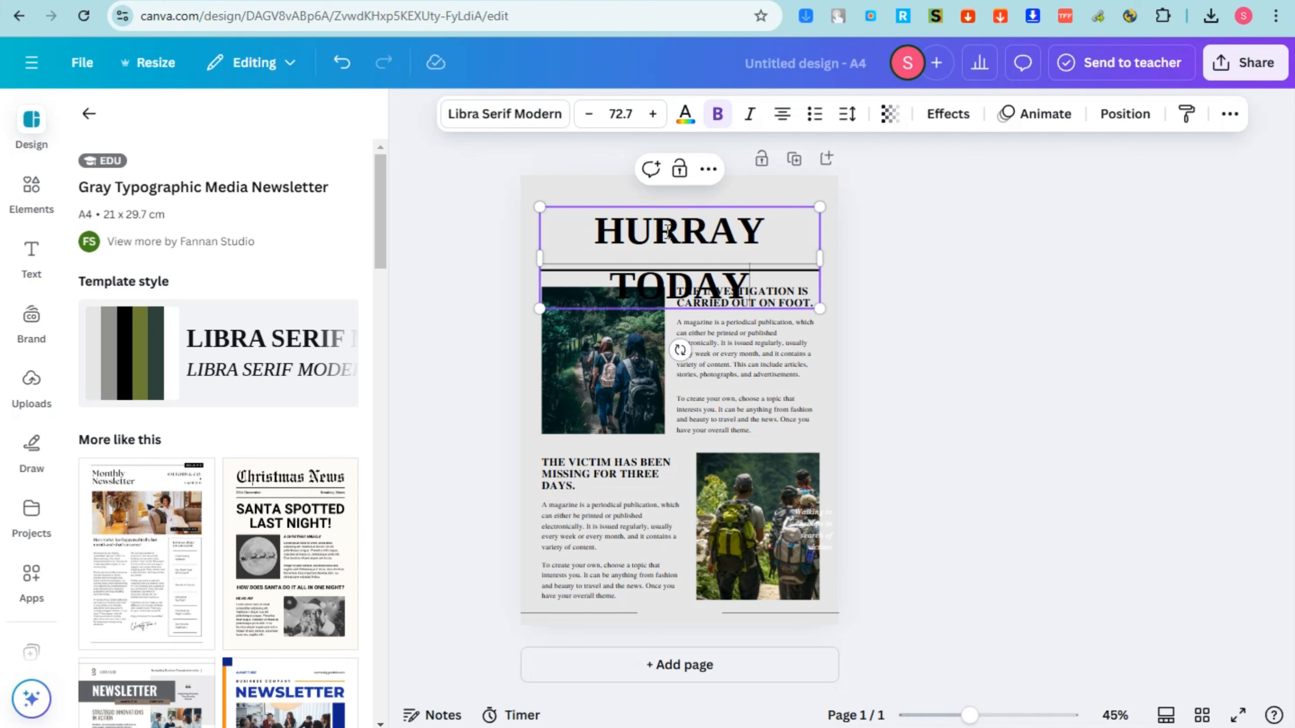
pyautogui.write('!')
# Scale the heading down to about size 55.7 and apply a soft shadow text effect.
pyautogui.moveTo(818, 204)
pyautogui.mouseDown()
pyautogui.moveTo(766, 234)
pyautogui.moveTo(816, 239)
pyautogui.moveTo(827, 230)
pyautogui.moveTo(816, 214)
pyautogui.mouseUp()
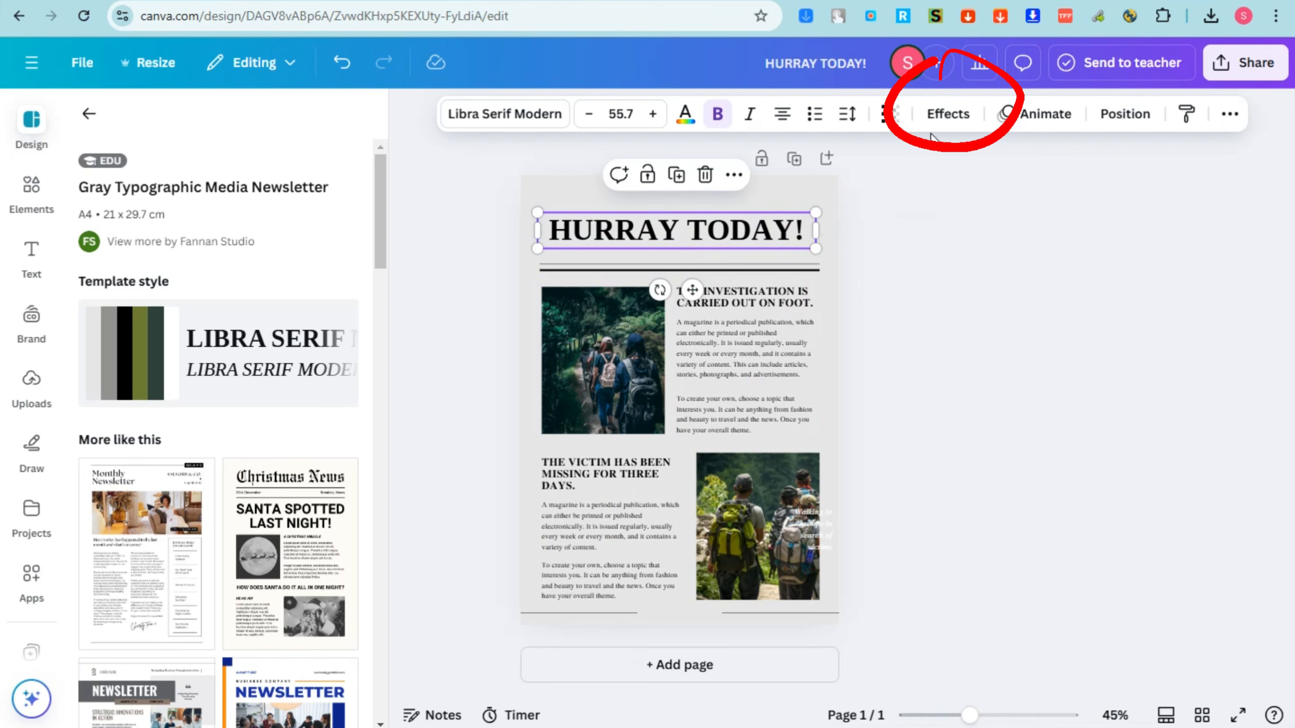
pyautogui.click(948, 116)
pyautogui.click(310, 246)
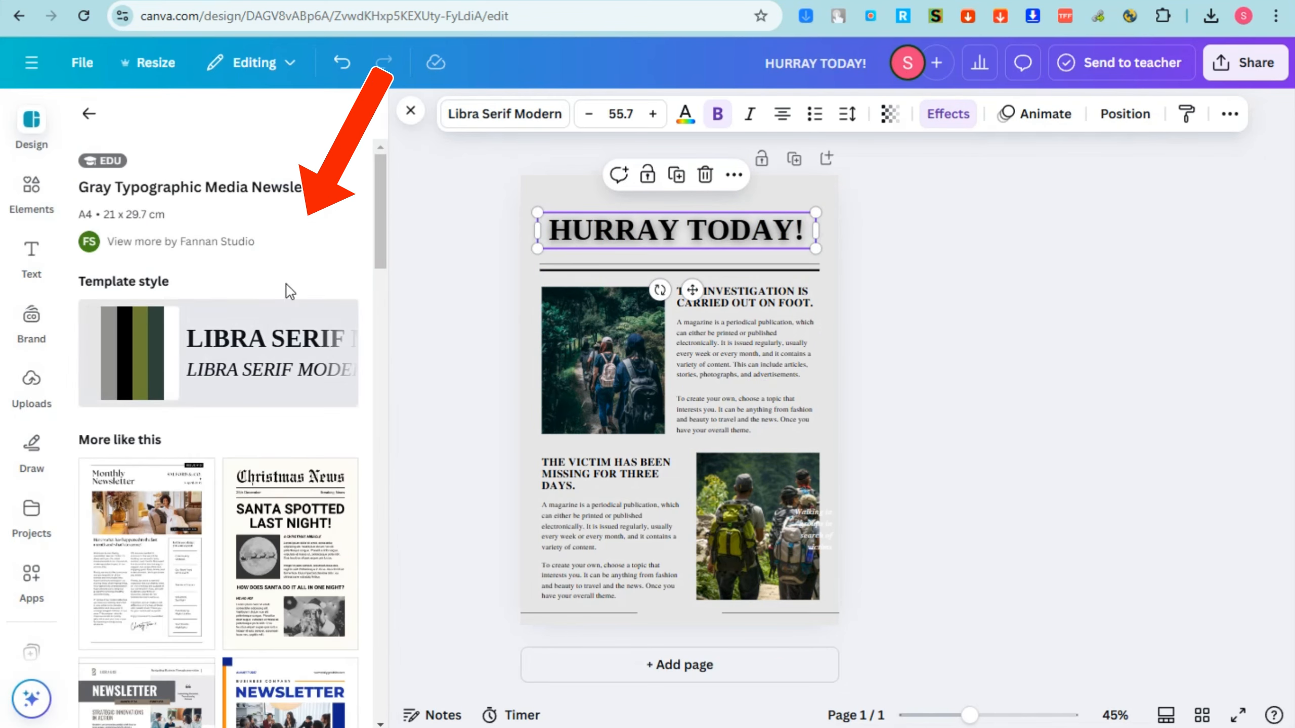
# Search the elements for "earth day" photos and replace the upper photo with the hands holding a globe.
pyautogui.click(598, 382)
pyautogui.click(15, 196)
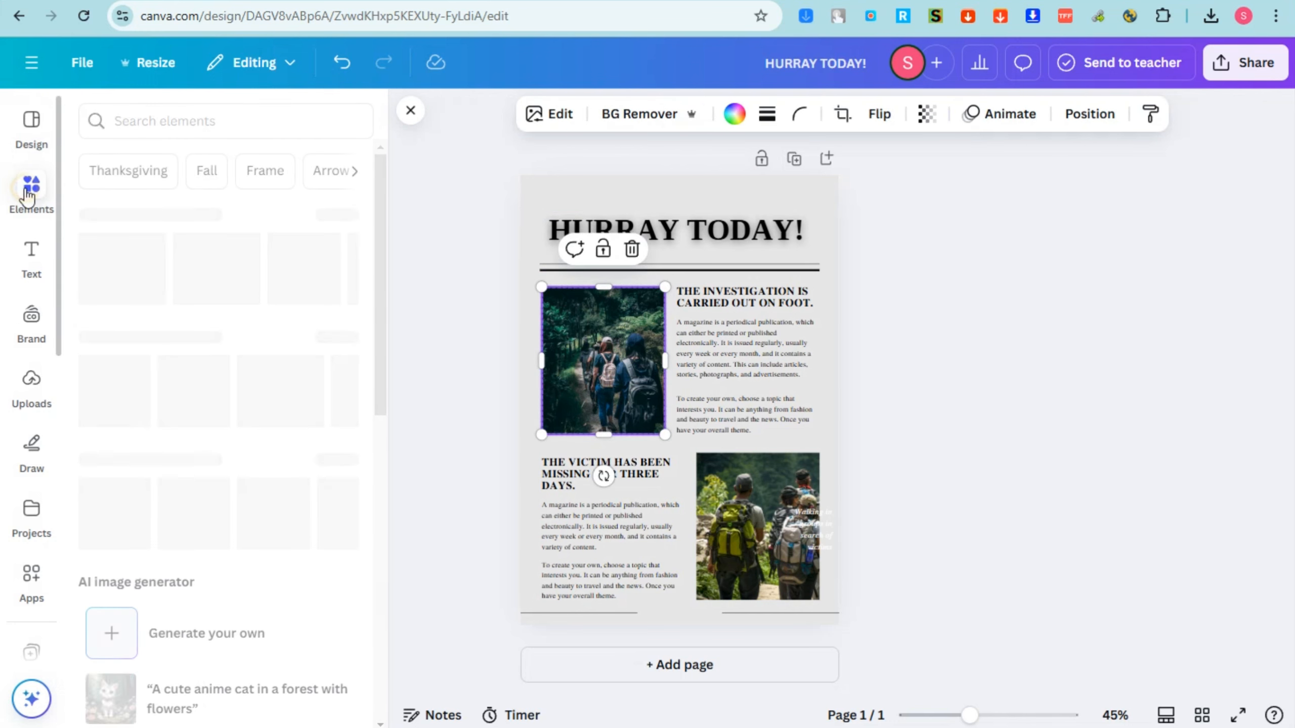
pyautogui.write('earth day')
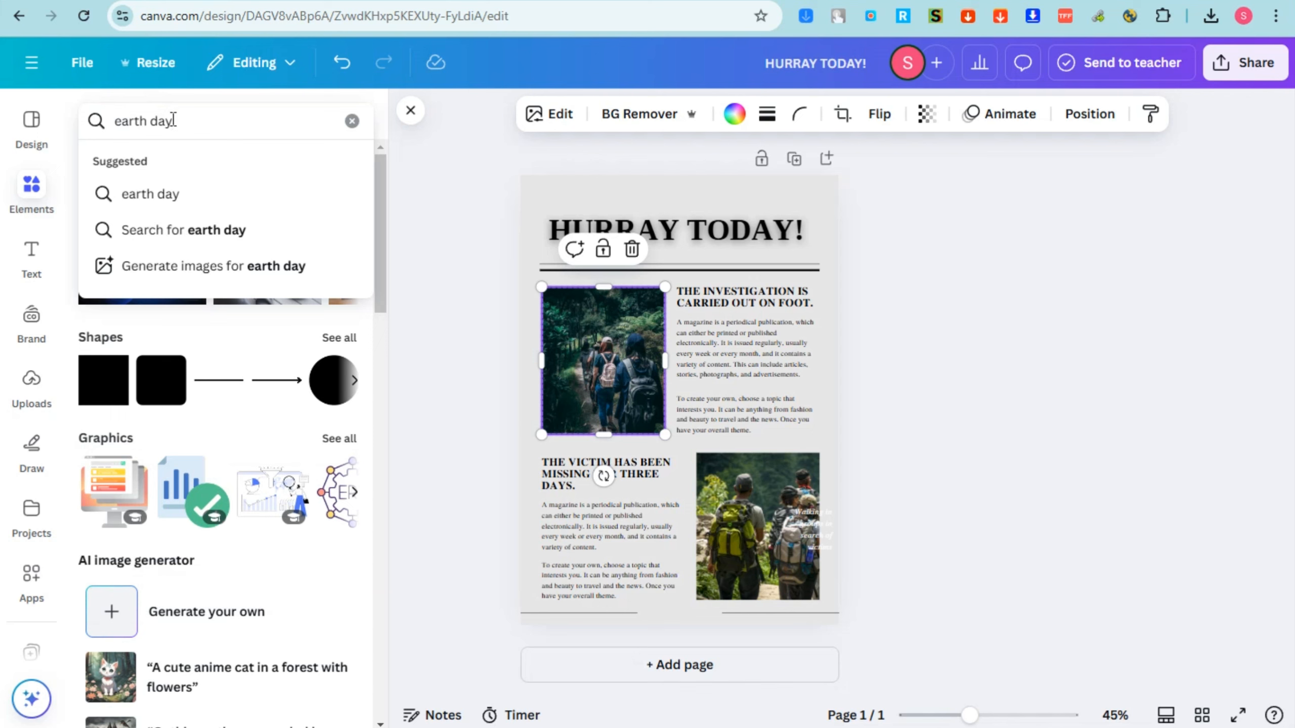
pyautogui.click(148, 193)
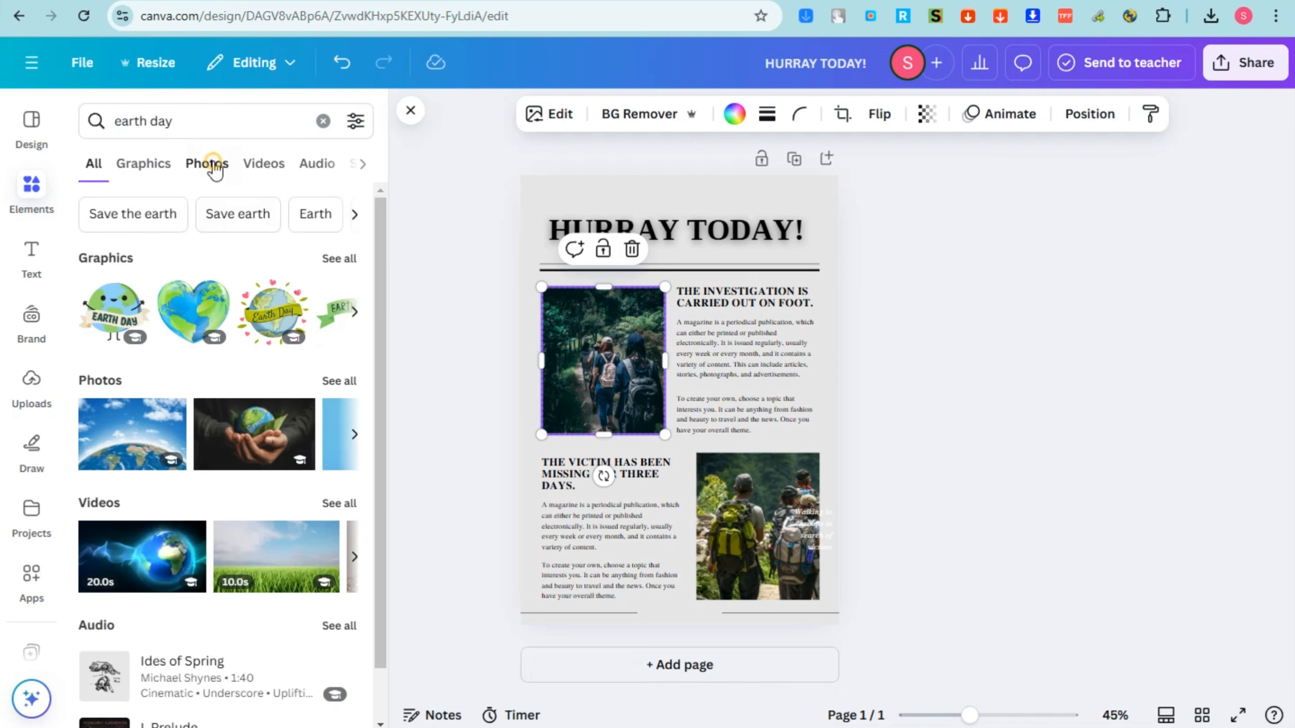
pyautogui.click(207, 164)
pyautogui.moveTo(288, 293); pyautogui.dragTo(567, 382)
# Try the volunteers photo and the sunlit forest photo in the lower picture frame.
pyautogui.scroll(-5, 265, 601)
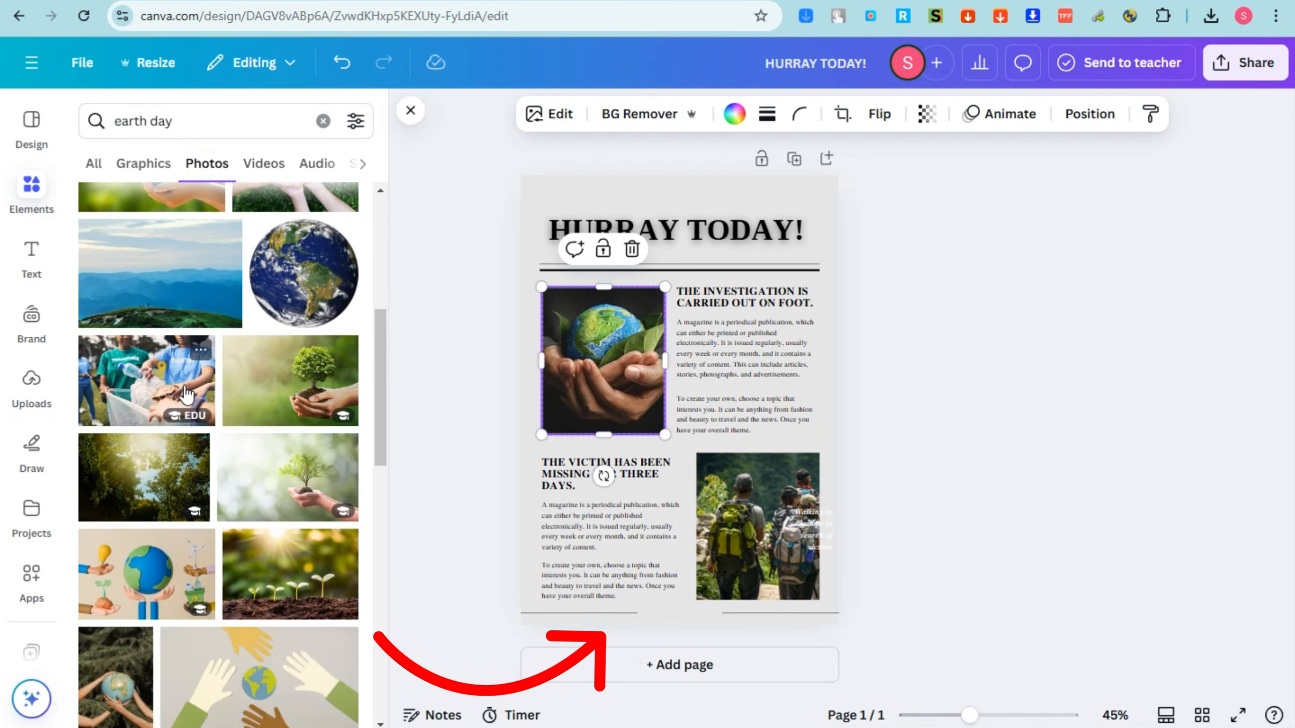
pyautogui.moveTo(147, 380); pyautogui.dragTo(775, 551)
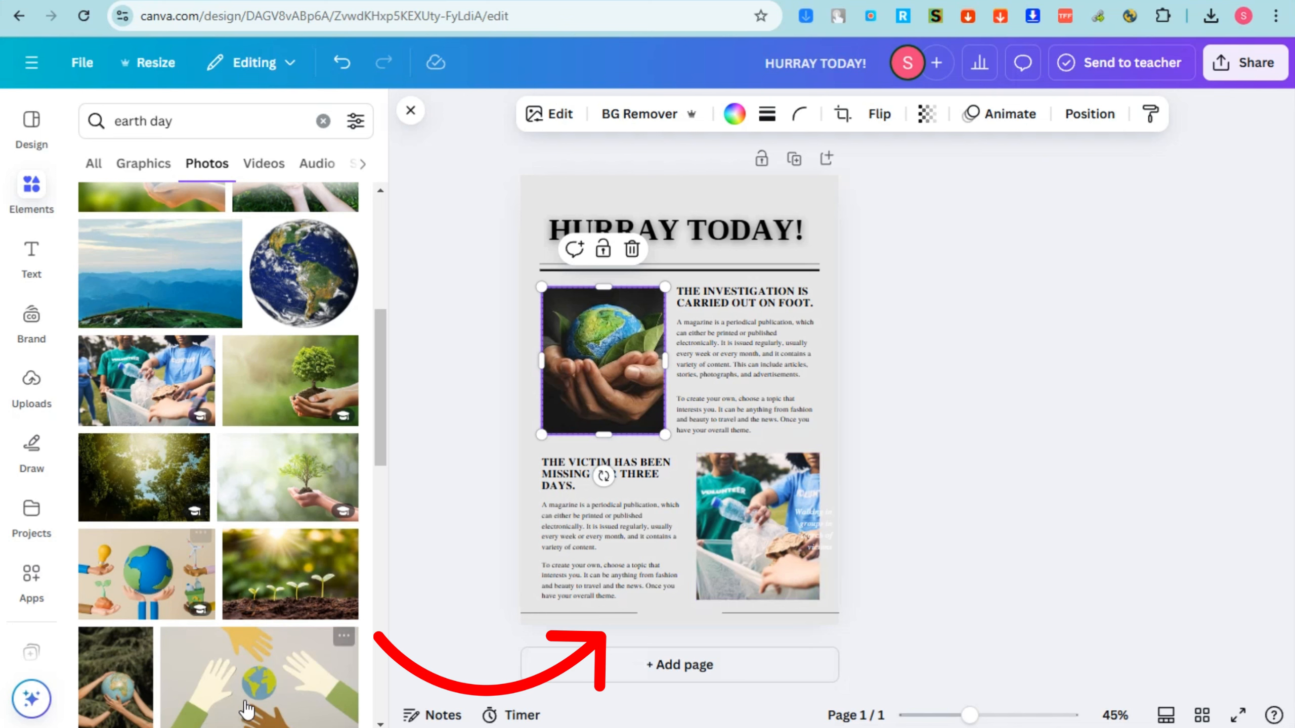
pyautogui.moveTo(155, 492); pyautogui.dragTo(712, 530)
# Delete the leftover caption over the lower photo and fill that frame with the volunteers collecting litter.
pyautogui.click(816, 526)
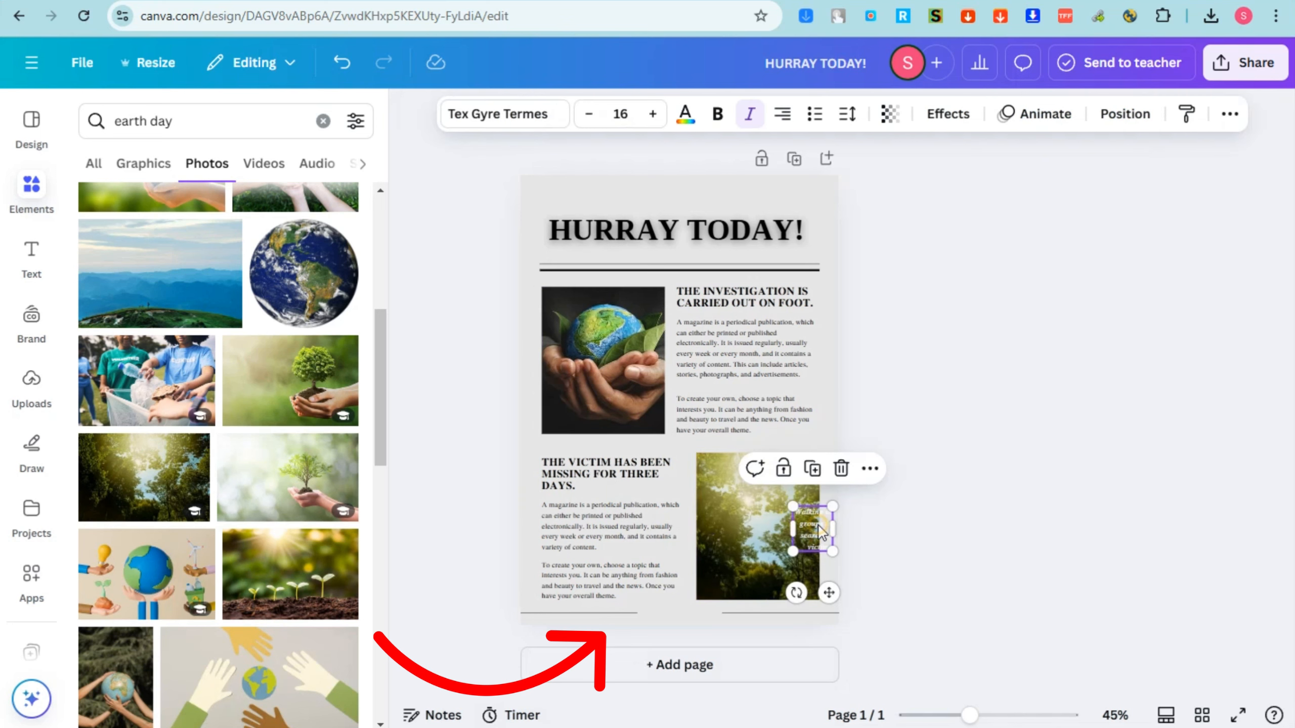
pyautogui.press('Delete')
pyautogui.moveTo(156, 400); pyautogui.dragTo(818, 553)
# Change the font of both body paragraphs in the upper article to Libra Serif Modern.
pyautogui.click(762, 294)
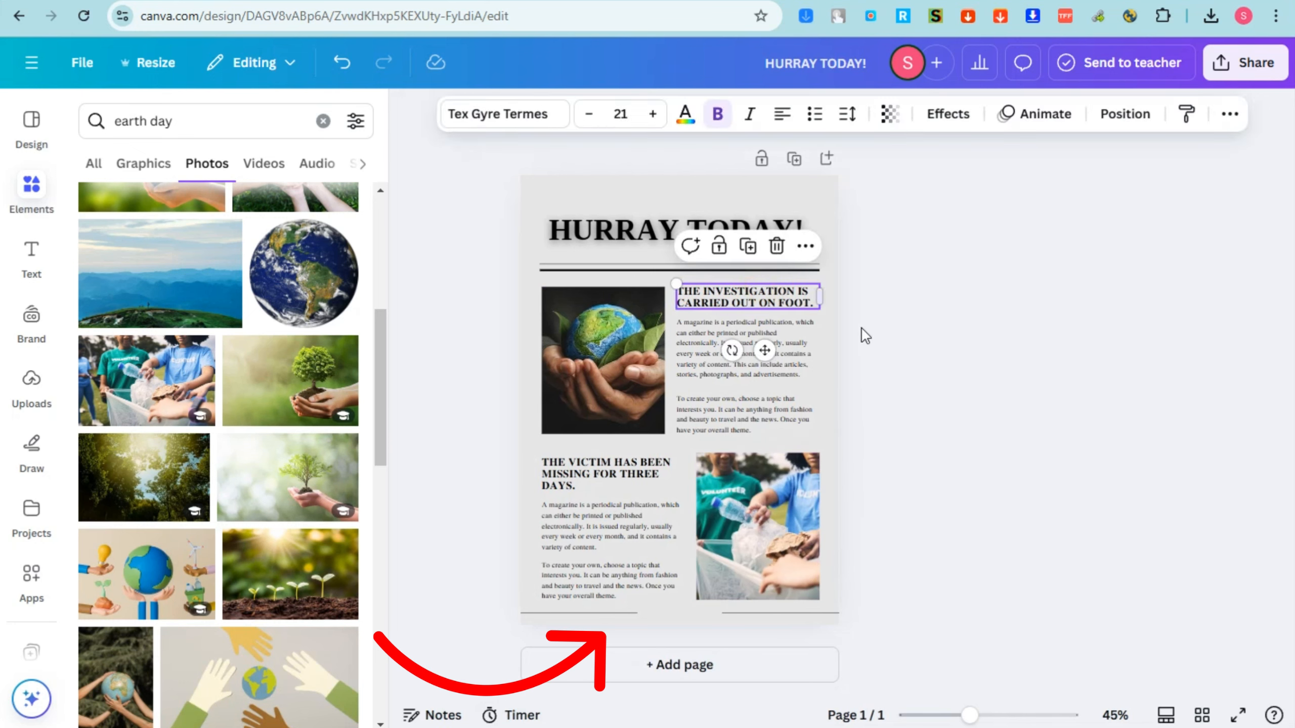
pyautogui.click(736, 357)
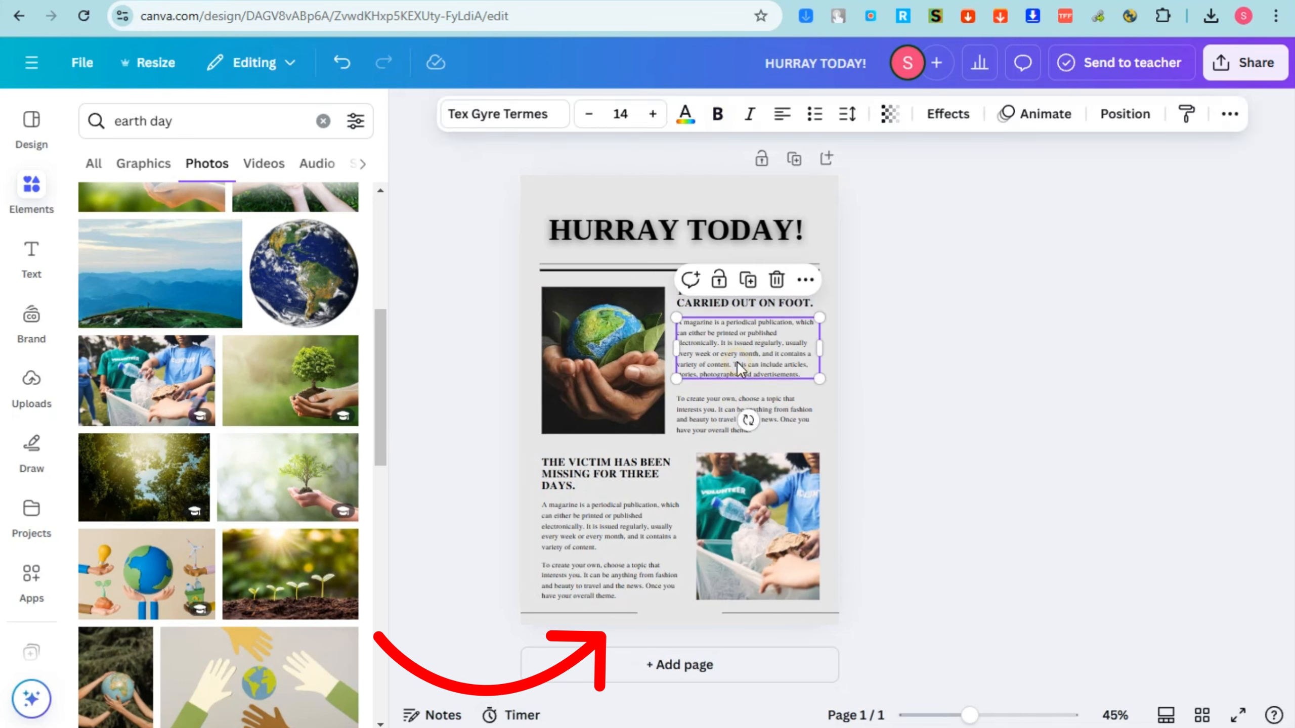
pyautogui.click(517, 120)
pyautogui.click(164, 330)
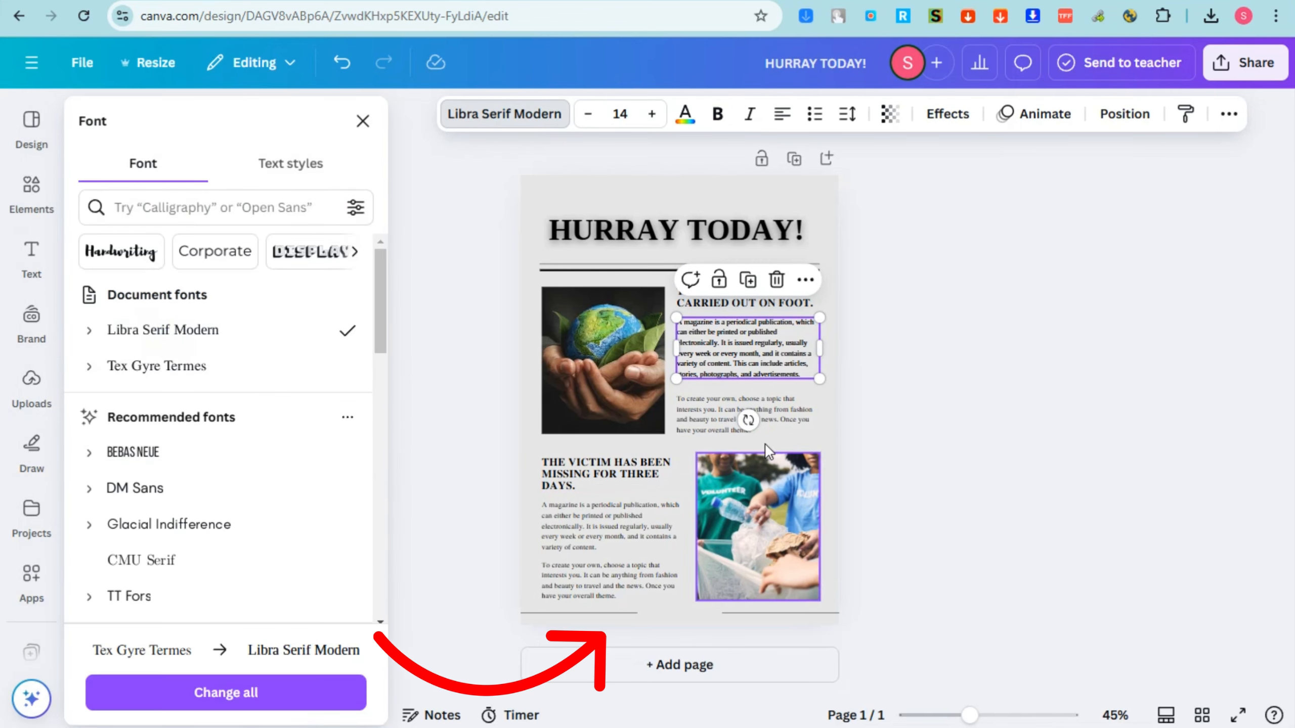
pyautogui.click(745, 413)
pyautogui.click(163, 330)
# Change the font of both body paragraphs in the lower article to Libra Serif Modern.
pyautogui.click(646, 531)
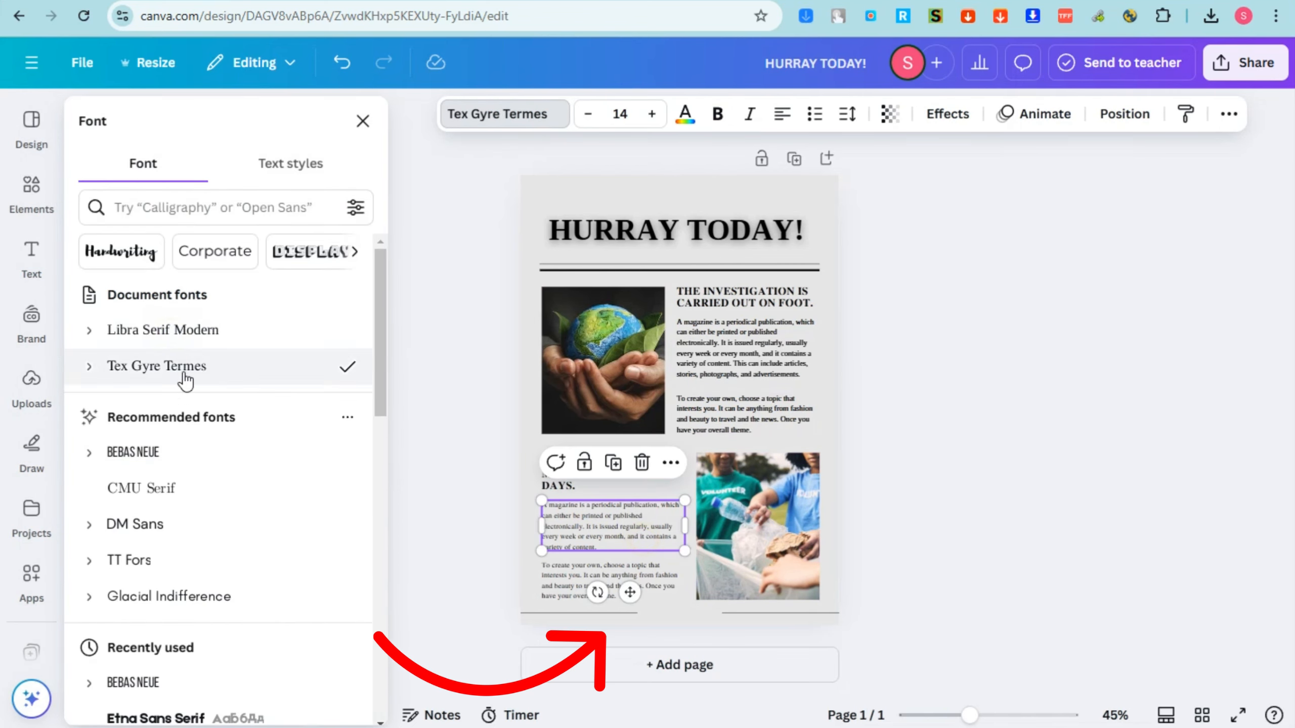
pyautogui.click(166, 330)
pyautogui.click(589, 565)
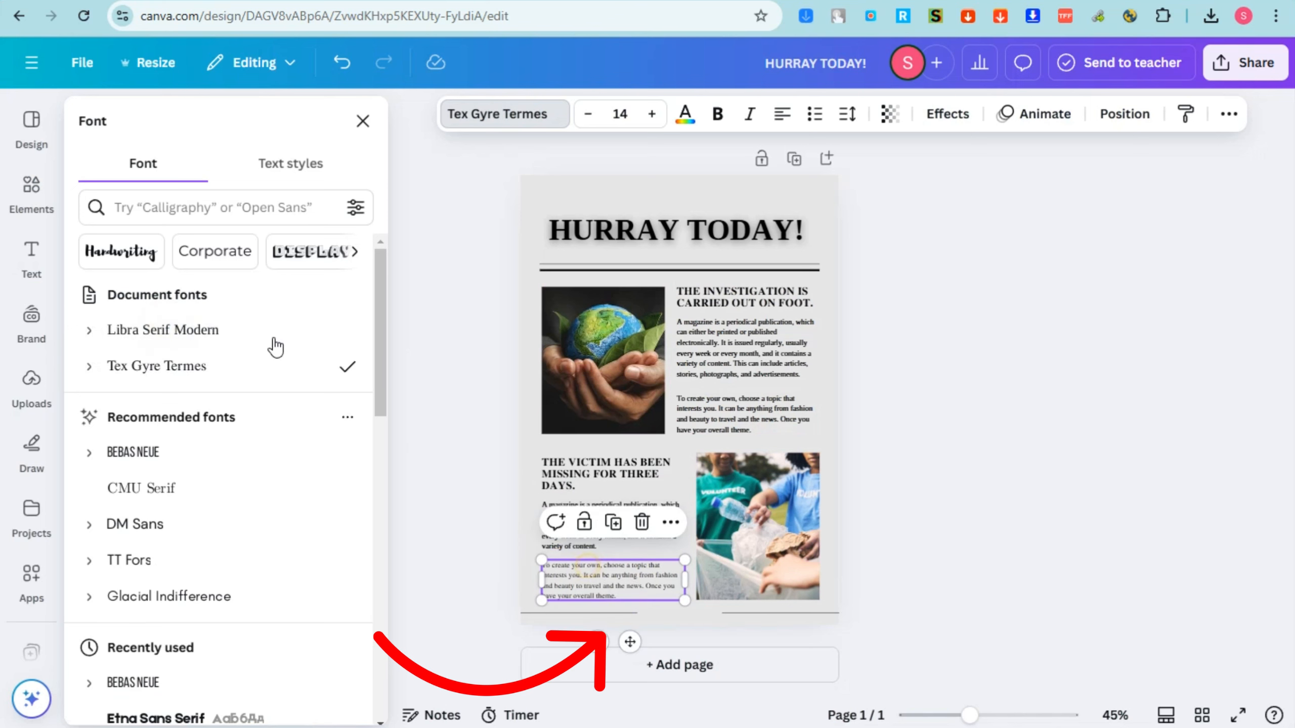
pyautogui.click(176, 330)
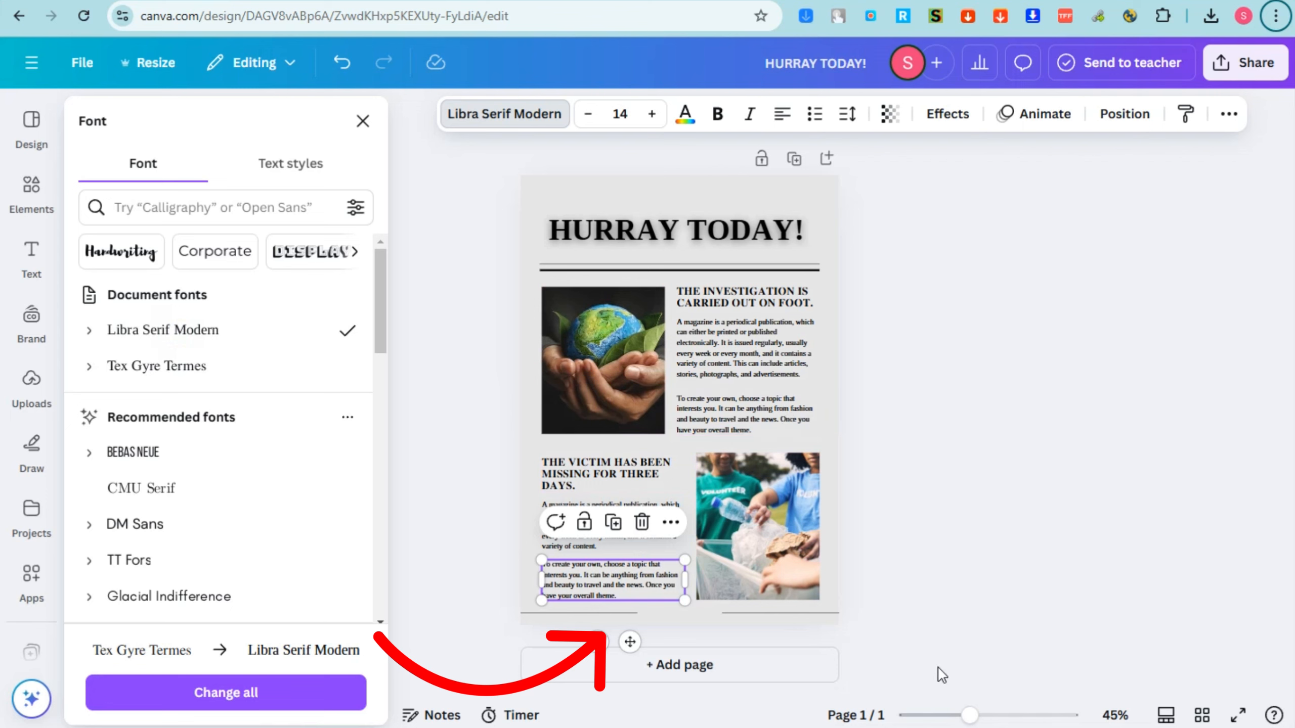
# Delete all text, lines and photos from the newsletter page, leaving only its background.
pyautogui.click(32, 122)
pyautogui.moveTo(934, 670); pyautogui.dragTo(485, 186)
pyautogui.press('Delete')
# Try white and light gray as the page background and set it to medium gray.
pyautogui.click(773, 348)
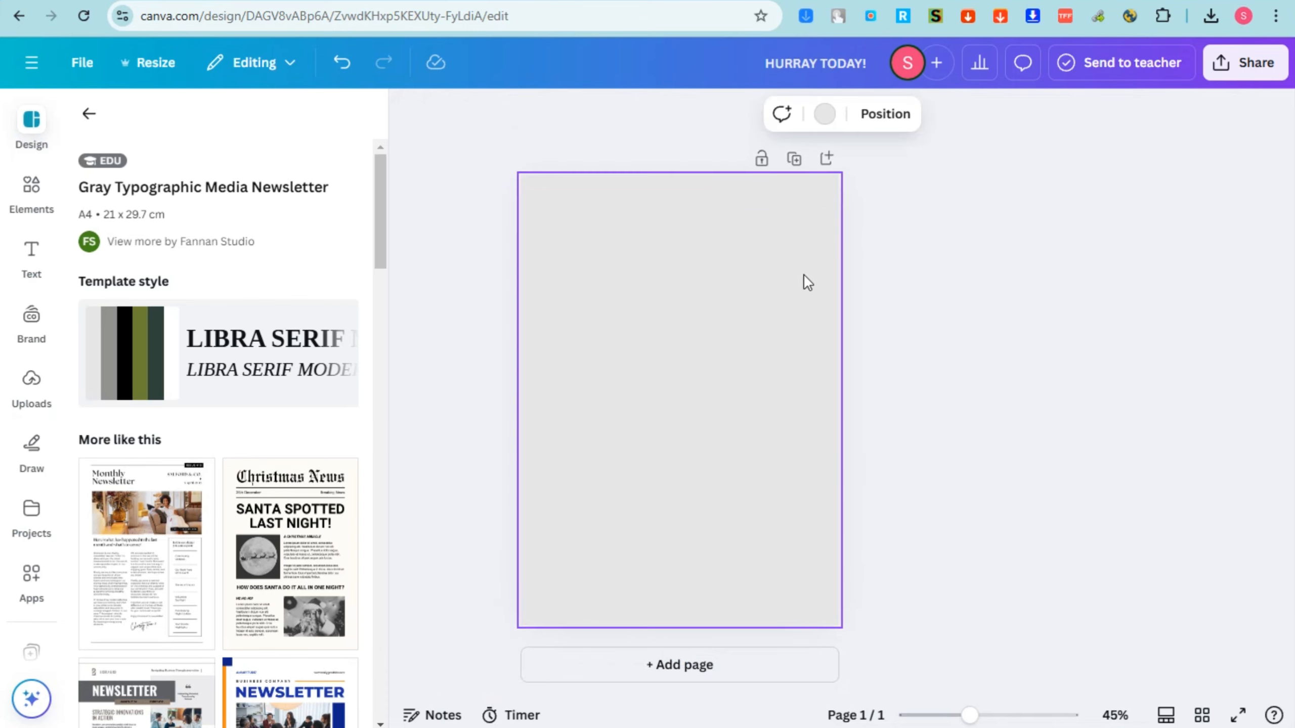
pyautogui.click(825, 115)
pyautogui.click(338, 450)
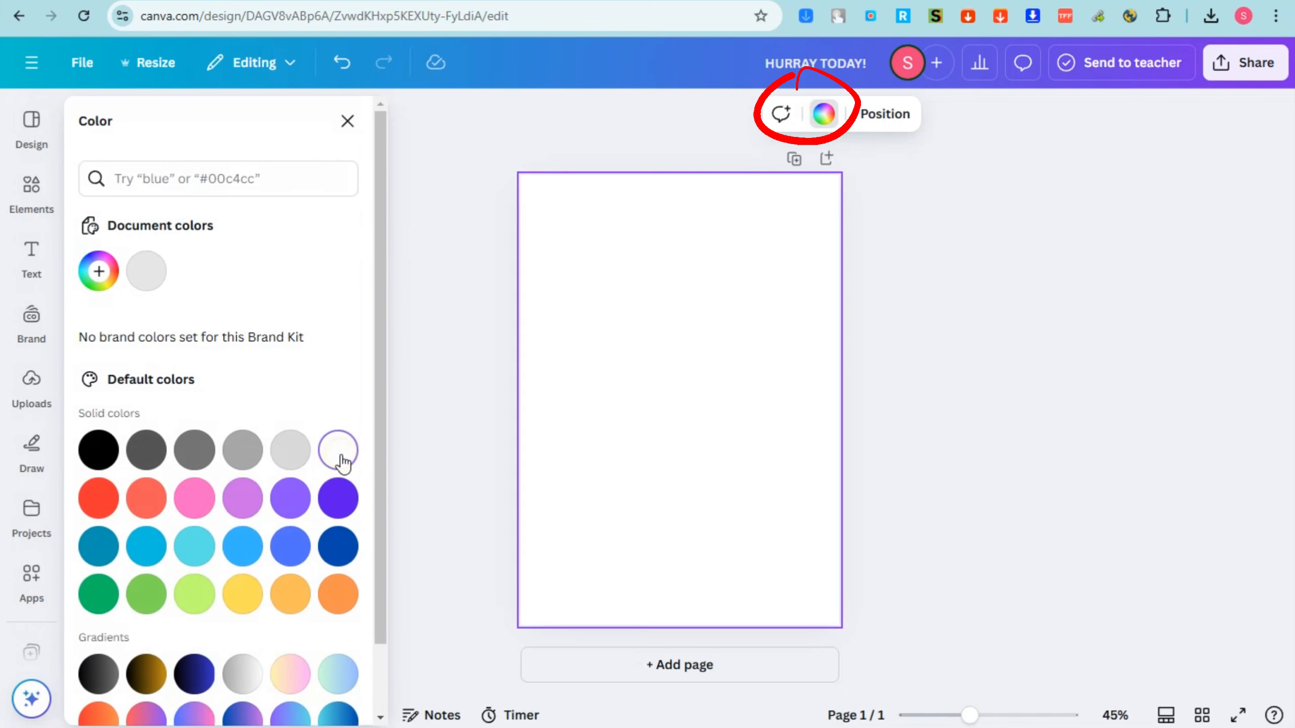
pyautogui.click(279, 454)
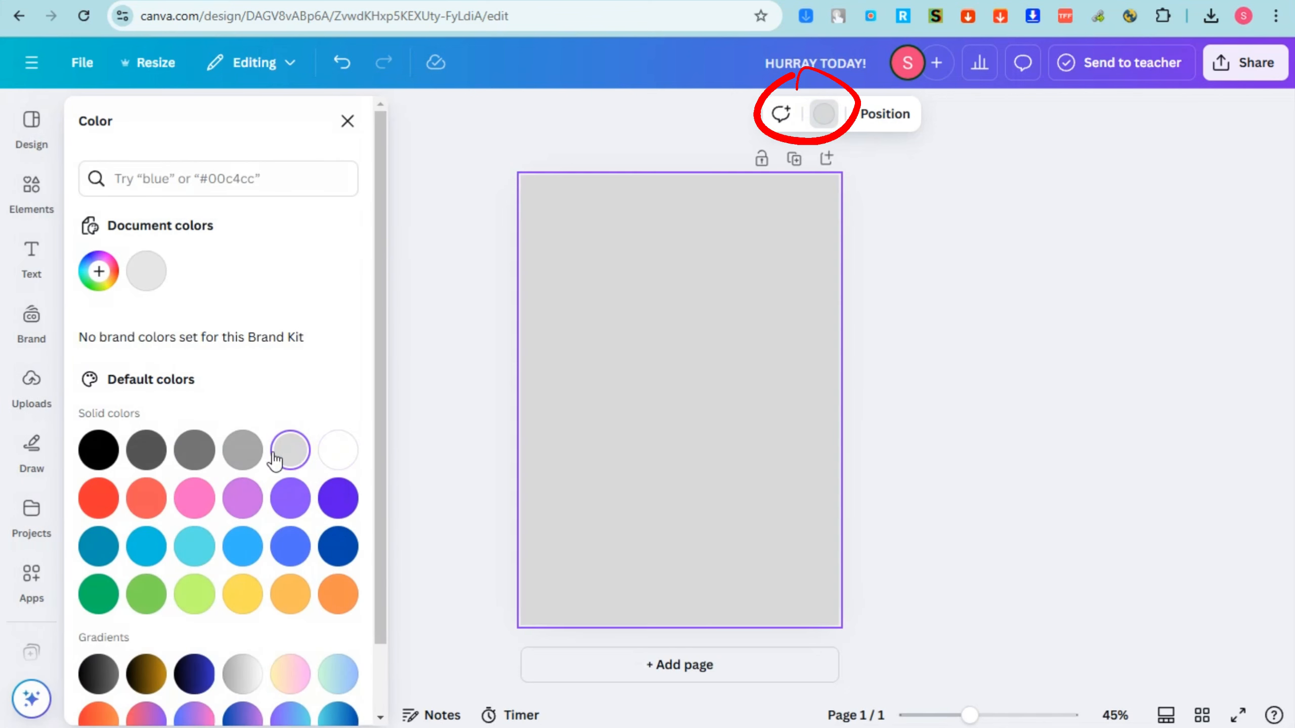
pyautogui.click(243, 451)
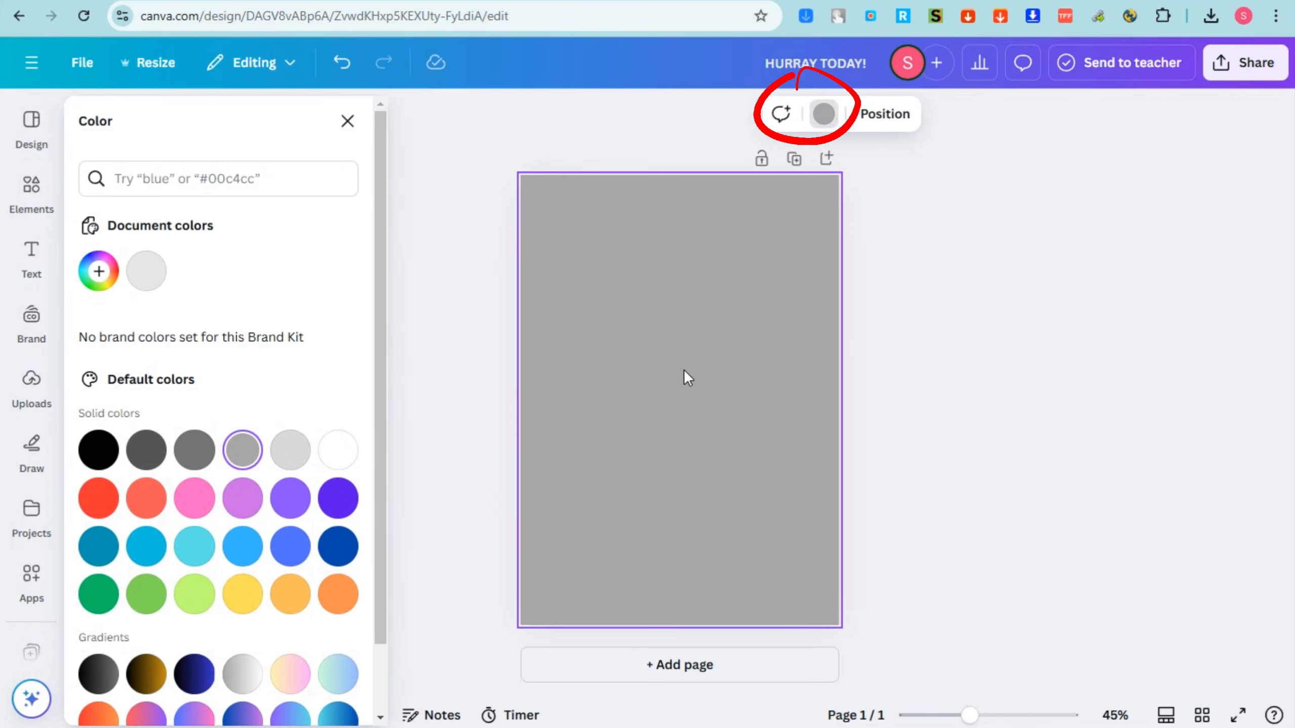
pyautogui.click(969, 365)
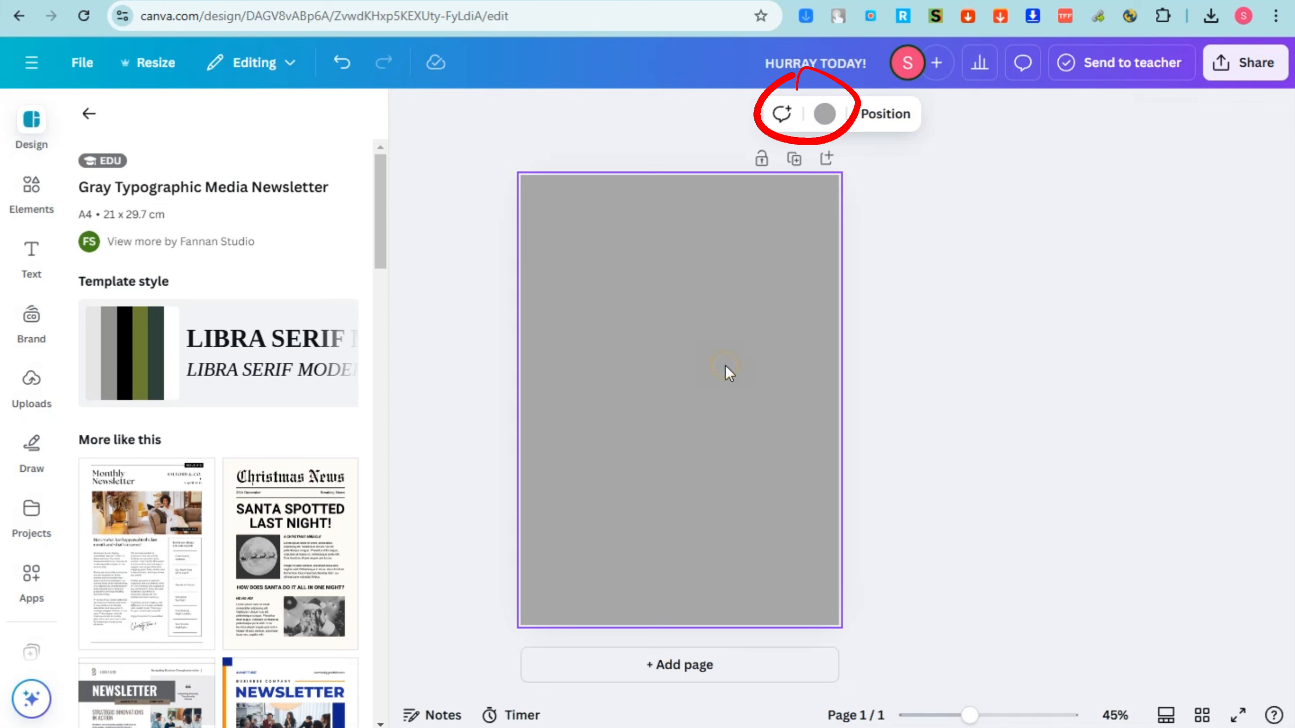
# Search the elements for "shapes" and limit the results to graphics.
pyautogui.click(88, 113)
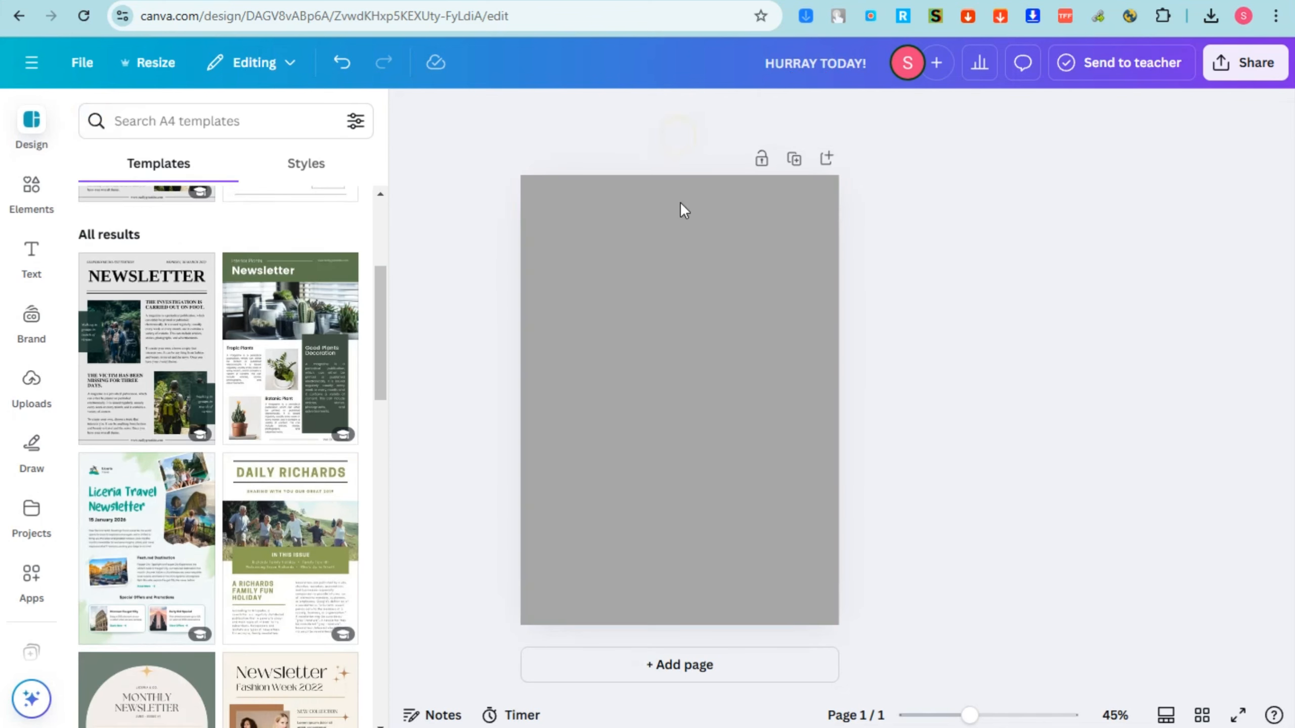
pyautogui.click(683, 279)
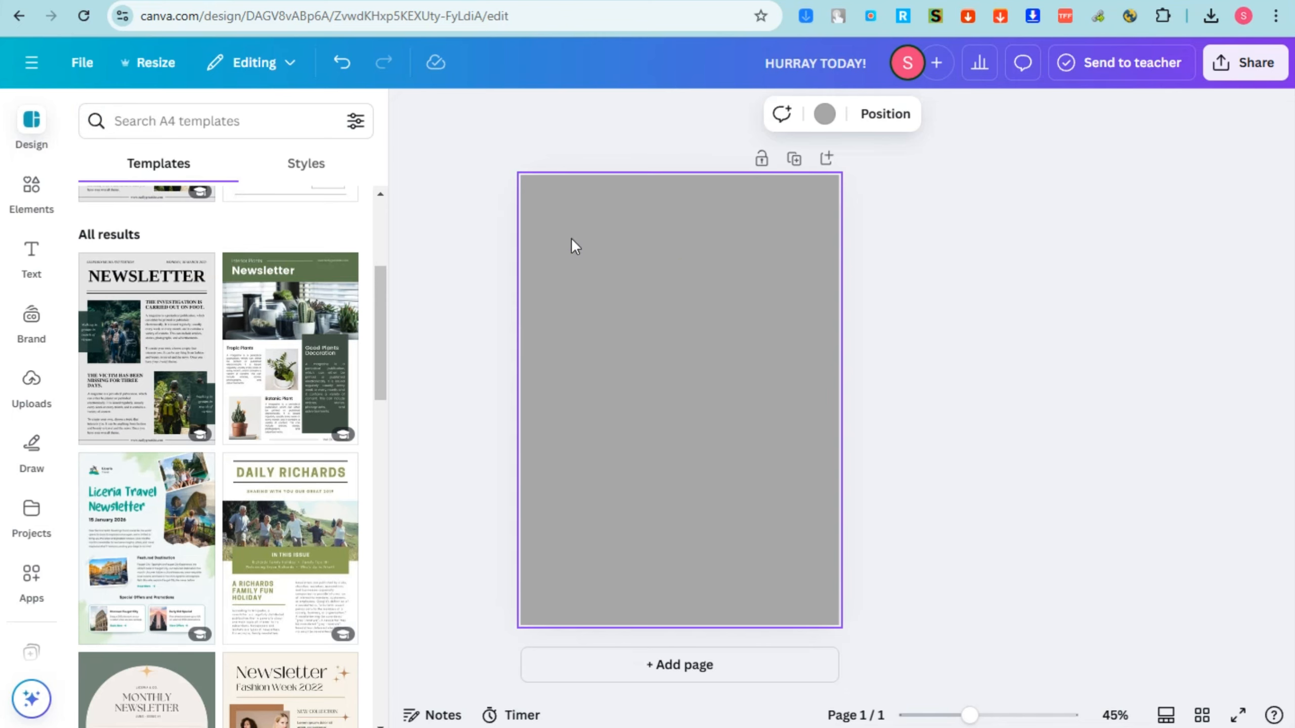
pyautogui.click(29, 200)
pyautogui.click(190, 124)
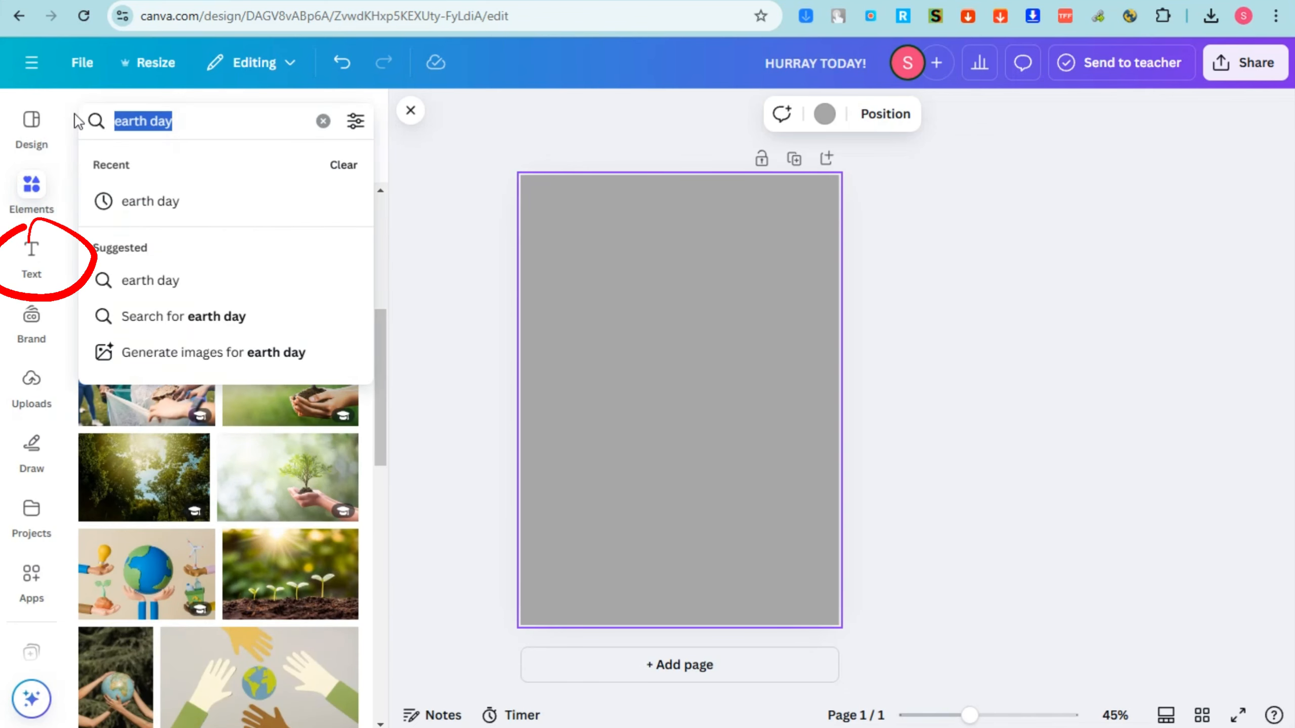
pyautogui.write('shapes')
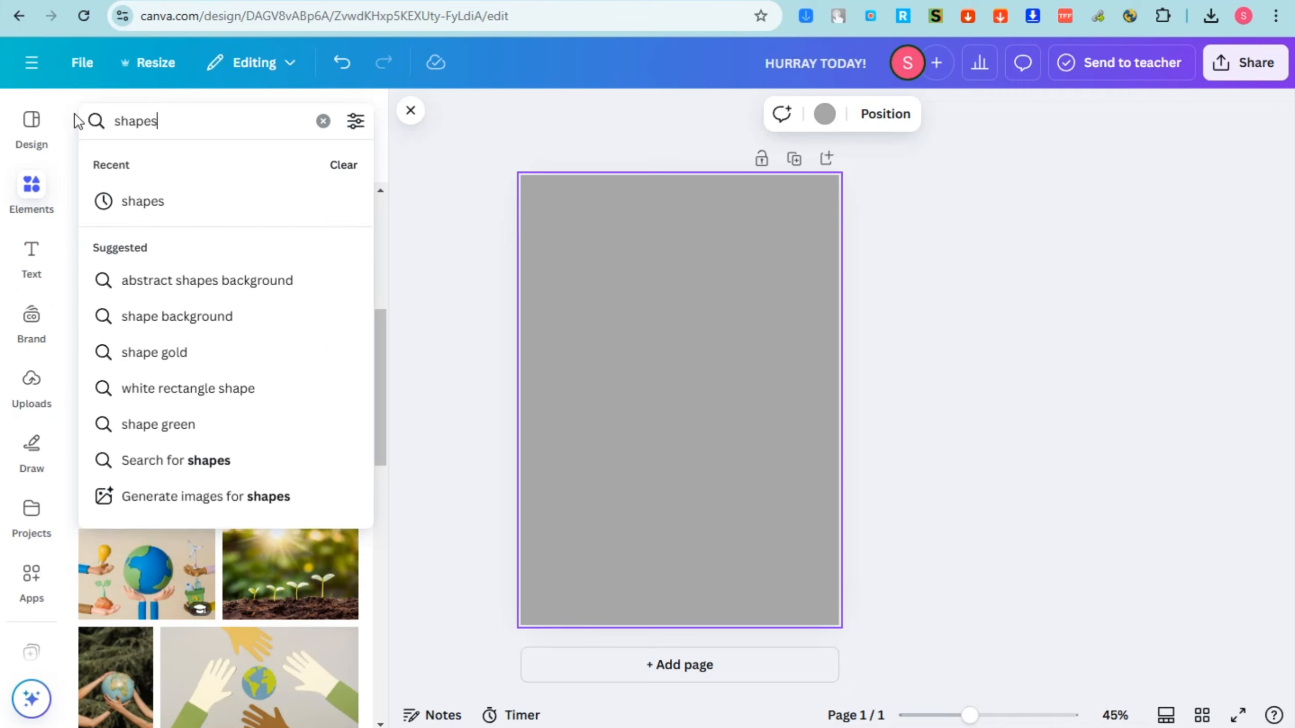
pyautogui.press('Return')
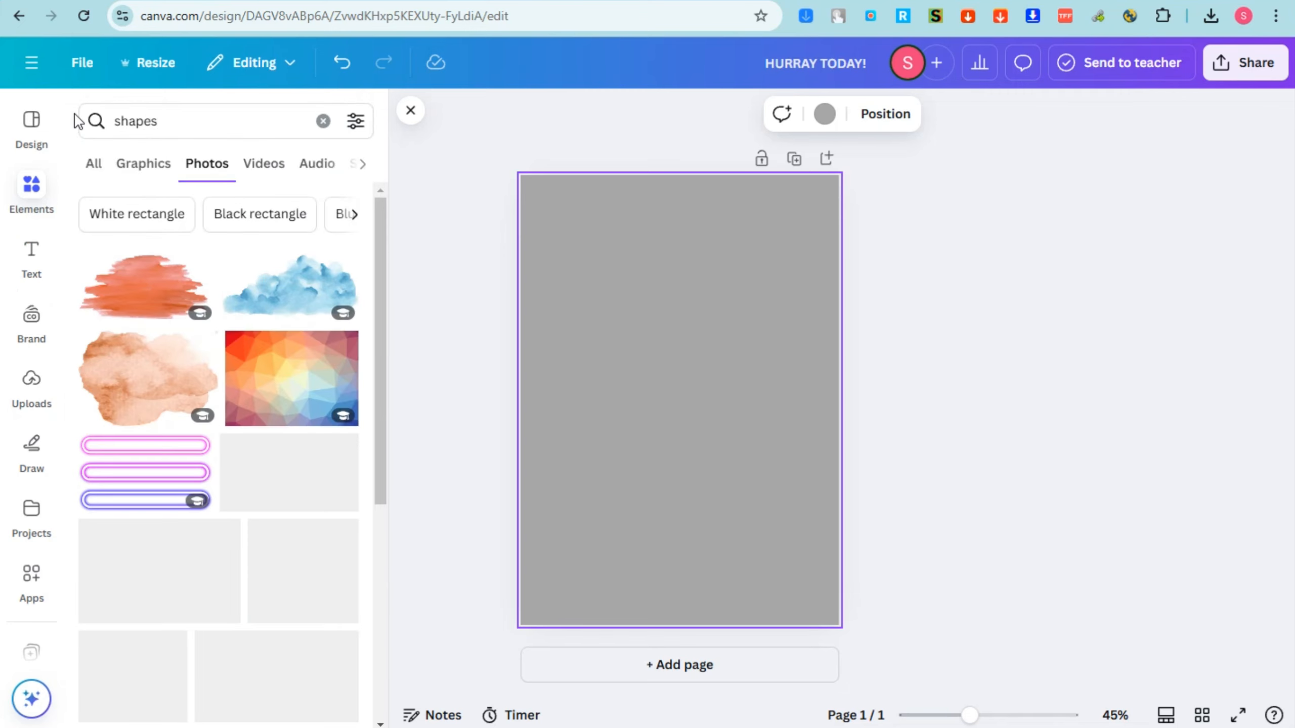
pyautogui.click(157, 168)
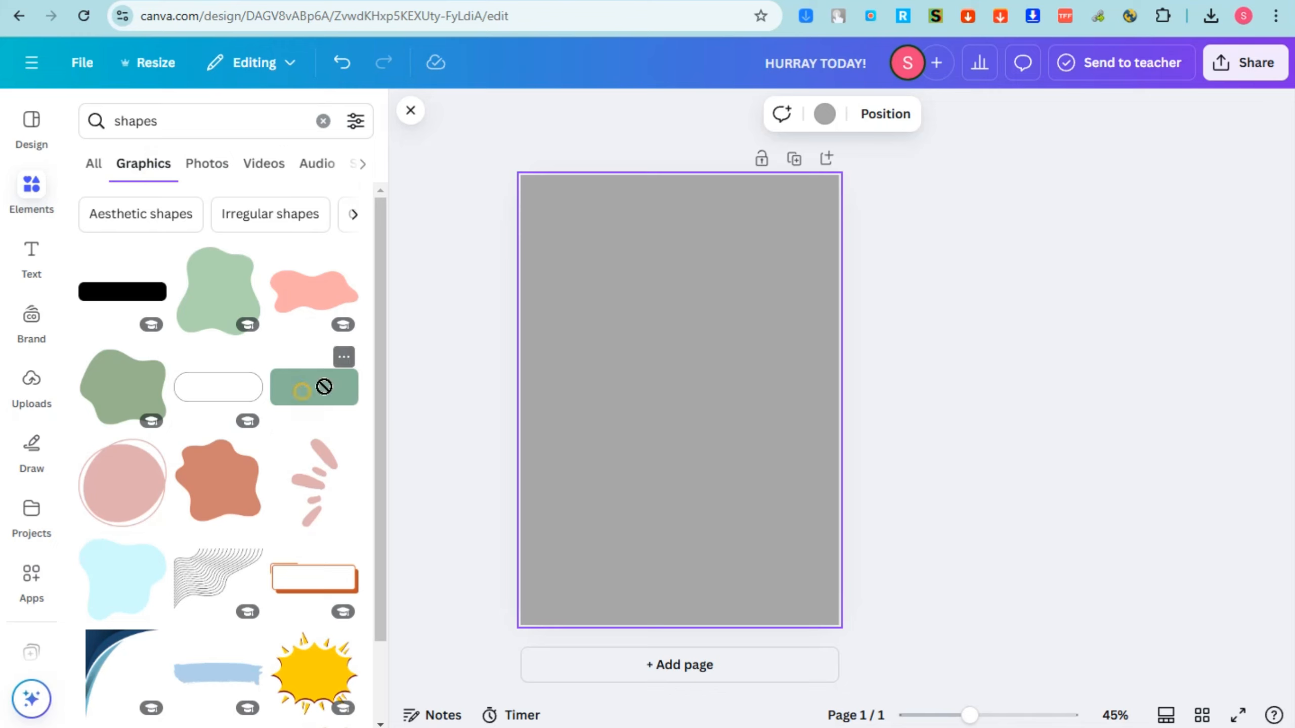
# Try a slightly reduced green rectangle graphic near the page's upper edge and delete it.
pyautogui.moveTo(324, 387); pyautogui.dragTo(605, 239)
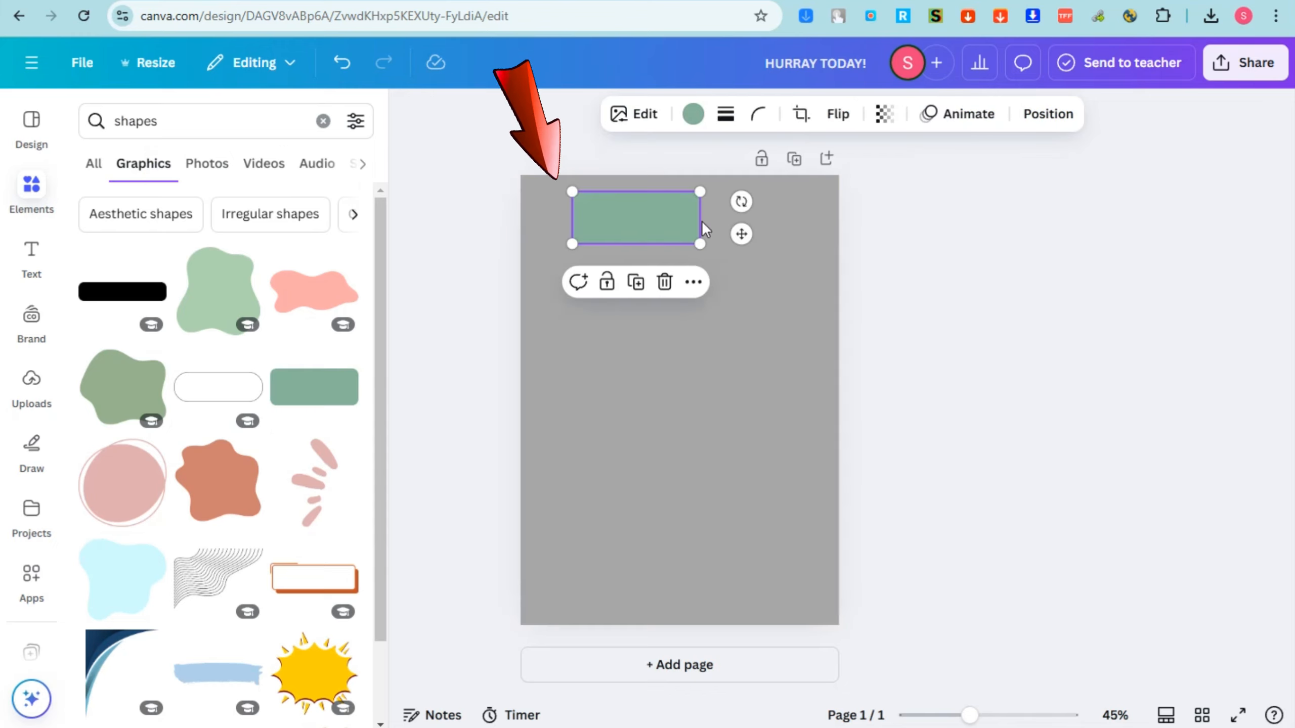
pyautogui.moveTo(700, 244); pyautogui.dragTo(686, 219)
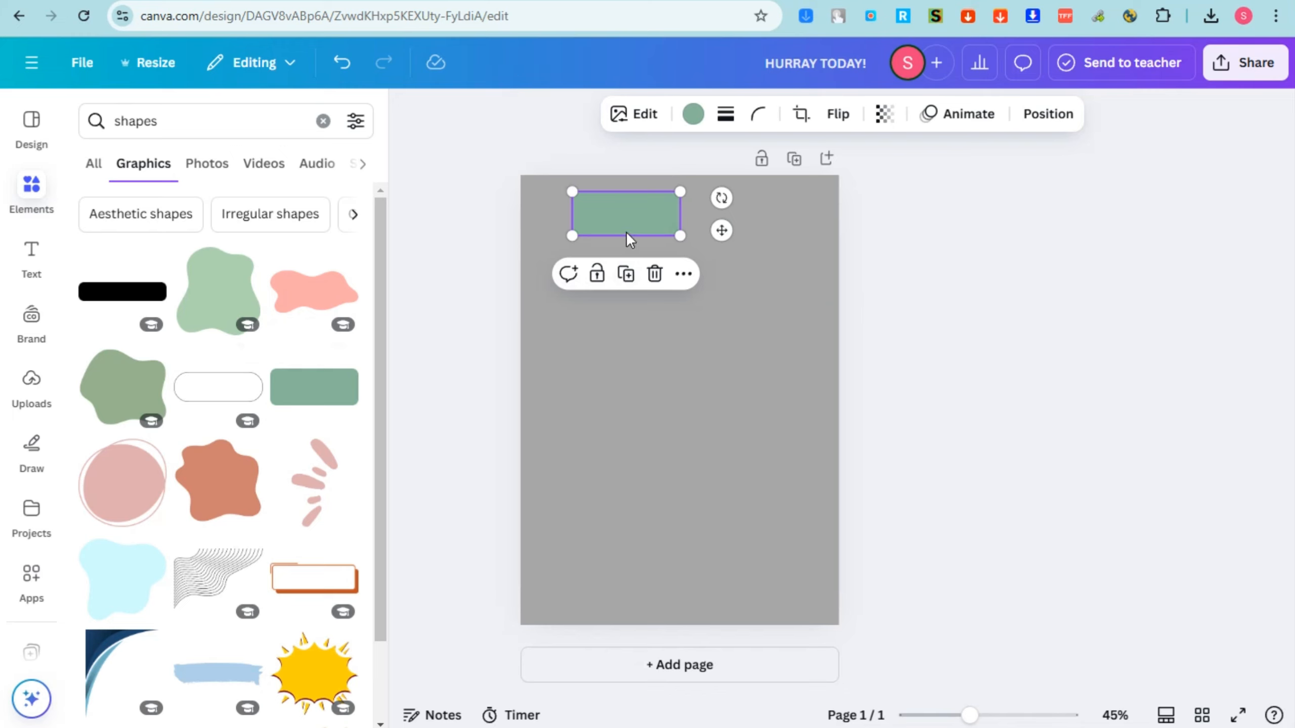
pyautogui.moveTo(628, 236); pyautogui.dragTo(689, 234)
pyautogui.press('Delete')
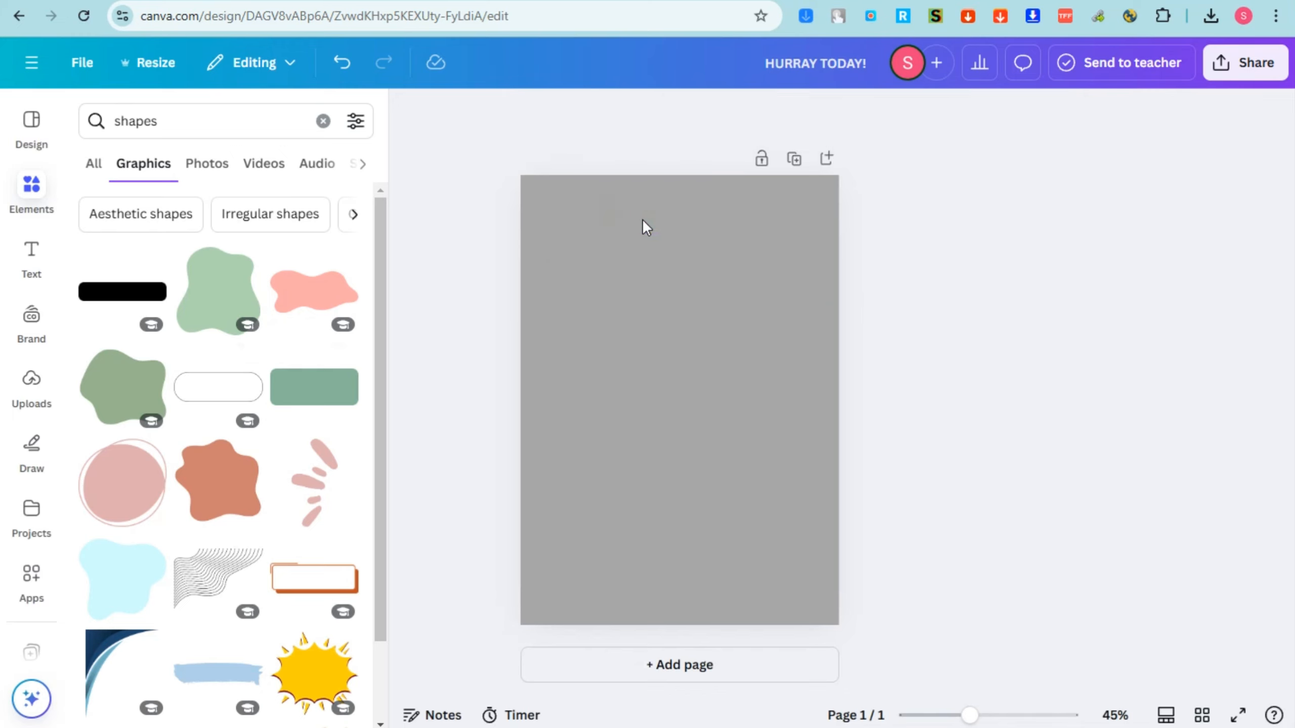
# Try the white rounded rectangle with a black shadow as a heading banner across the page's upper edge and delete it.
pyautogui.scroll(-2, 302, 375)
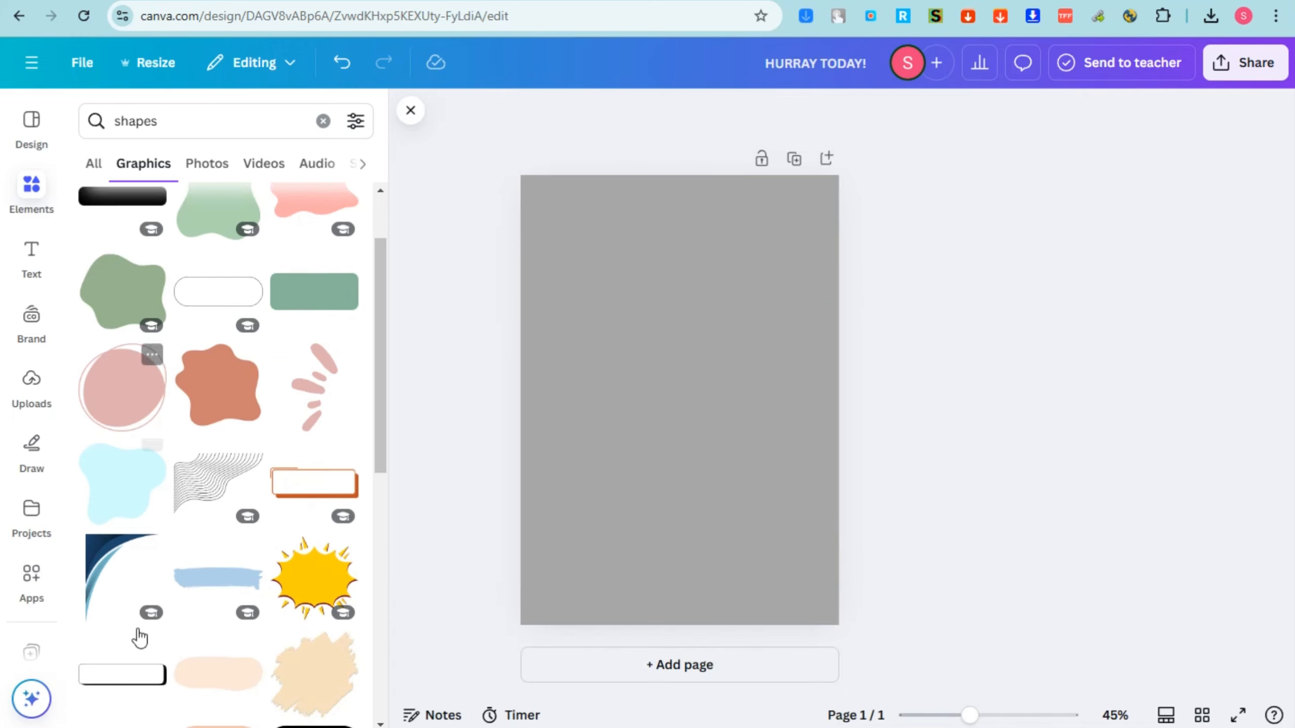
pyautogui.click(135, 691)
pyautogui.moveTo(680, 397); pyautogui.dragTo(827, 238)
pyautogui.moveTo(758, 269); pyautogui.dragTo(706, 215)
pyautogui.moveTo(578, 236); pyautogui.dragTo(549, 243)
pyautogui.moveTo(630, 229); pyautogui.dragTo(642, 228)
pyautogui.moveTo(796, 191); pyautogui.dragTo(818, 184)
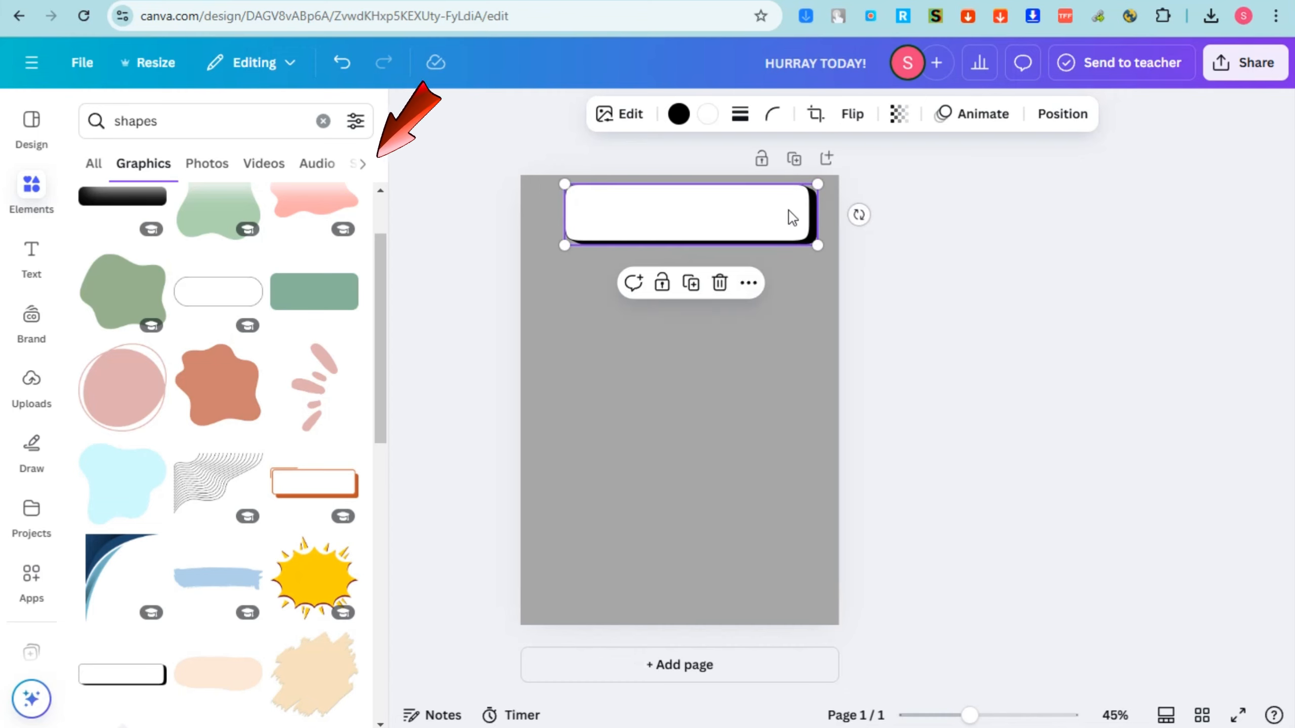
pyautogui.press('Delete')
# Add a heading reading "Monthly Footwear Update" in the Etna Sans Serif font.
pyautogui.click(28, 265)
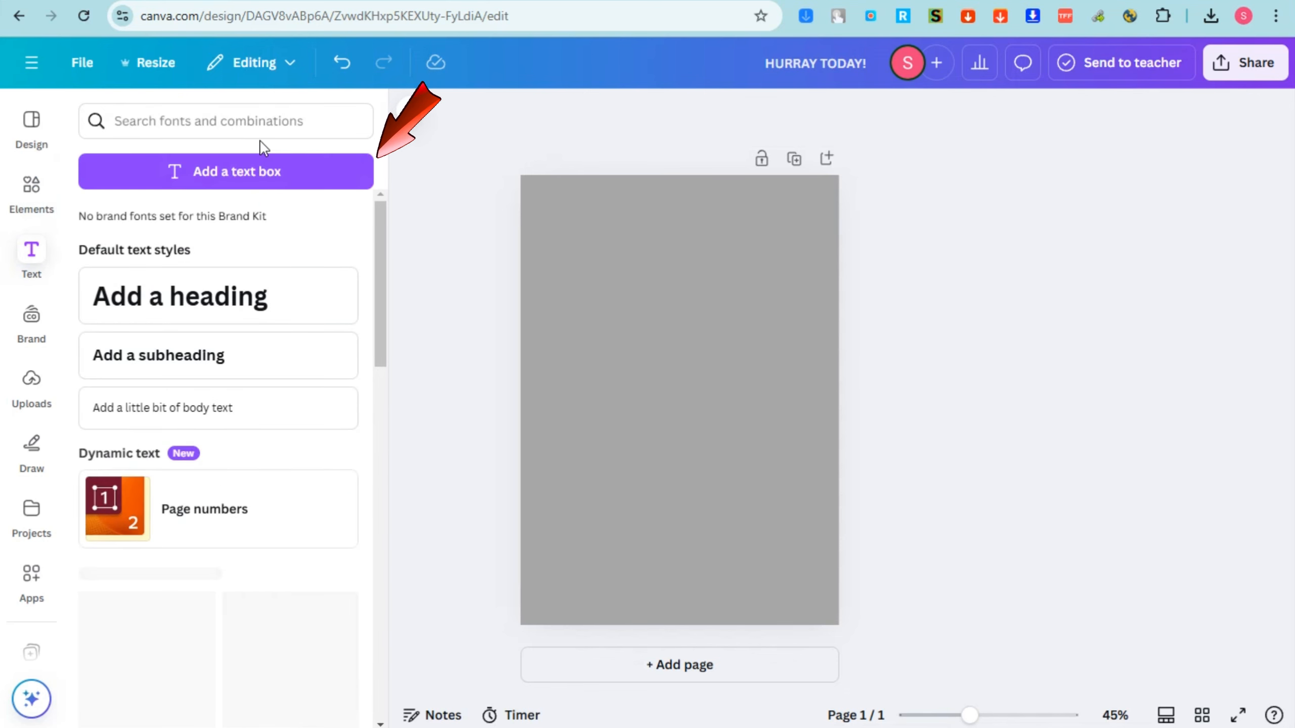
pyautogui.click(212, 312)
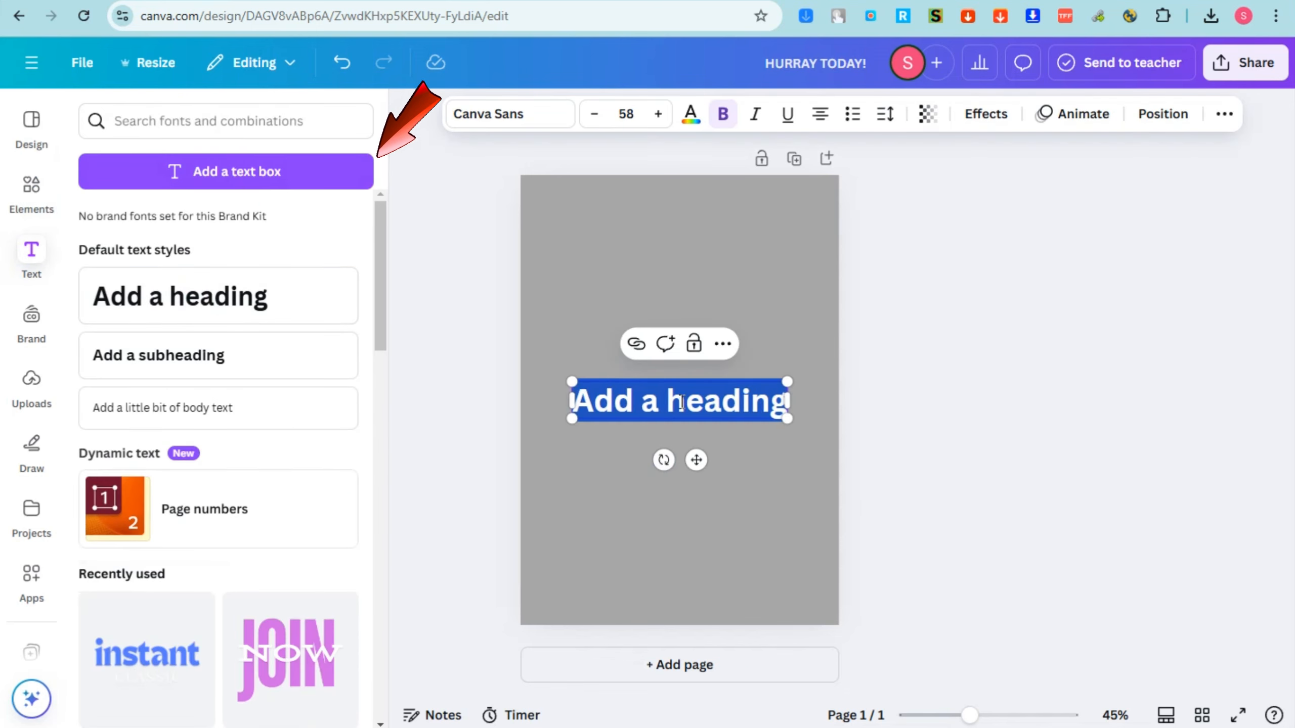
pyautogui.press('F10')
pyautogui.doubleClick(709, 406)
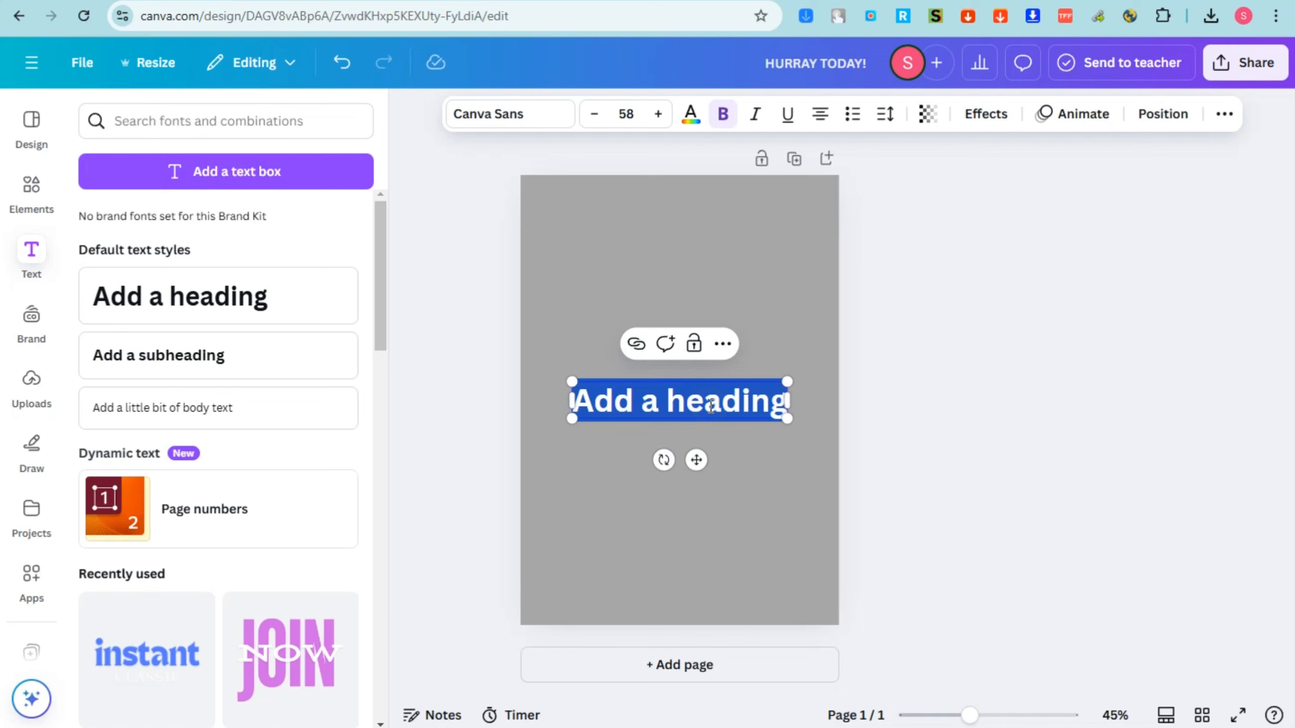
pyautogui.write('Monthly Footwear Update')
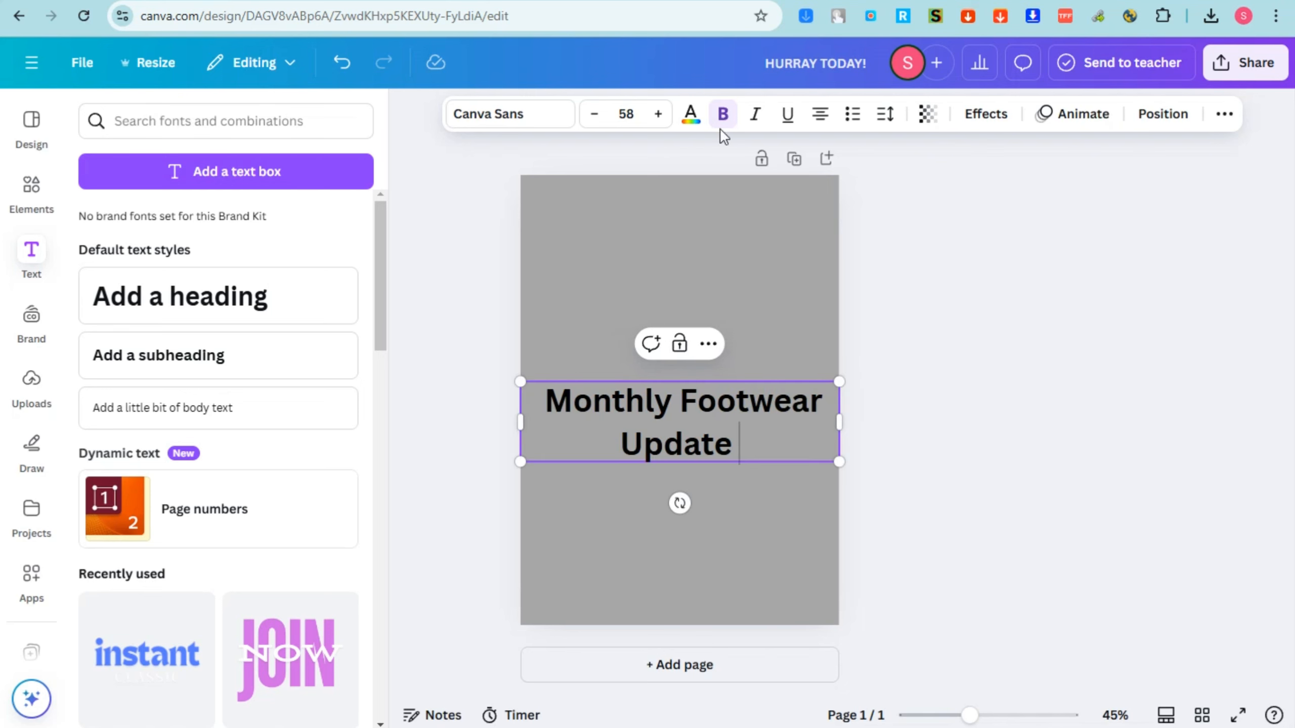
pyautogui.click(532, 126)
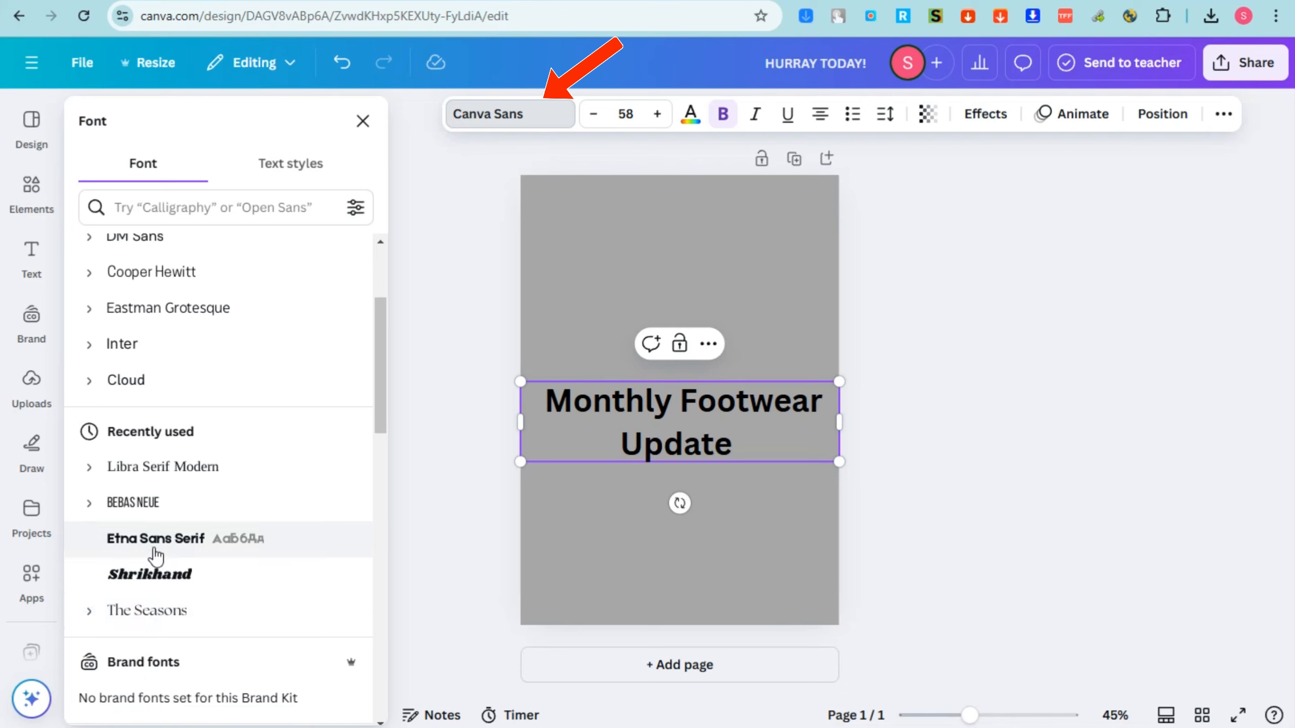
pyautogui.click(154, 542)
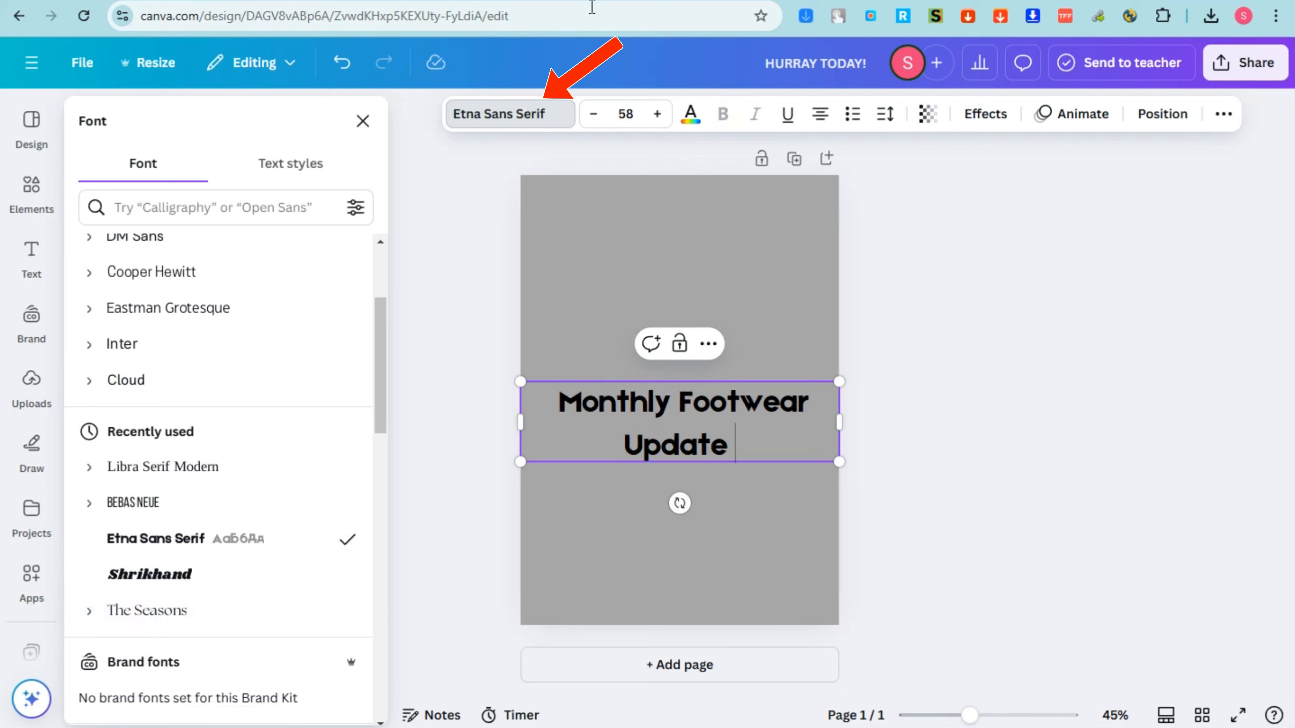
# Move the heading to the top of the page and scale it to about size 45.1 on a single centered line.
pyautogui.moveTo(840, 463); pyautogui.dragTo(812, 442)
pyautogui.click(888, 430)
pyautogui.click(760, 412)
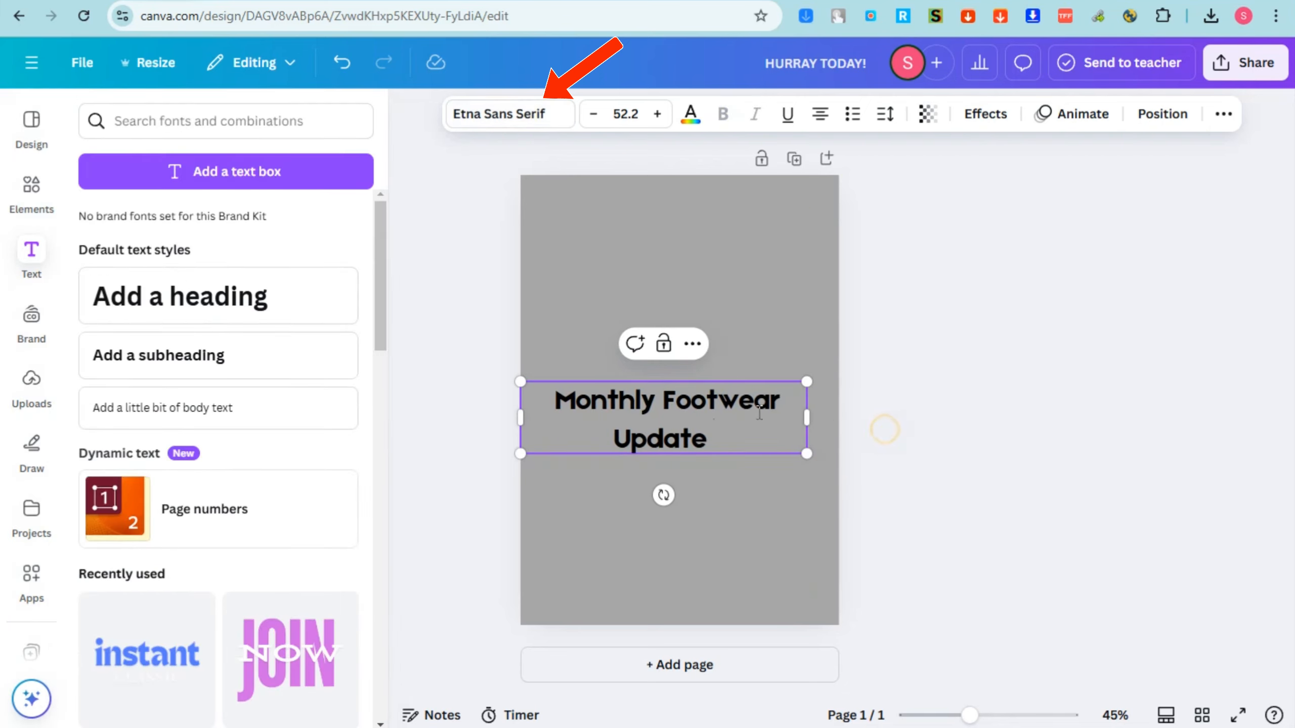
pyautogui.moveTo(692, 402); pyautogui.dragTo(693, 230)
pyautogui.moveTo(717, 440); pyautogui.dragTo(711, 260)
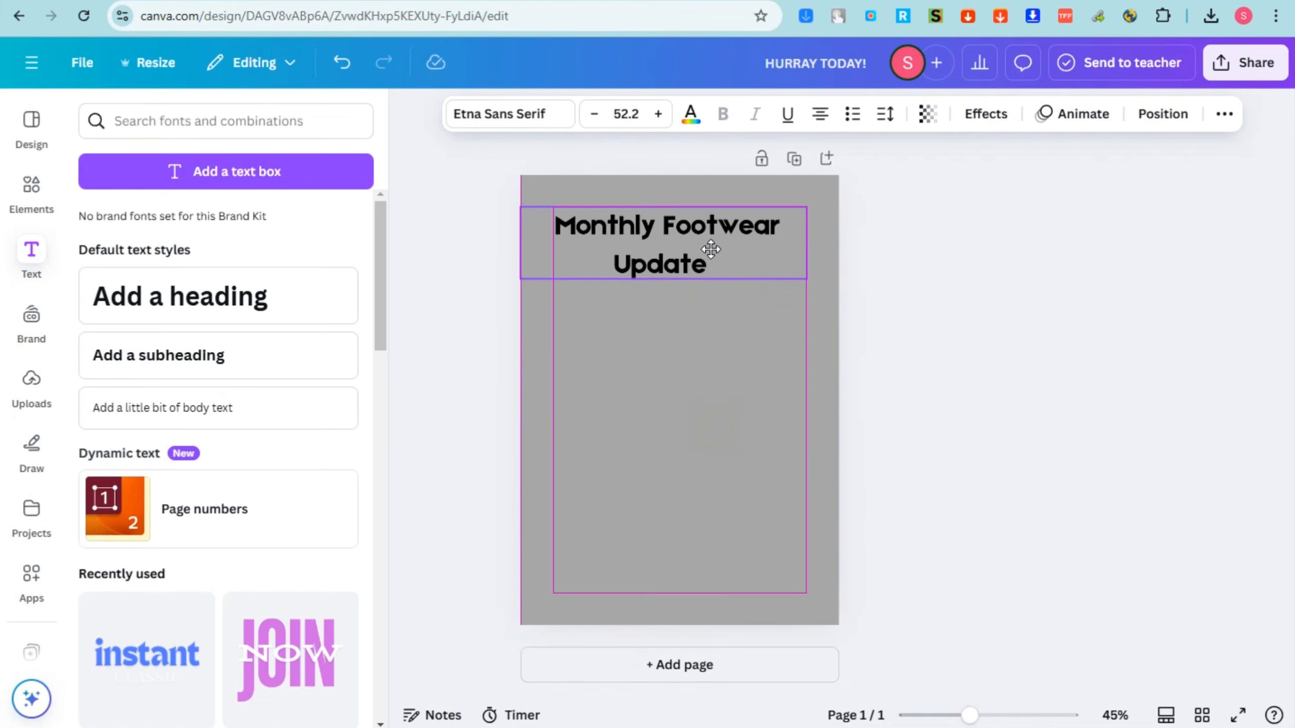
pyautogui.moveTo(807, 244); pyautogui.dragTo(761, 219)
pyautogui.click(917, 239)
# Color the heading white and give it a black outline text effect.
pyautogui.click(696, 117)
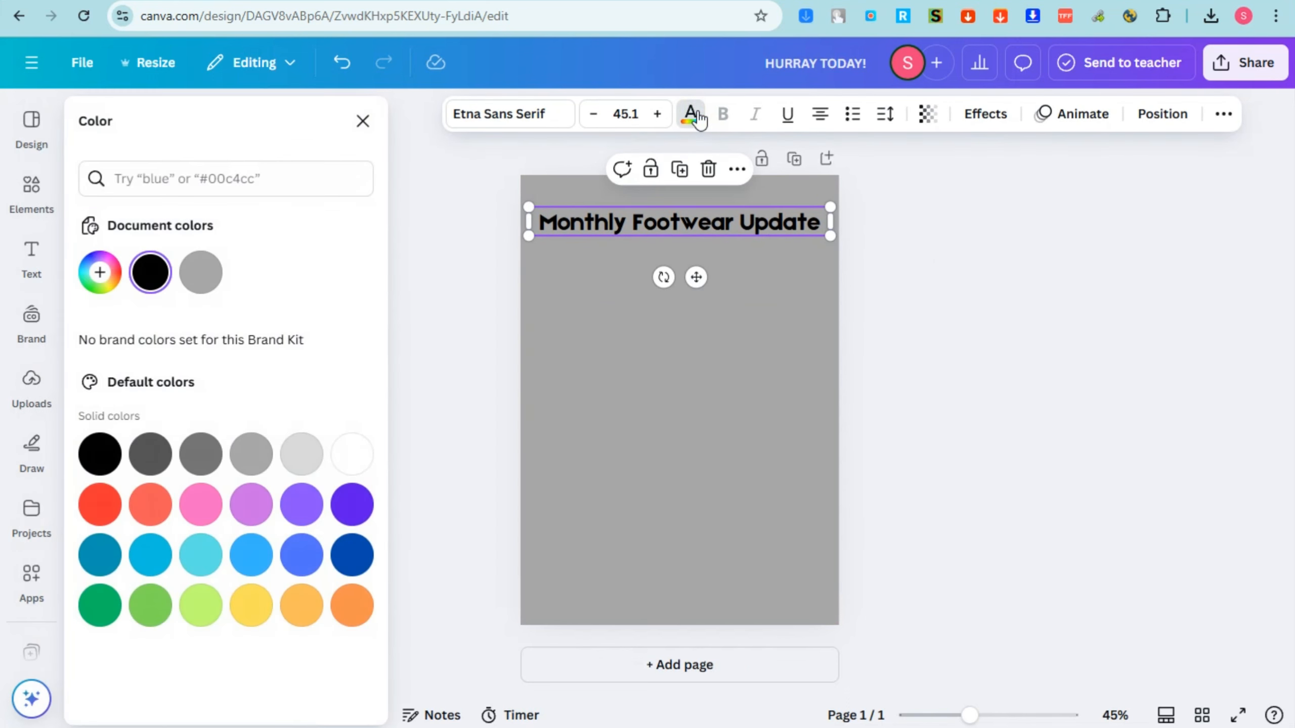
pyautogui.click(352, 465)
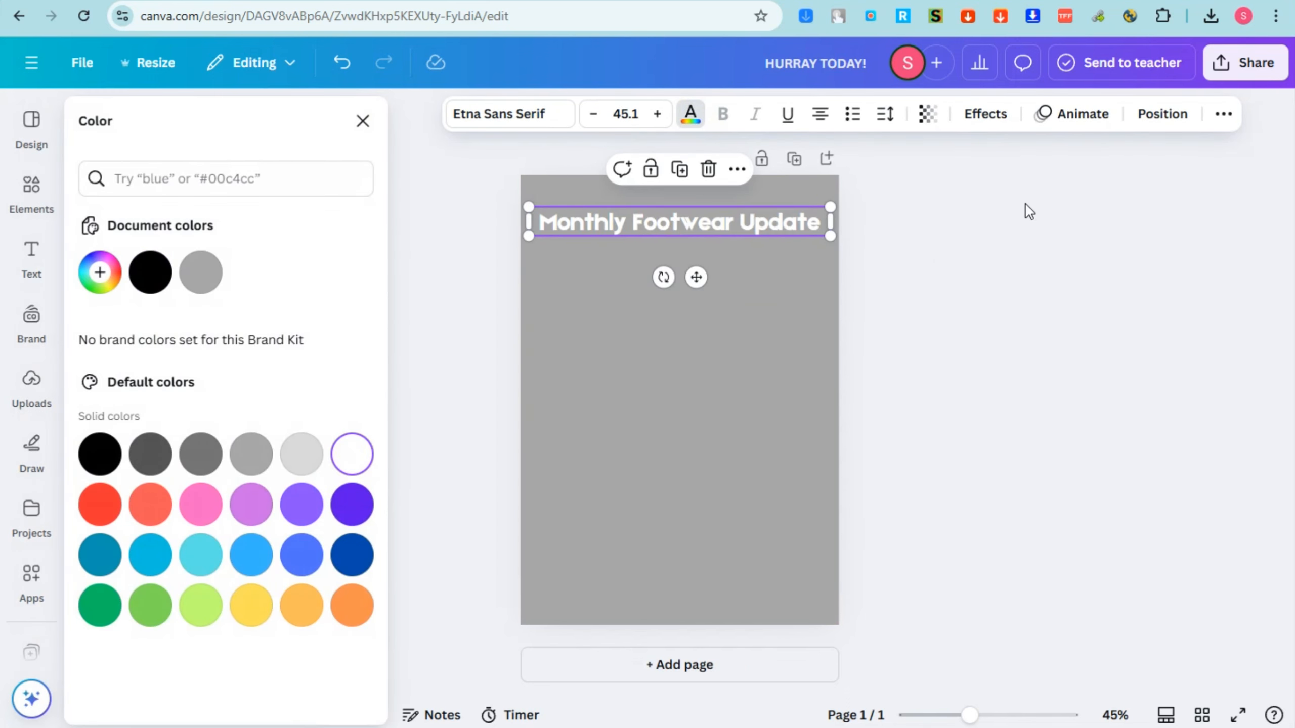
pyautogui.click(995, 122)
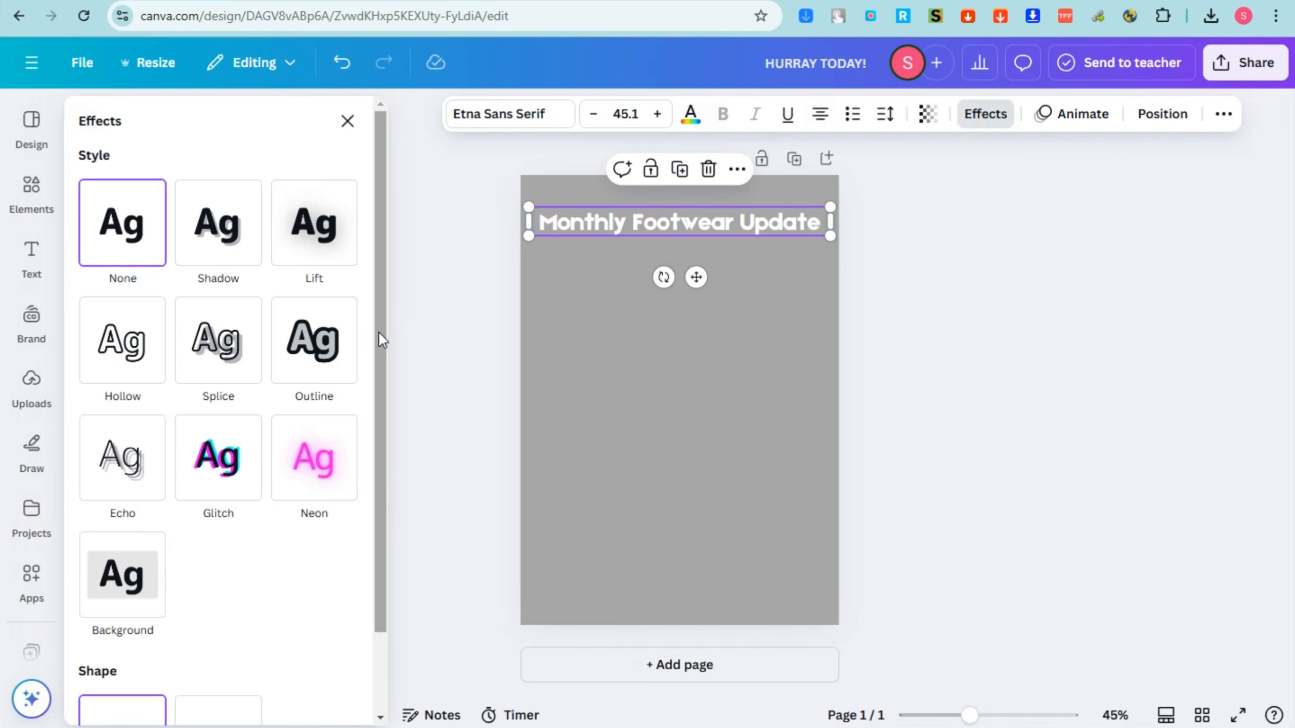
pyautogui.click(224, 253)
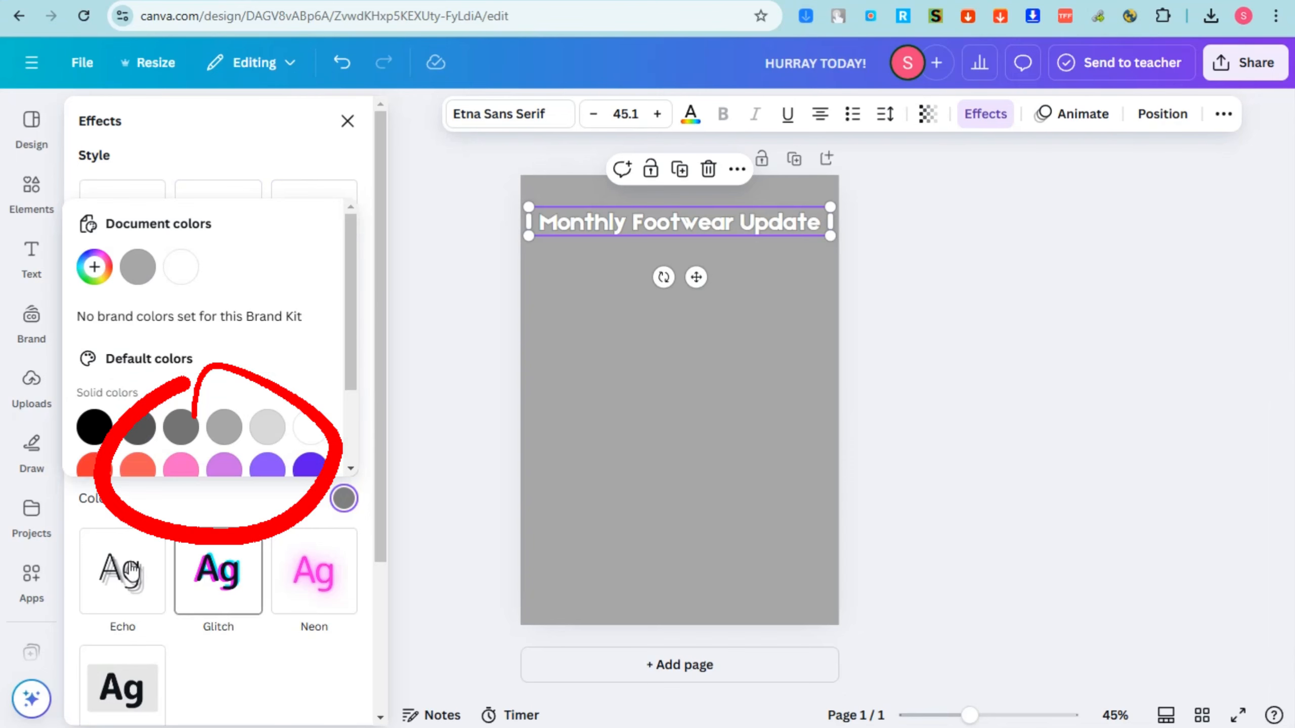
pyautogui.click(102, 431)
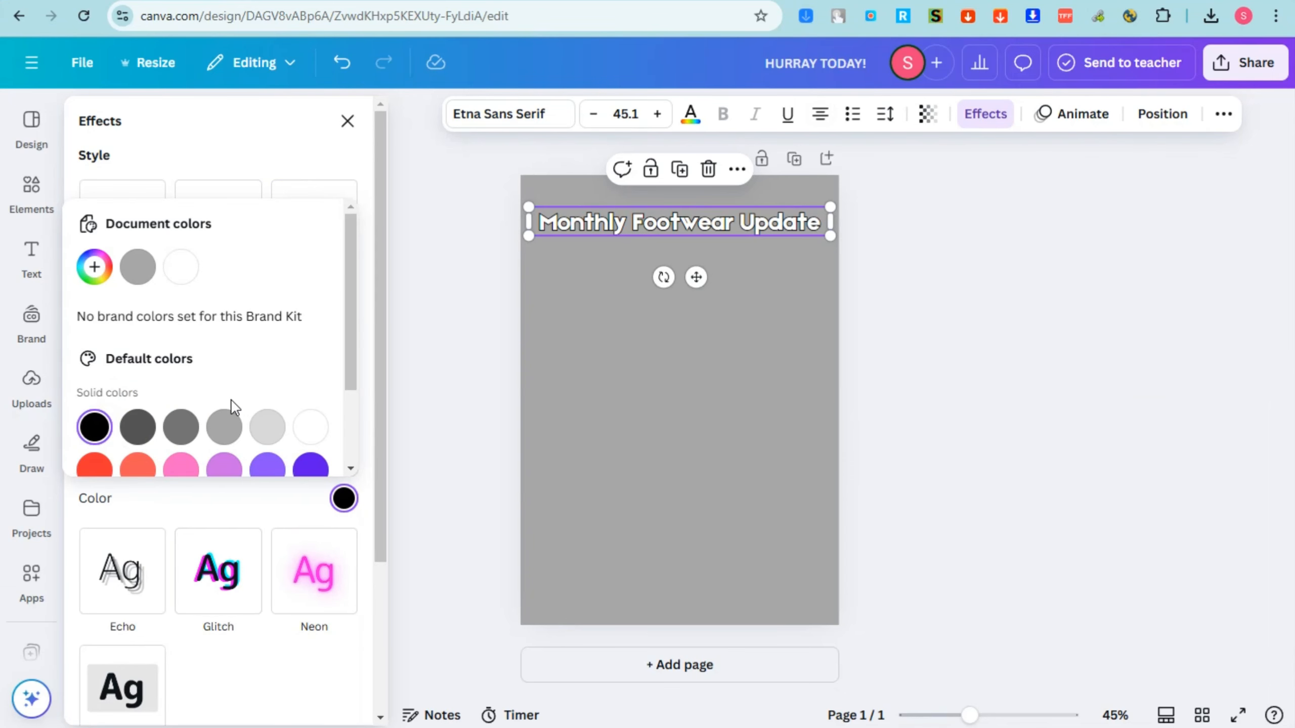
# Reapply the Outline text effect to the "Monthly Footwear Update" heading and set the outline color to black.
pyautogui.click(349, 123)
pyautogui.click(628, 230)
pyautogui.click(976, 120)
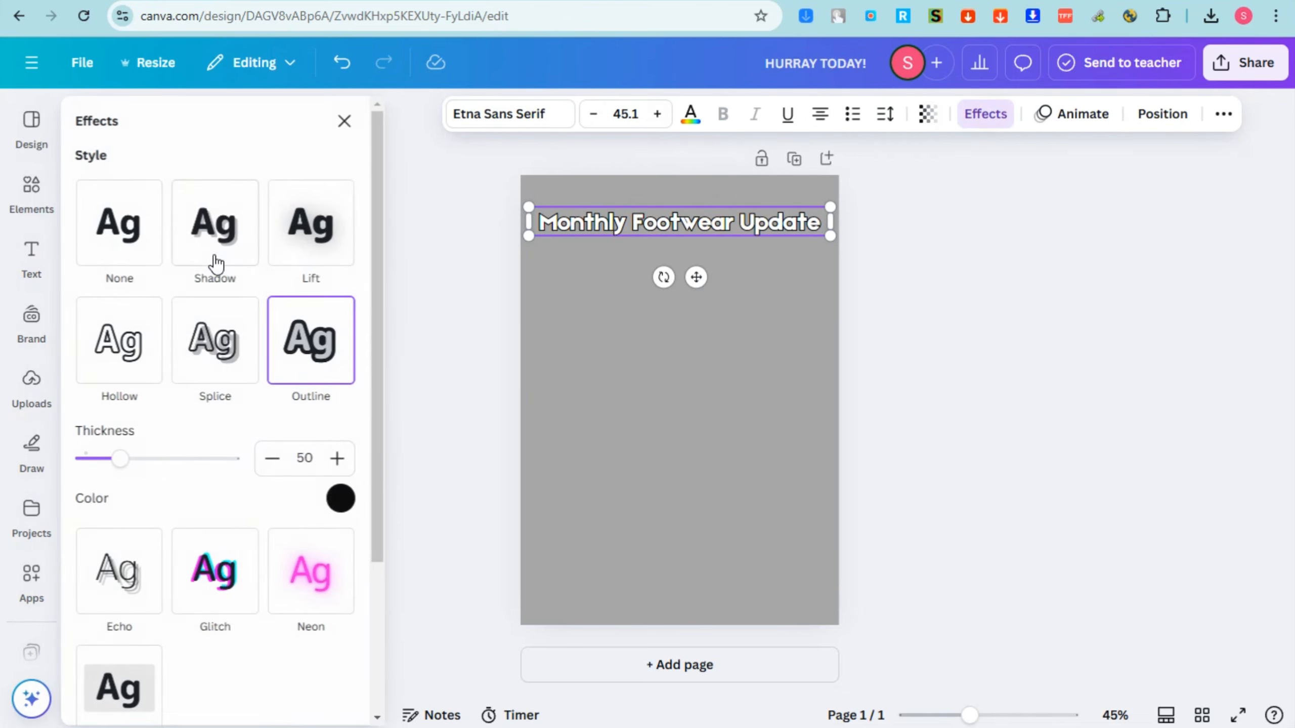
pyautogui.click(321, 352)
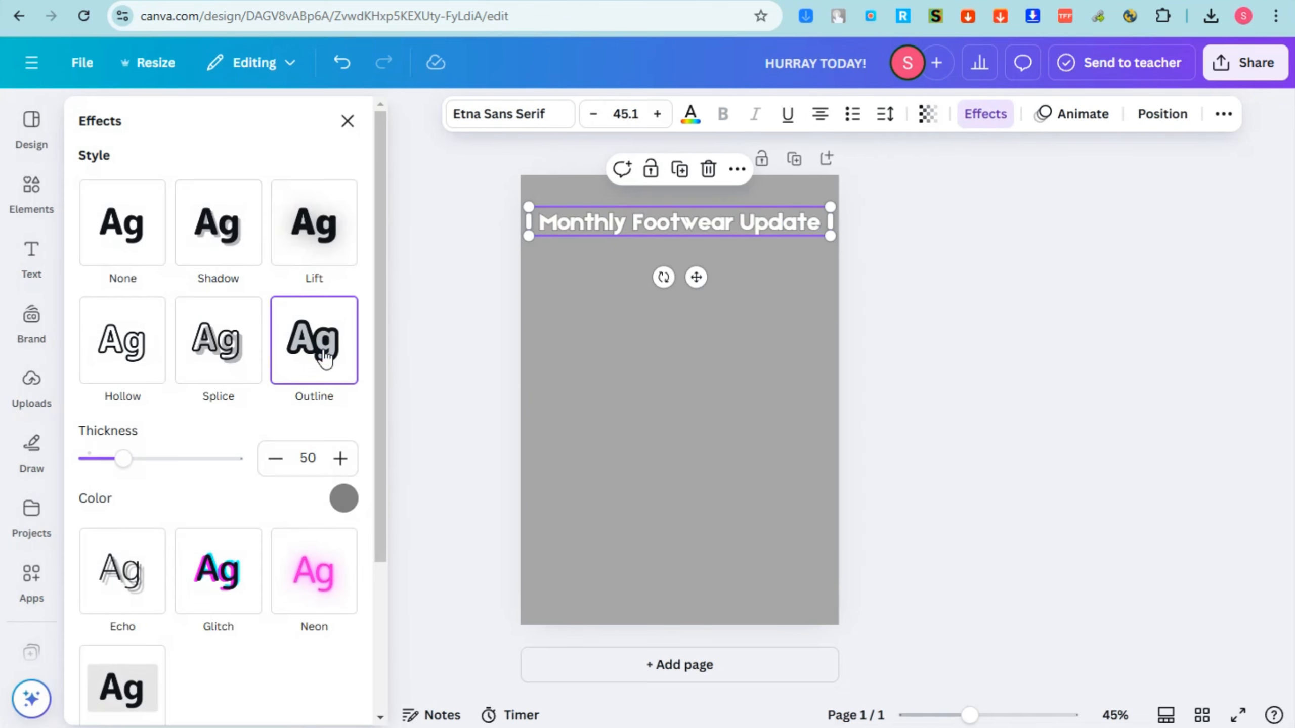
pyautogui.click(341, 499)
pyautogui.click(95, 428)
pyautogui.scroll(-2, 199, 421)
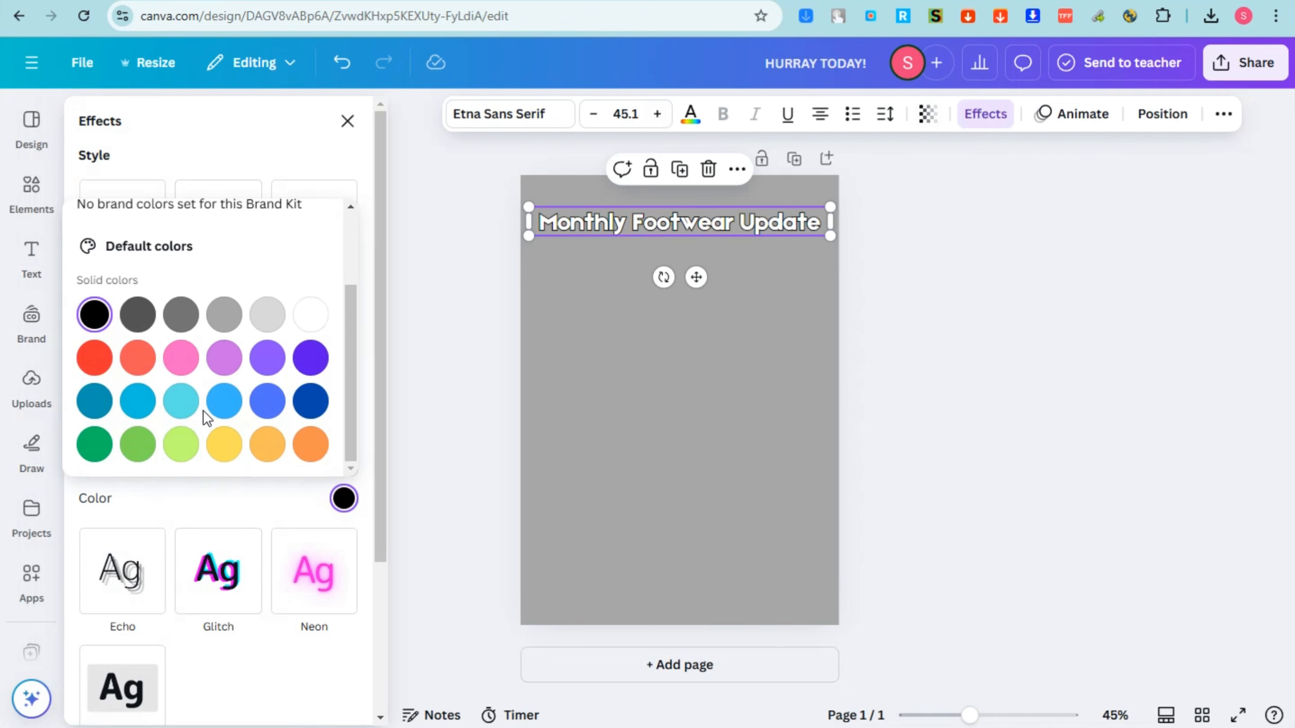
pyautogui.click(745, 376)
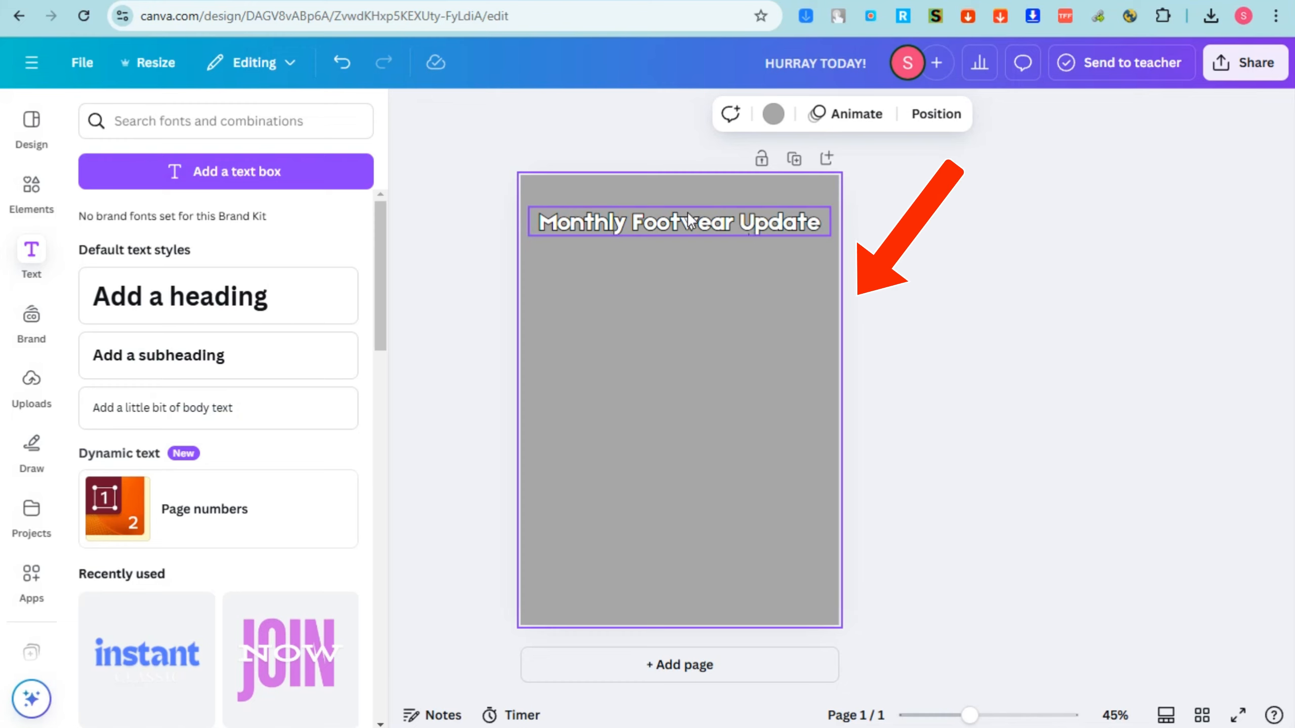
# Search the elements for "box", add the thin black-outlined rectangle and fit it as a frame around the heading.
pyautogui.click(44, 202)
pyautogui.click(165, 121)
pyautogui.moveTo(164, 121); pyautogui.dragTo(95, 121)
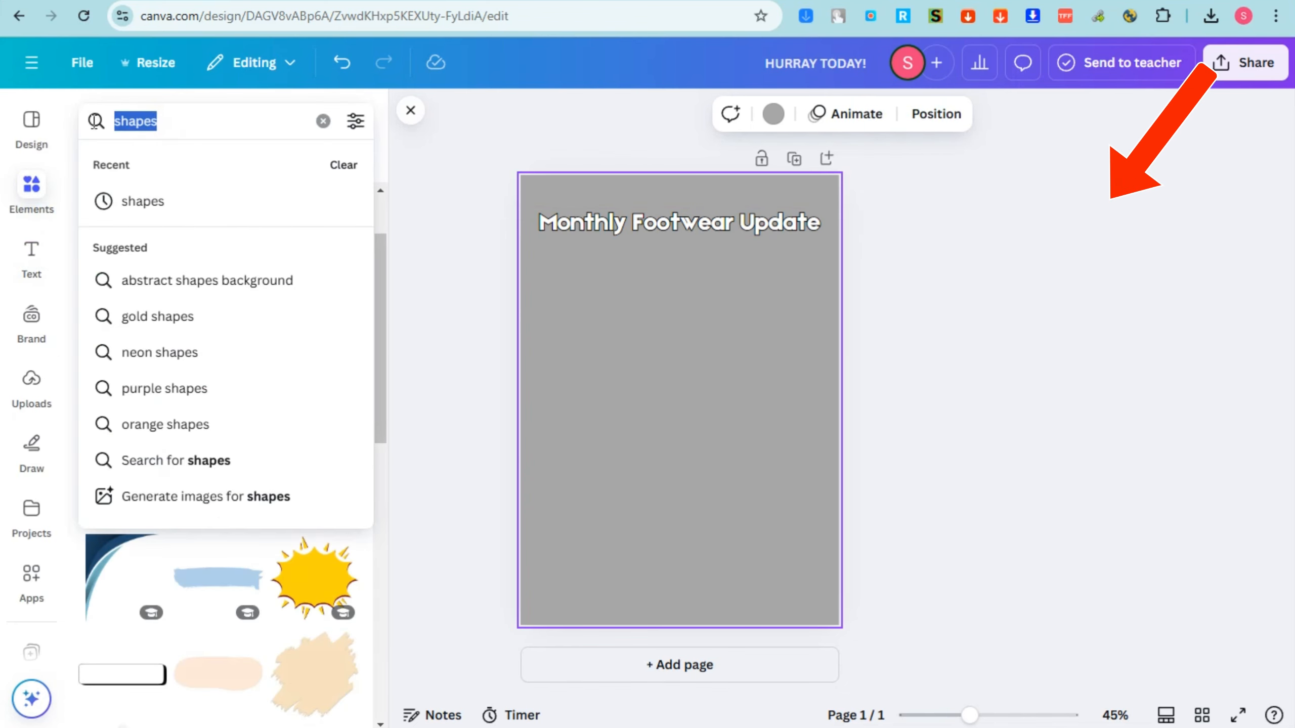
pyautogui.write('box')
pyautogui.press('Return')
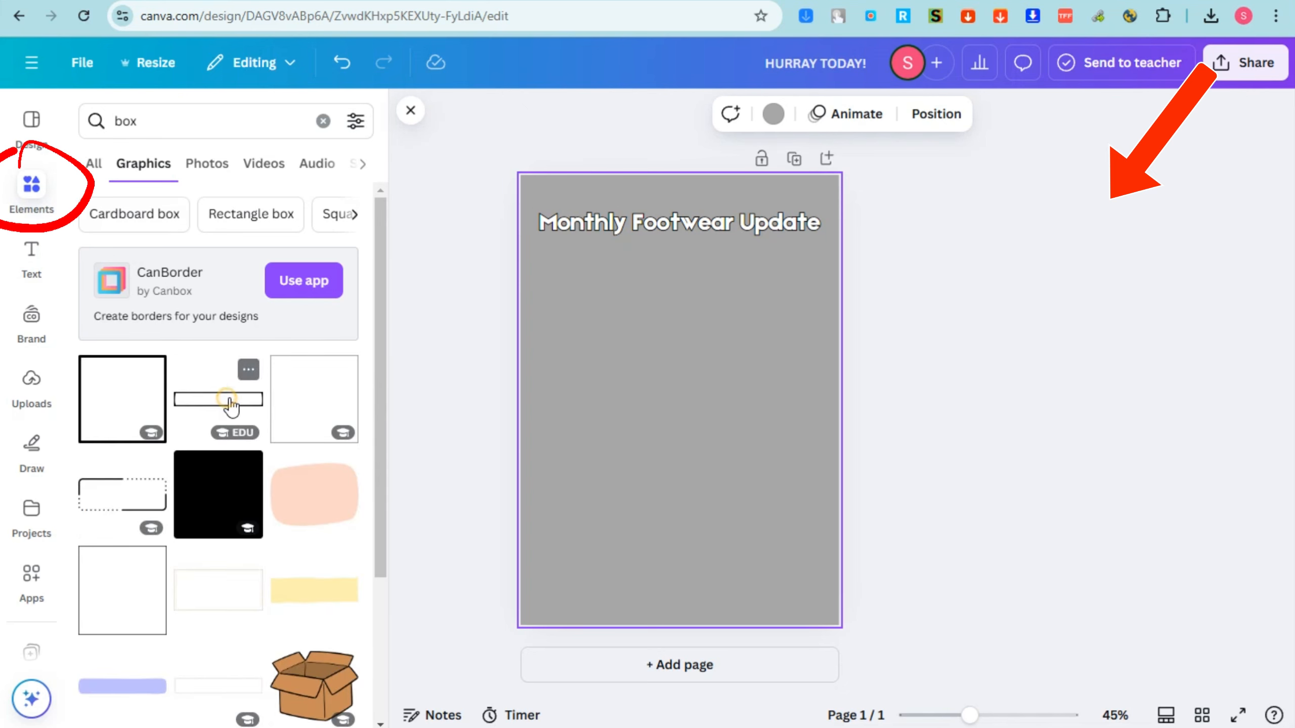
pyautogui.click(222, 401)
pyautogui.moveTo(703, 395); pyautogui.dragTo(831, 200)
pyautogui.moveTo(621, 237); pyautogui.dragTo(528, 241)
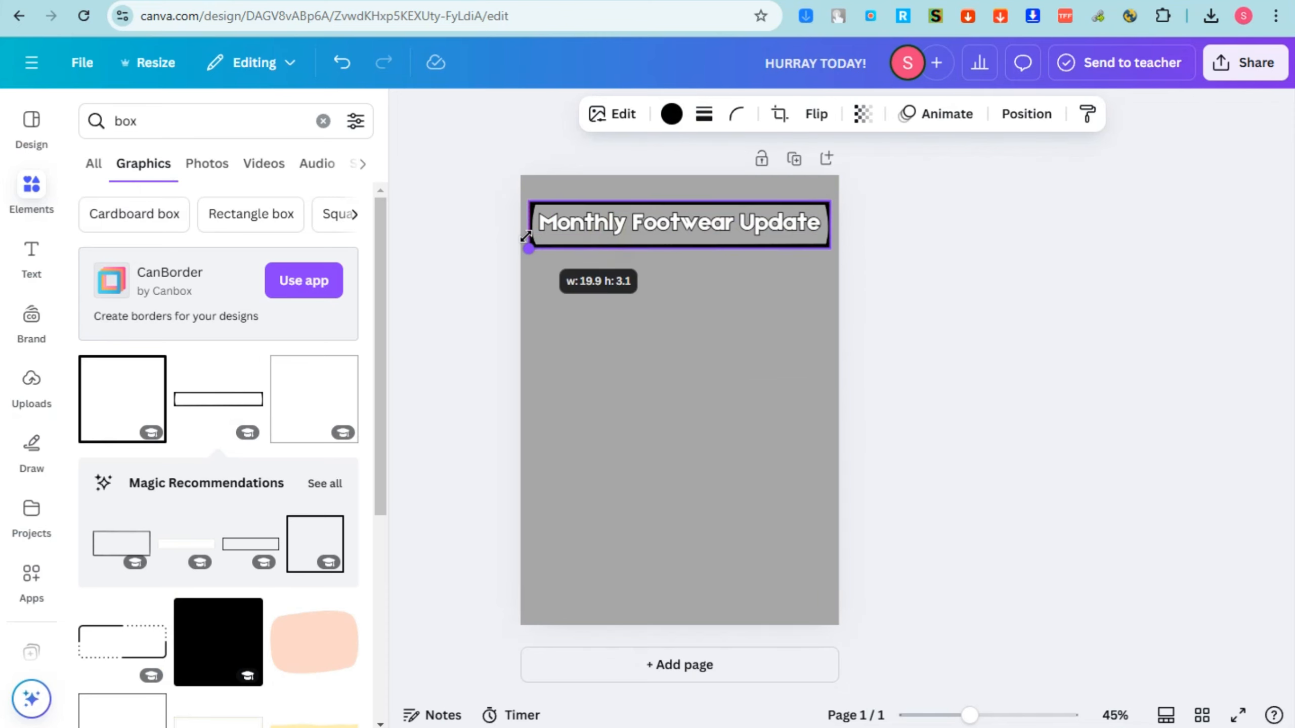
pyautogui.click(983, 263)
# Try green, red and dark blue on the heading's frame and settle on green.
pyautogui.click(776, 242)
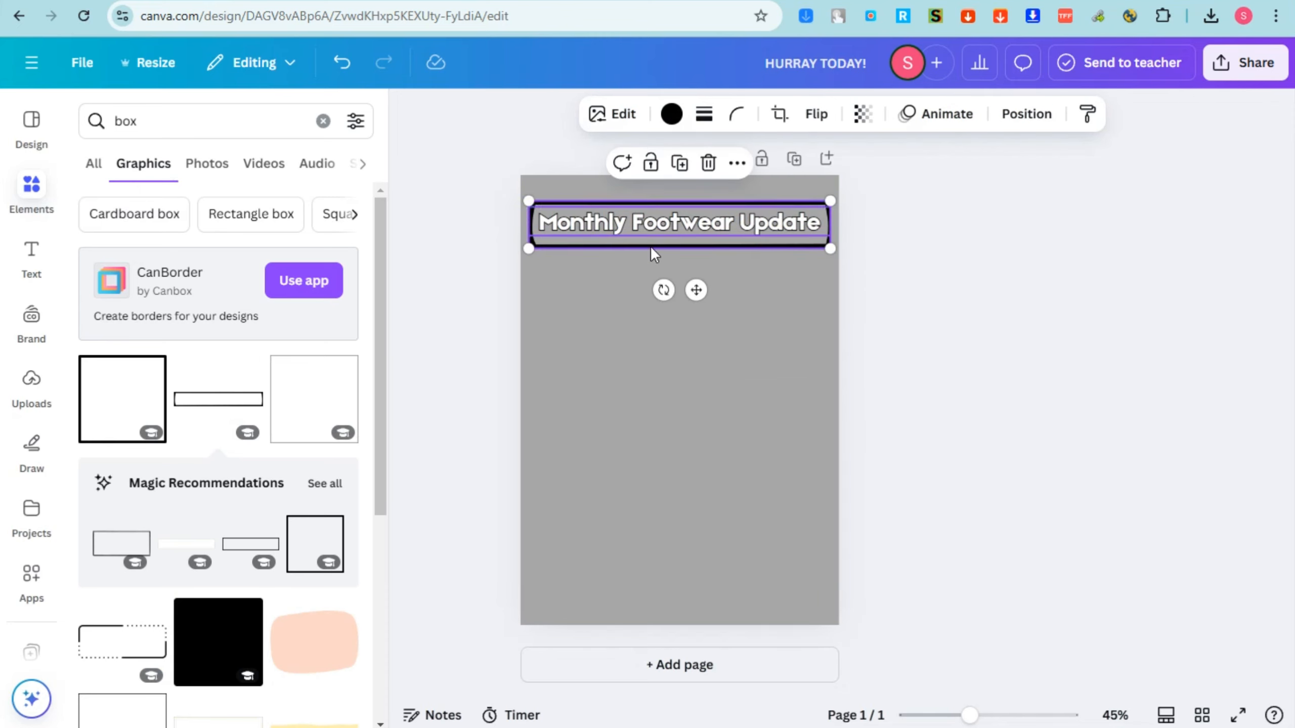
pyautogui.click(671, 125)
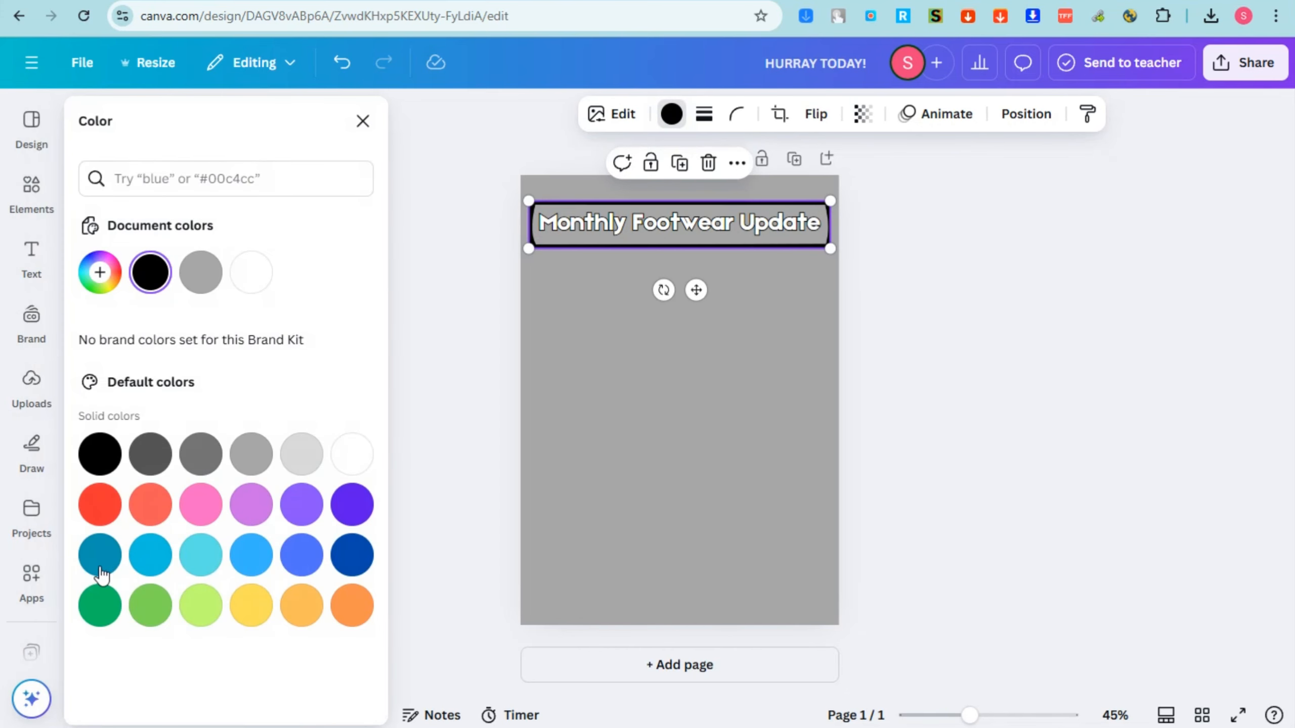
pyautogui.click(99, 610)
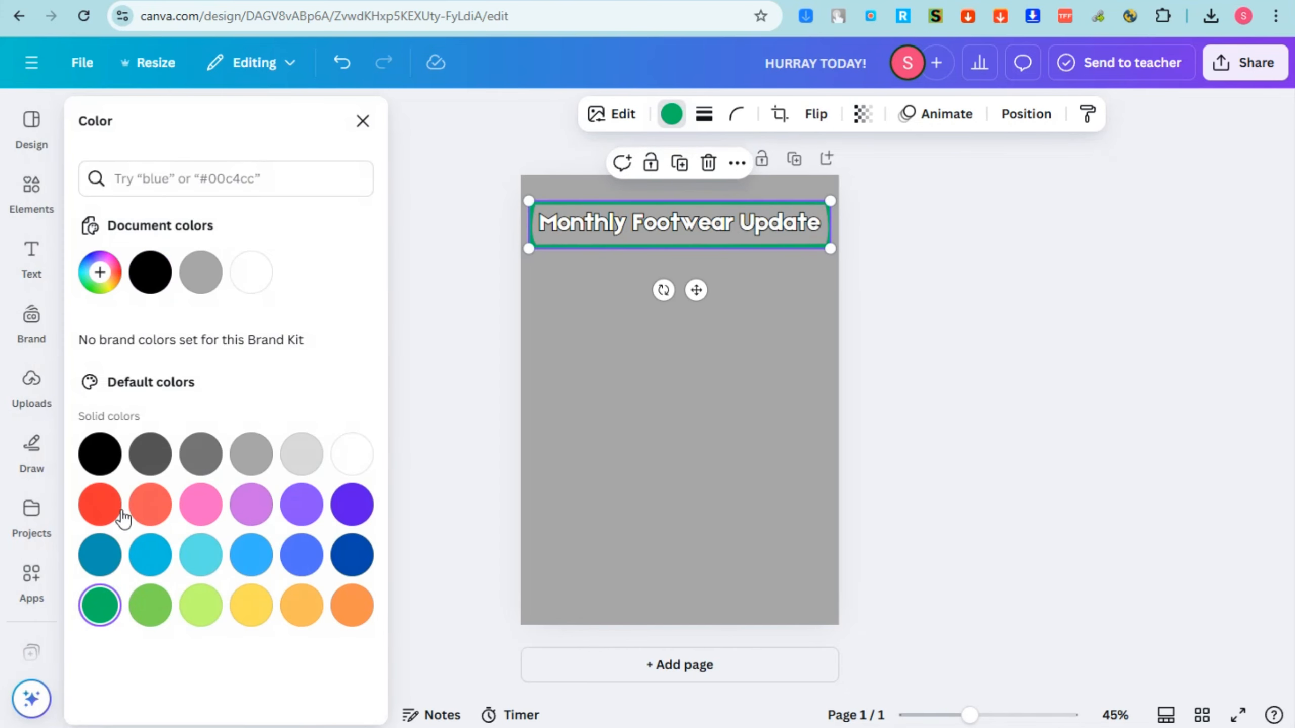
pyautogui.click(108, 510)
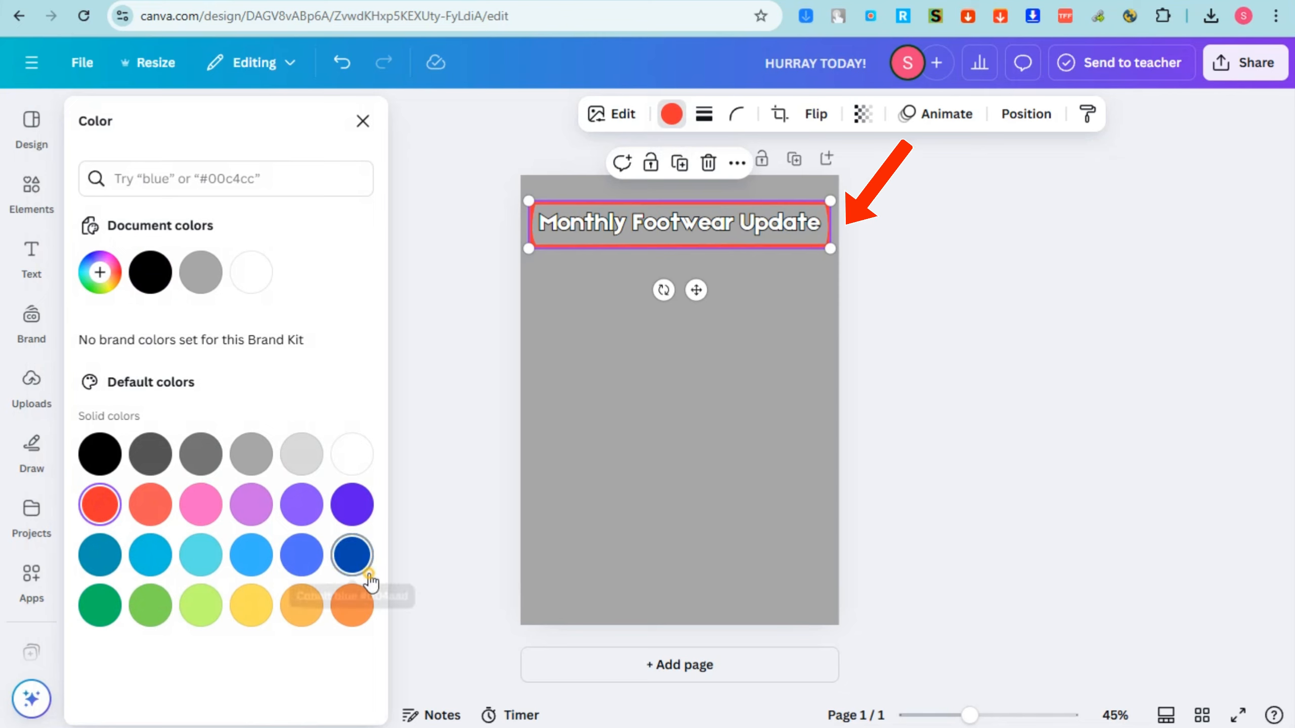
pyautogui.click(357, 561)
pyautogui.click(100, 606)
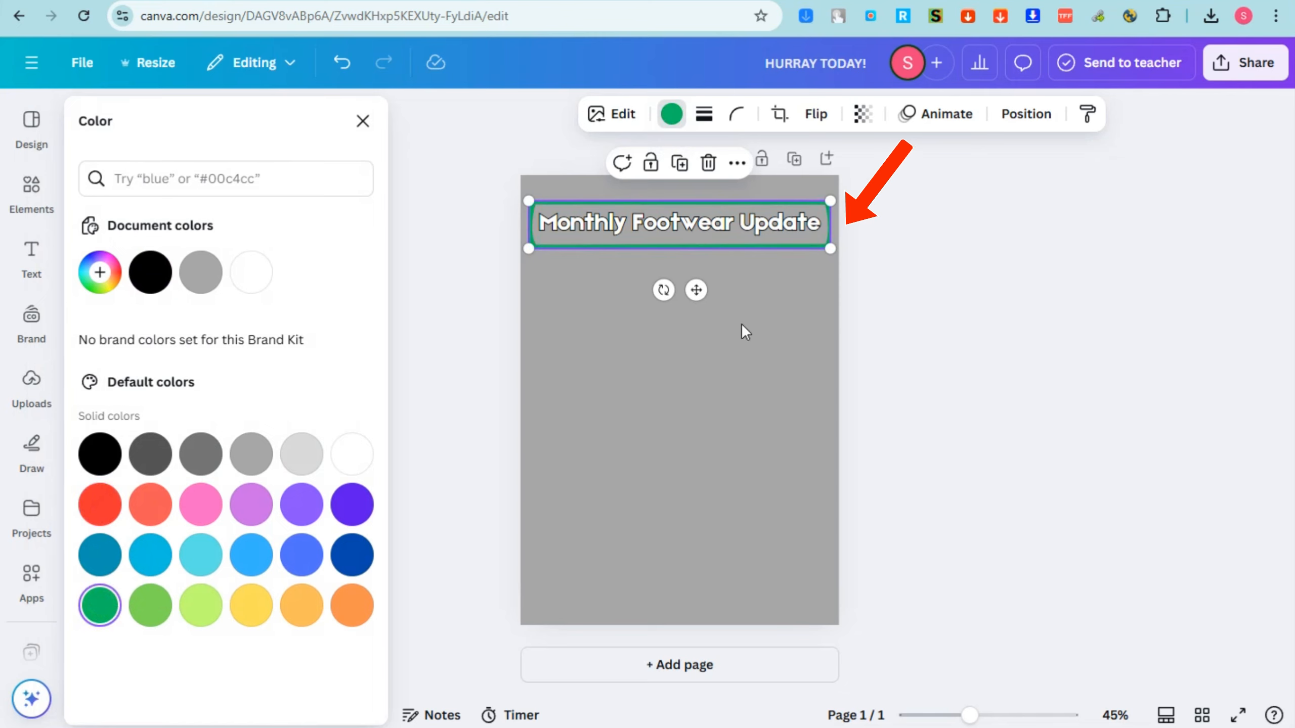
# Give the heading's frame a solid border of weight 10 and color that border teal blue.
pyautogui.click(702, 115)
pyautogui.moveTo(599, 235); pyautogui.dragTo(608, 232)
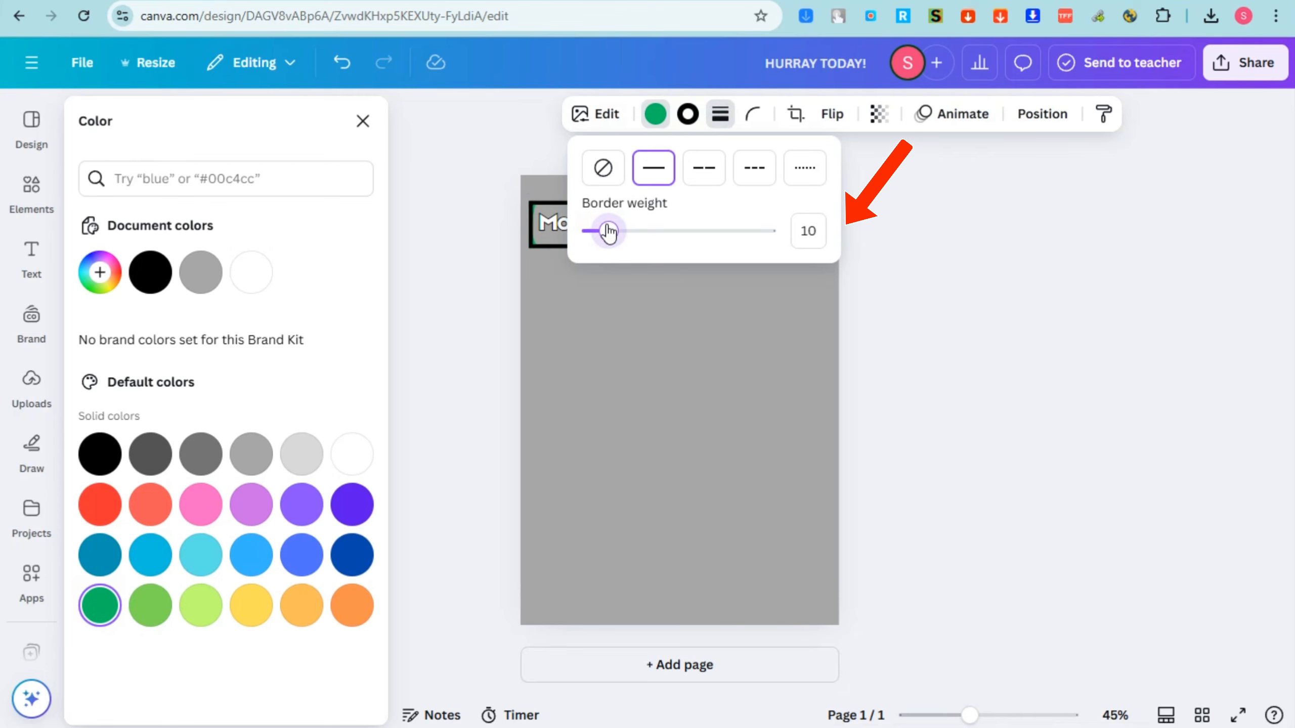
pyautogui.click(688, 115)
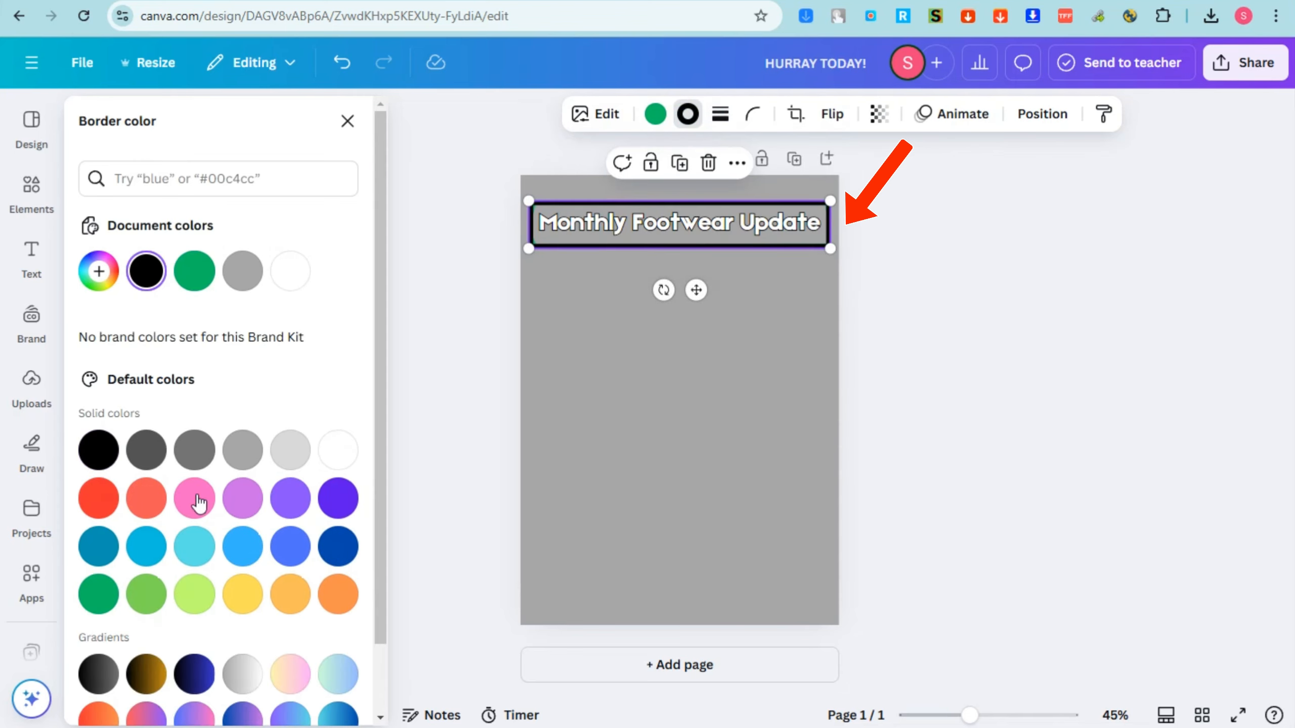
pyautogui.click(96, 608)
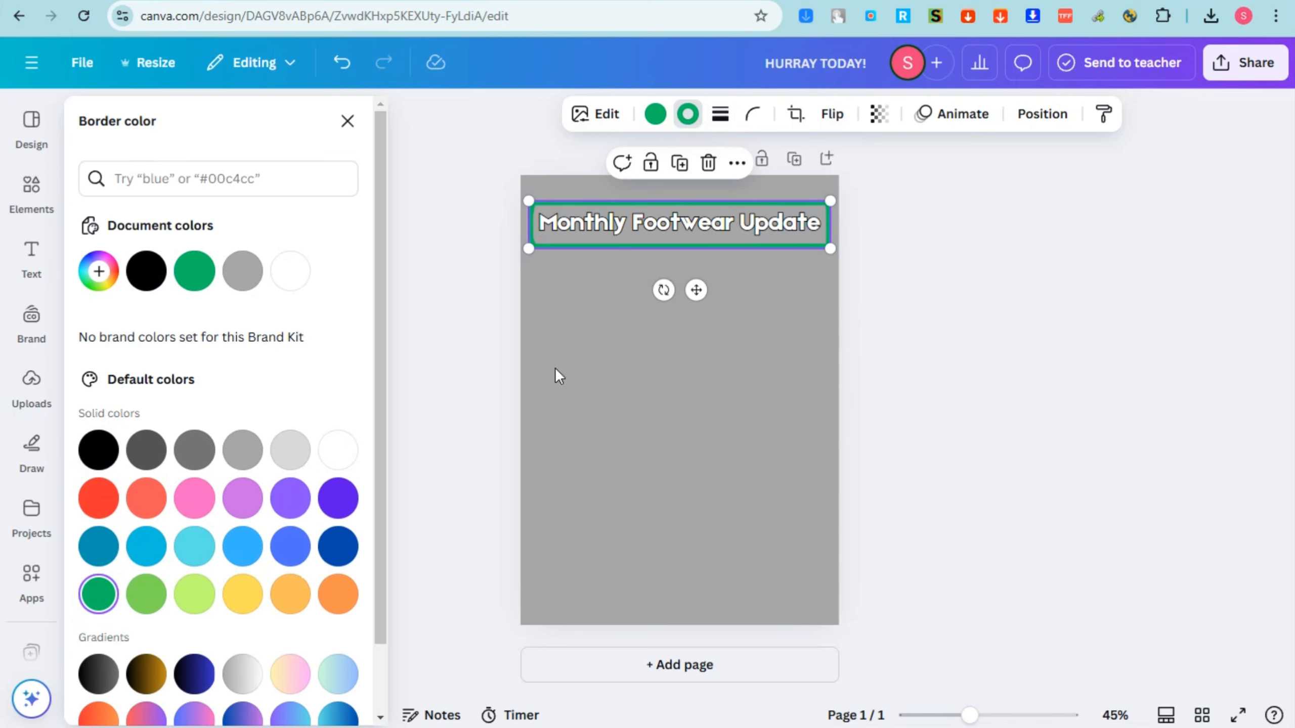
pyautogui.click(142, 554)
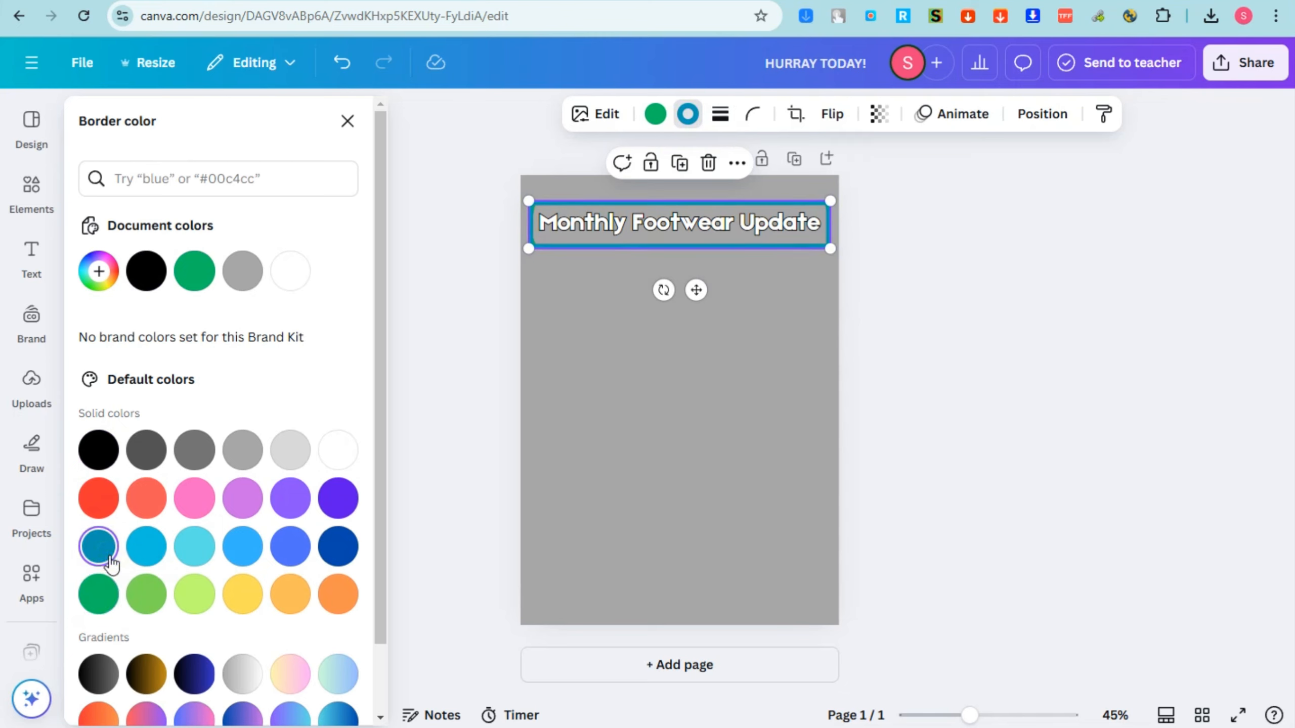
pyautogui.click(727, 227)
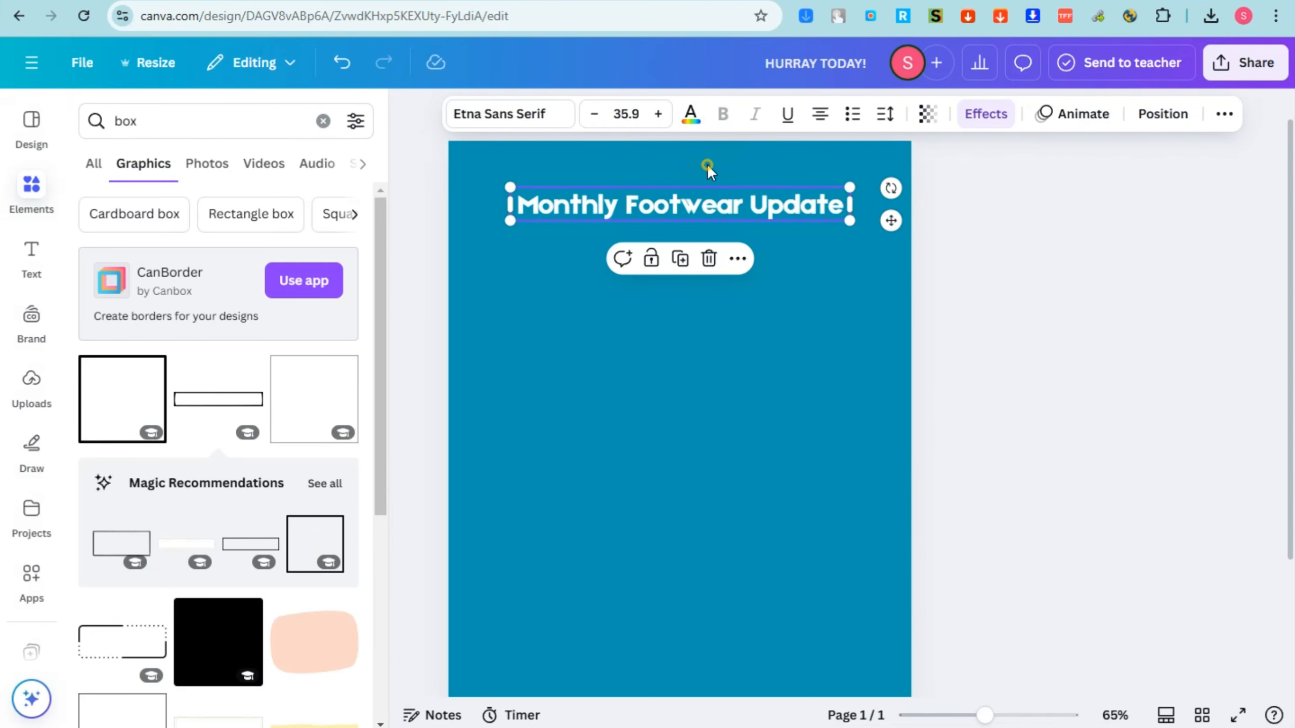
# Search the elements for "sqaure" and browse the graphics.
pyautogui.click(707, 164)
pyautogui.click(148, 127)
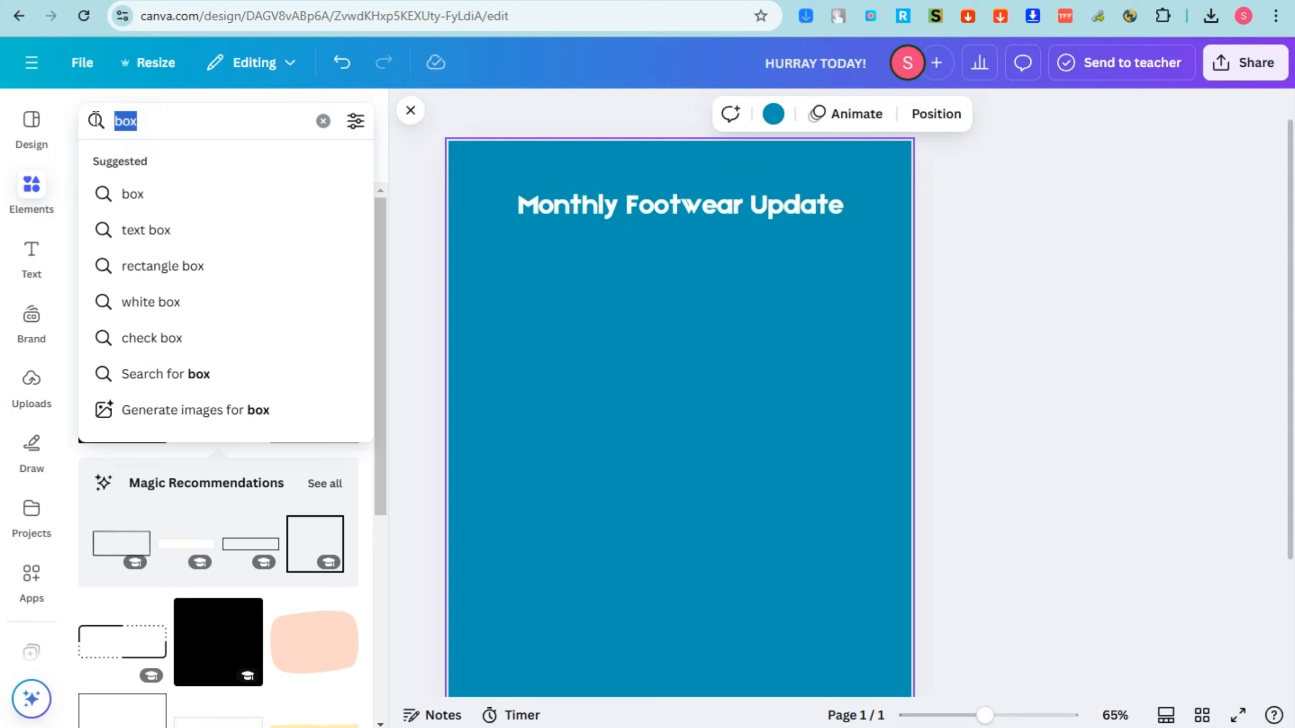
pyautogui.write('sqaure')
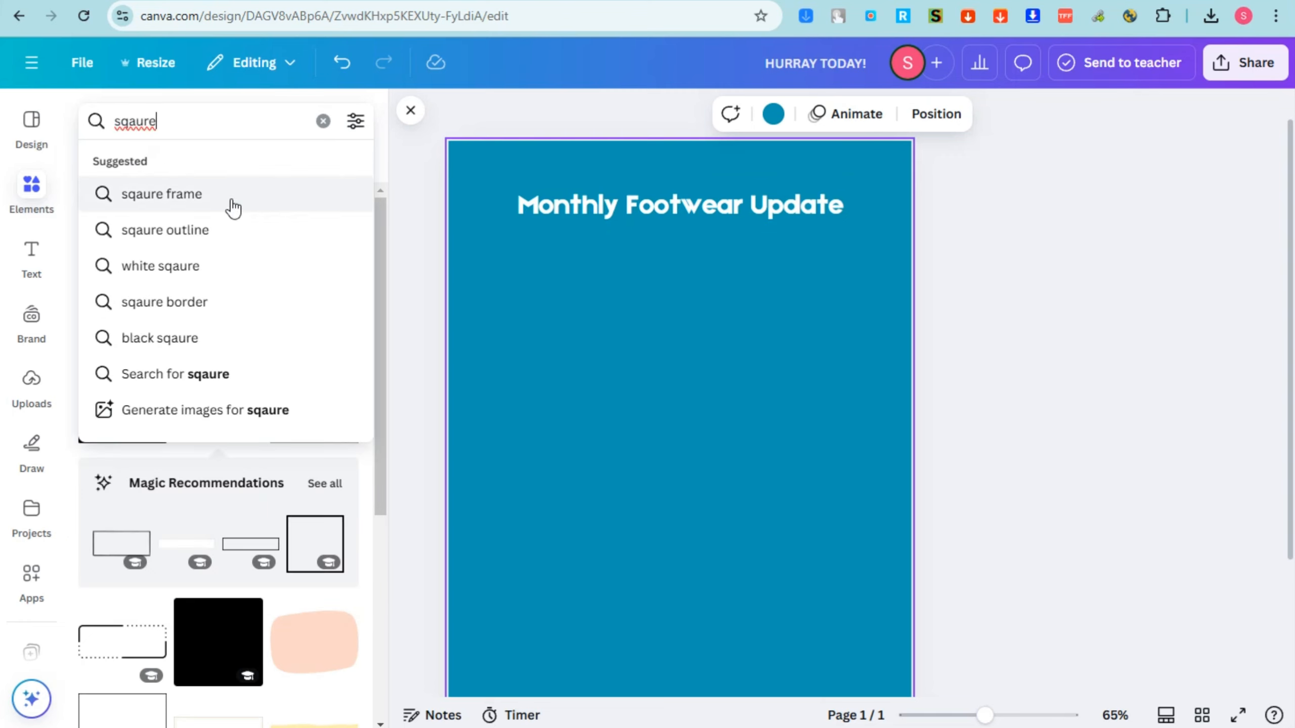
pyautogui.press('Return')
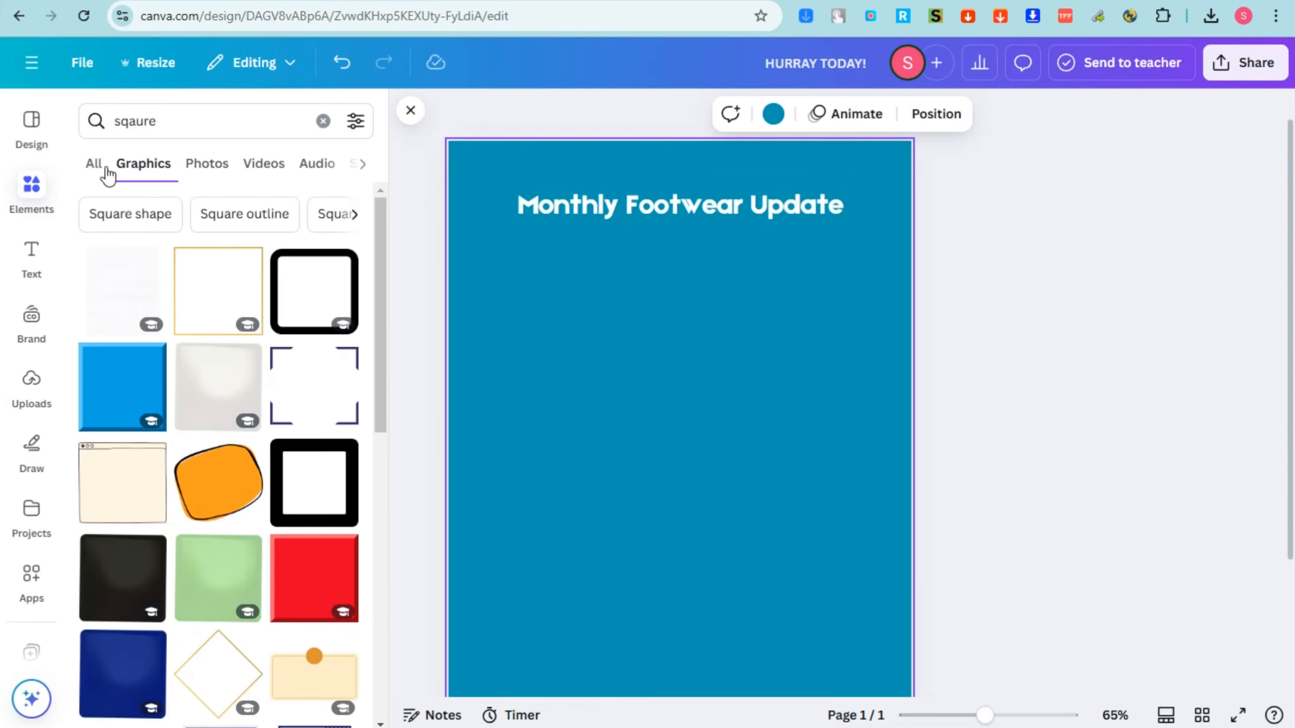
pyautogui.scroll(-5, 260, 462)
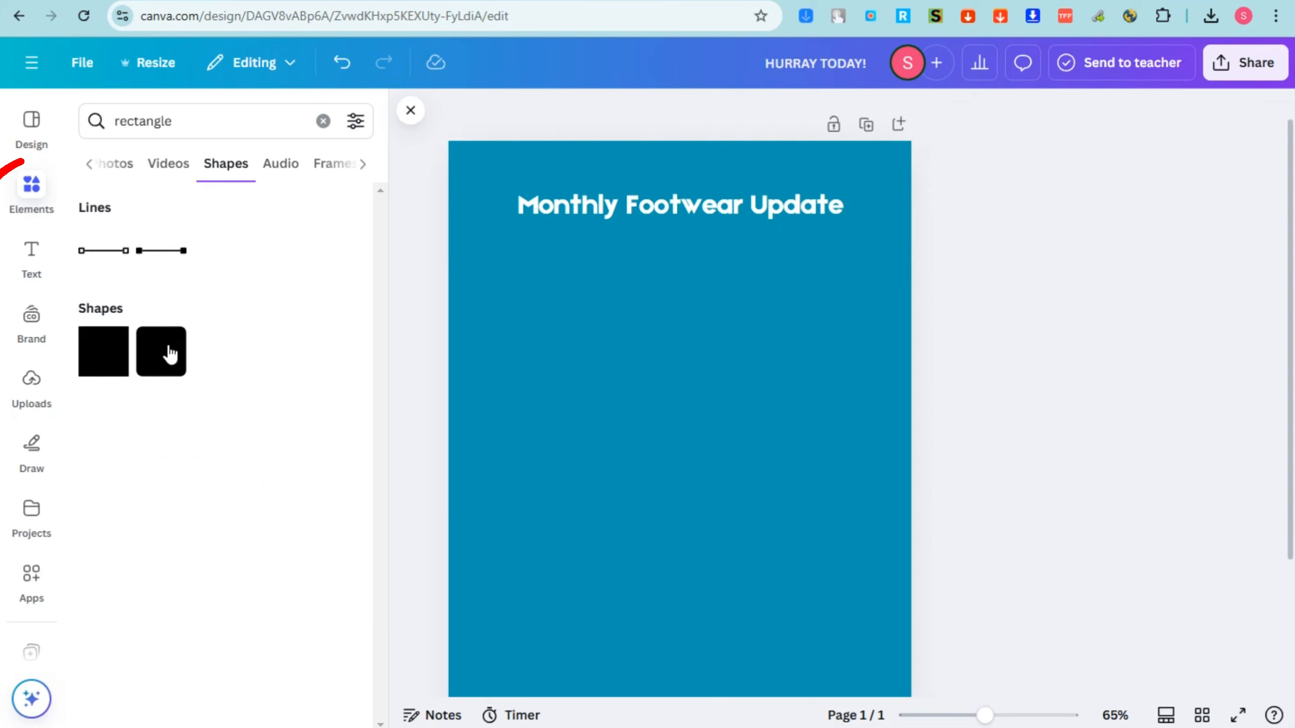
# Add a rounded rectangle shape in the page's upper-right corner and color the upper-left pill gray.
pyautogui.click(156, 376)
pyautogui.moveTo(678, 397)
pyautogui.mouseDown()
pyautogui.moveTo(679, 509)
pyautogui.moveTo(601, 309)
pyautogui.moveTo(575, 162)
pyautogui.moveTo(558, 170)
pyautogui.moveTo(812, 159)
pyautogui.moveTo(866, 170)
pyautogui.mouseUp()
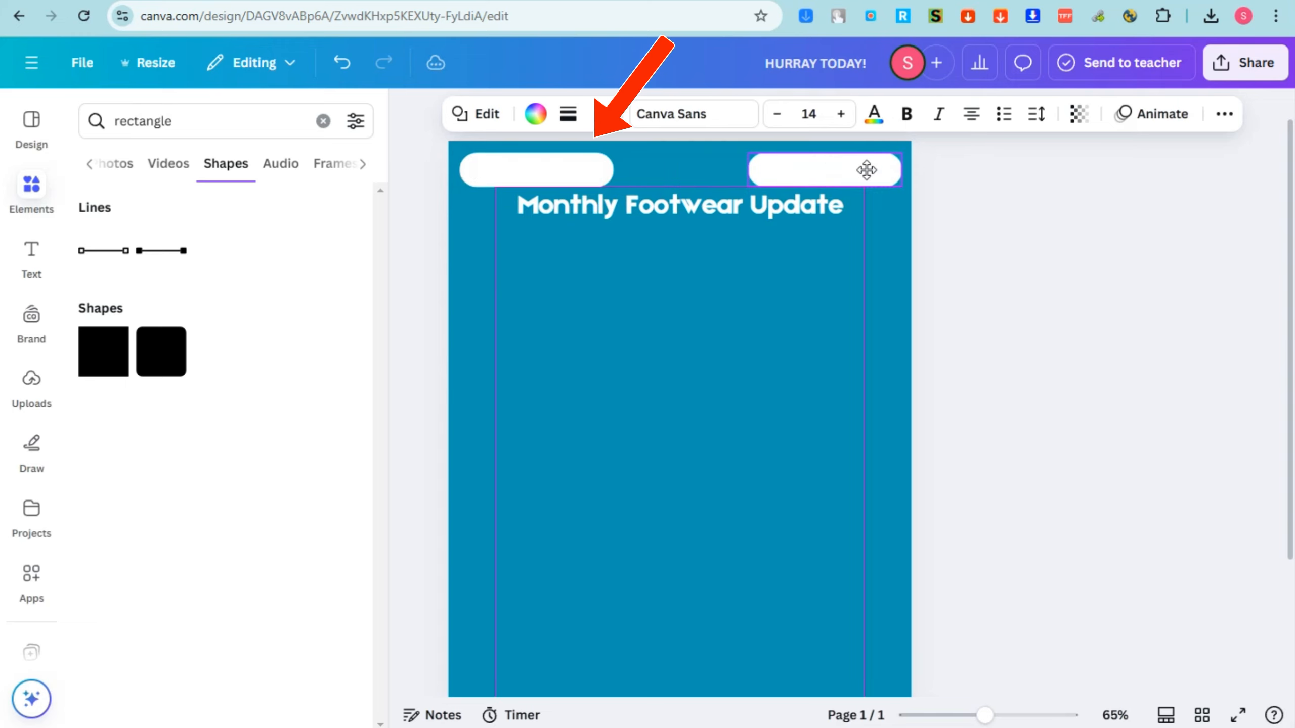
pyautogui.click(564, 173)
pyautogui.click(534, 115)
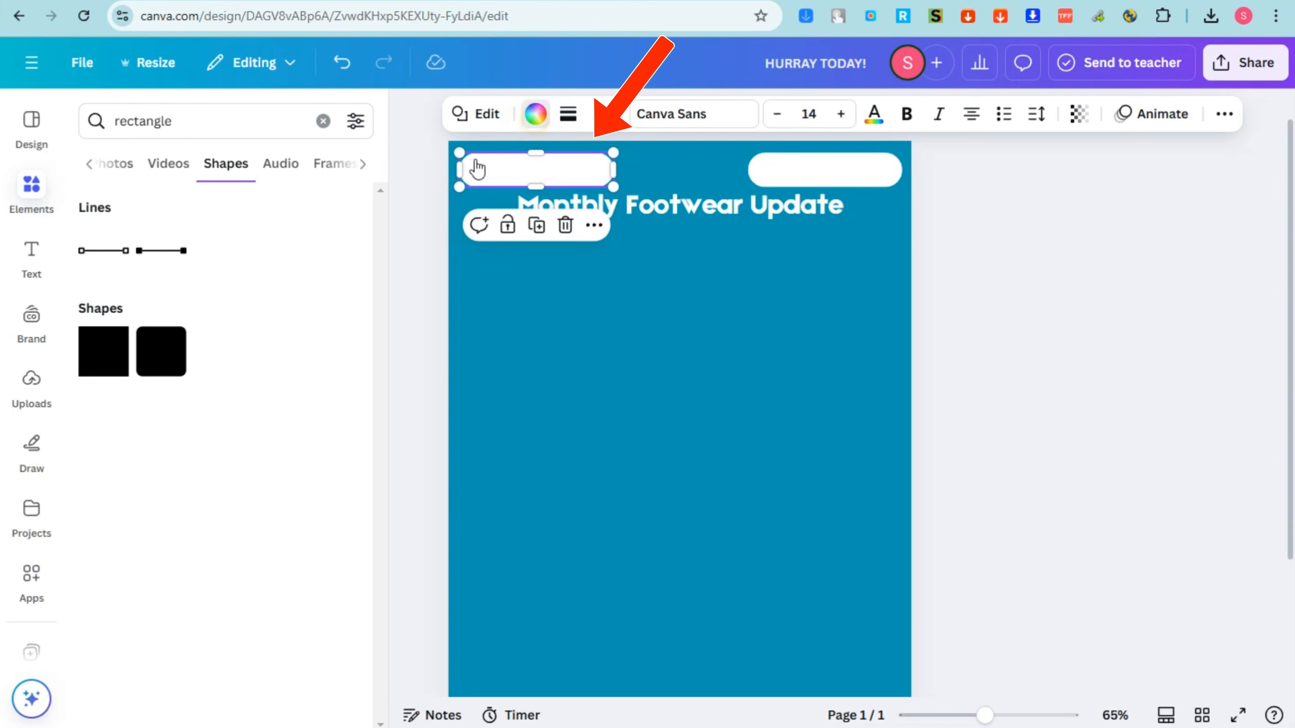
pyautogui.click(242, 451)
# Try purple, red and green fills on the page's upper-right pill and settle on light turquoise.
pyautogui.click(855, 174)
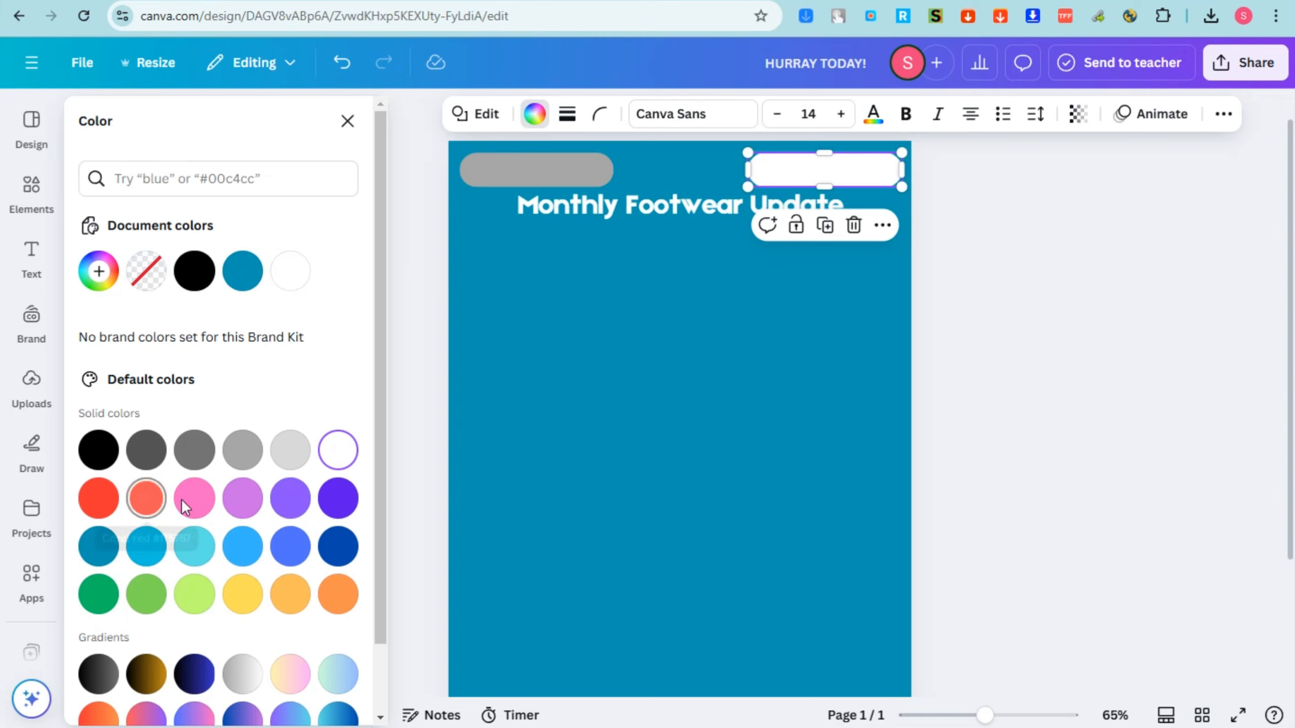
pyautogui.click(343, 502)
pyautogui.click(112, 504)
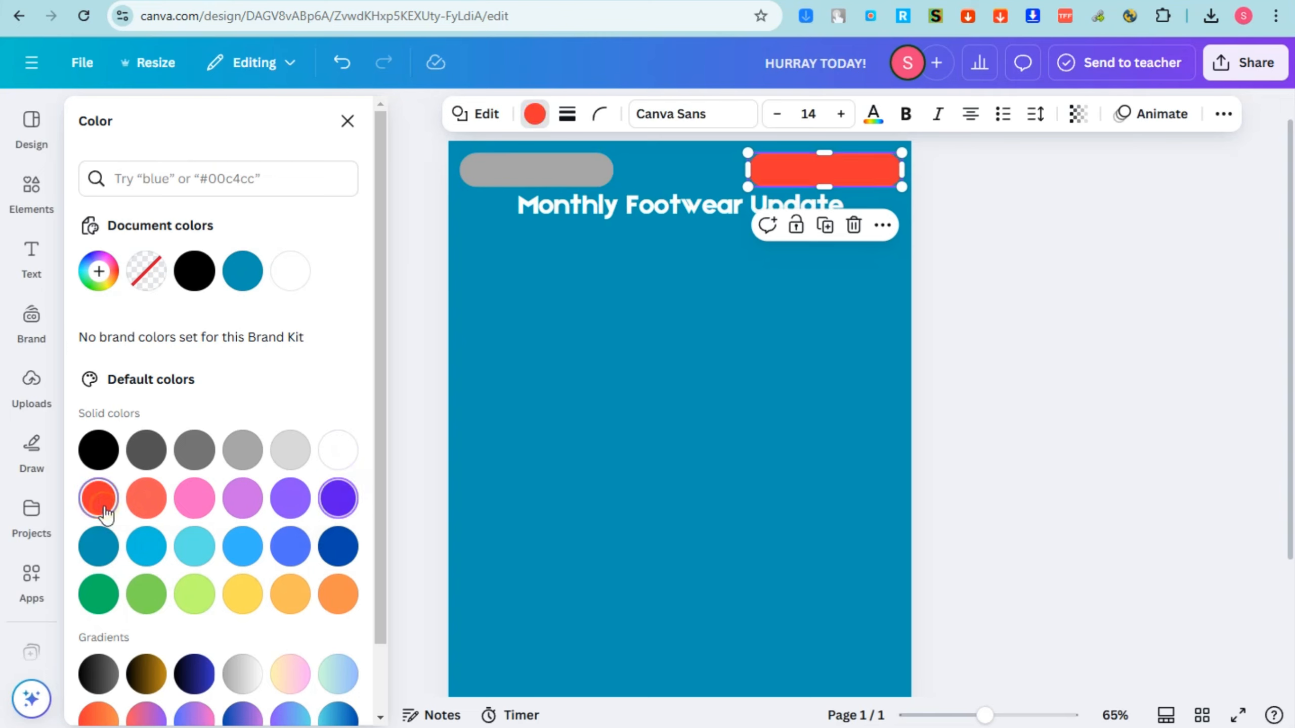
pyautogui.click(196, 594)
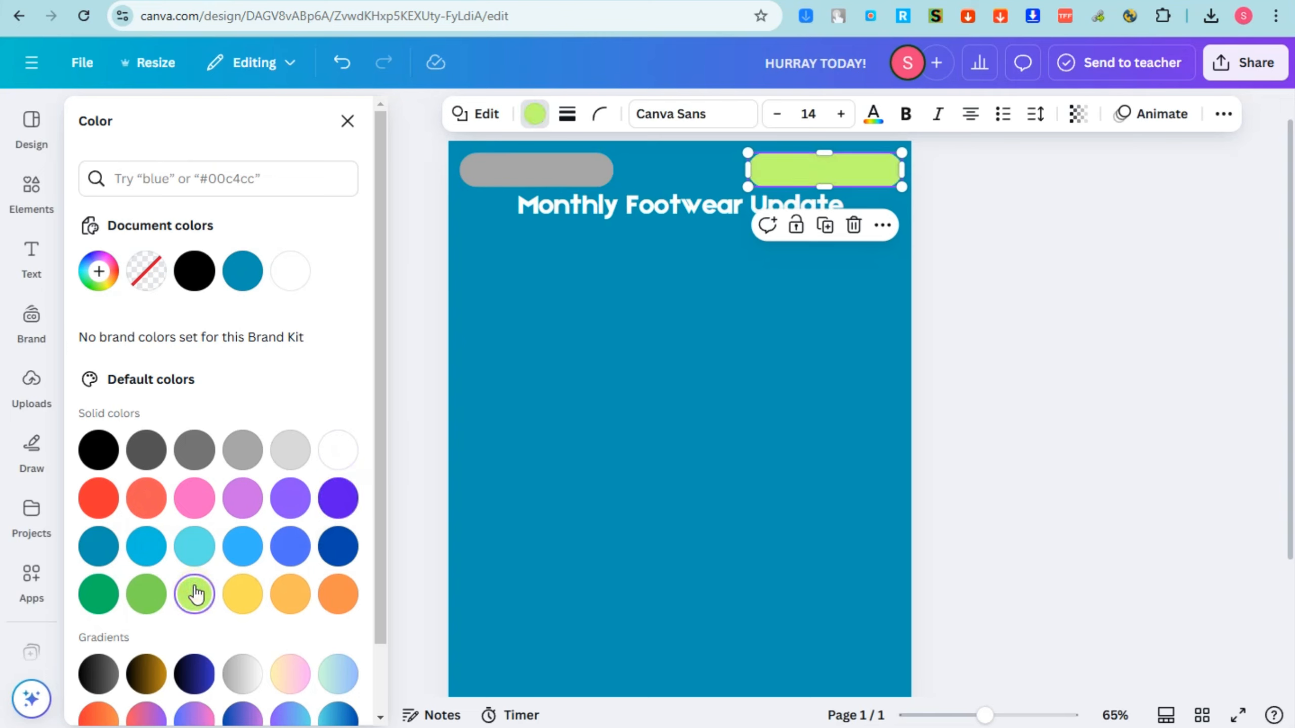
pyautogui.click(158, 600)
pyautogui.click(195, 555)
pyautogui.click(539, 161)
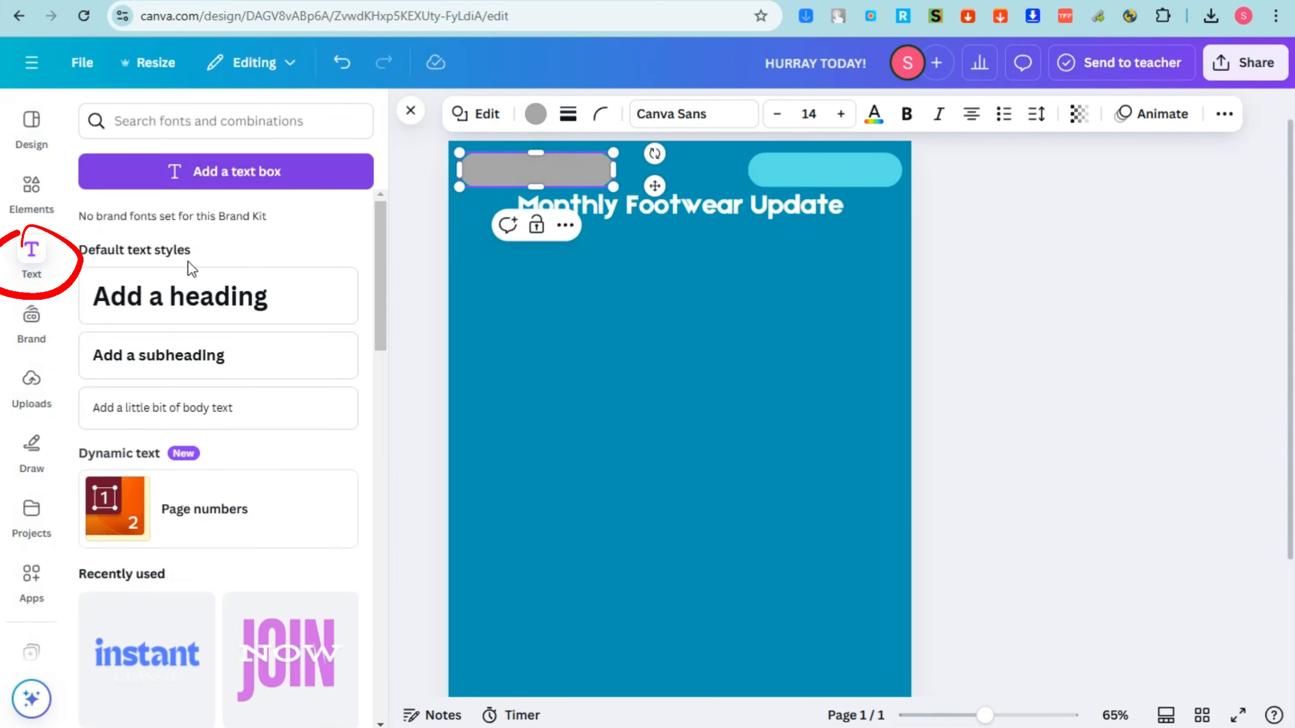
pyautogui.click(185, 295)
pyautogui.hotkey('ctrl', 'z')
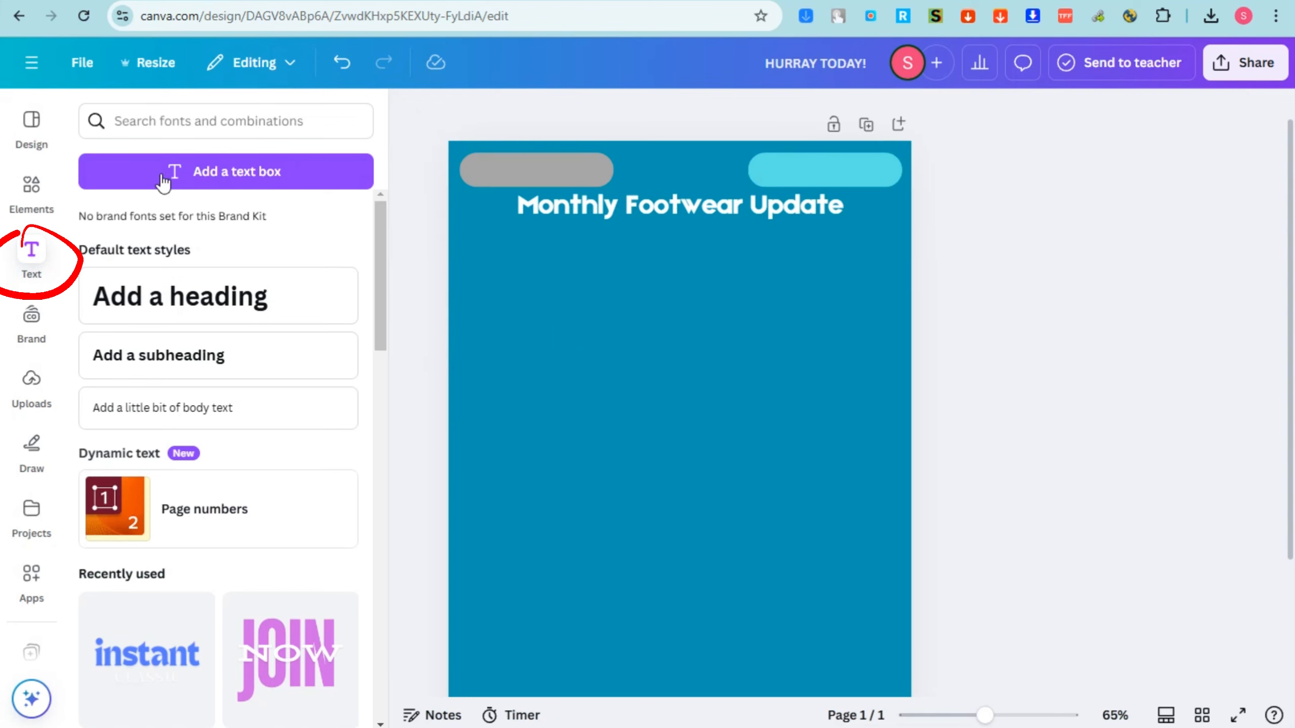
# Add bold "ALEXA INC" text at size 24.9 on the gray pill and place a duplicate on the turquoise pill.
pyautogui.click(177, 174)
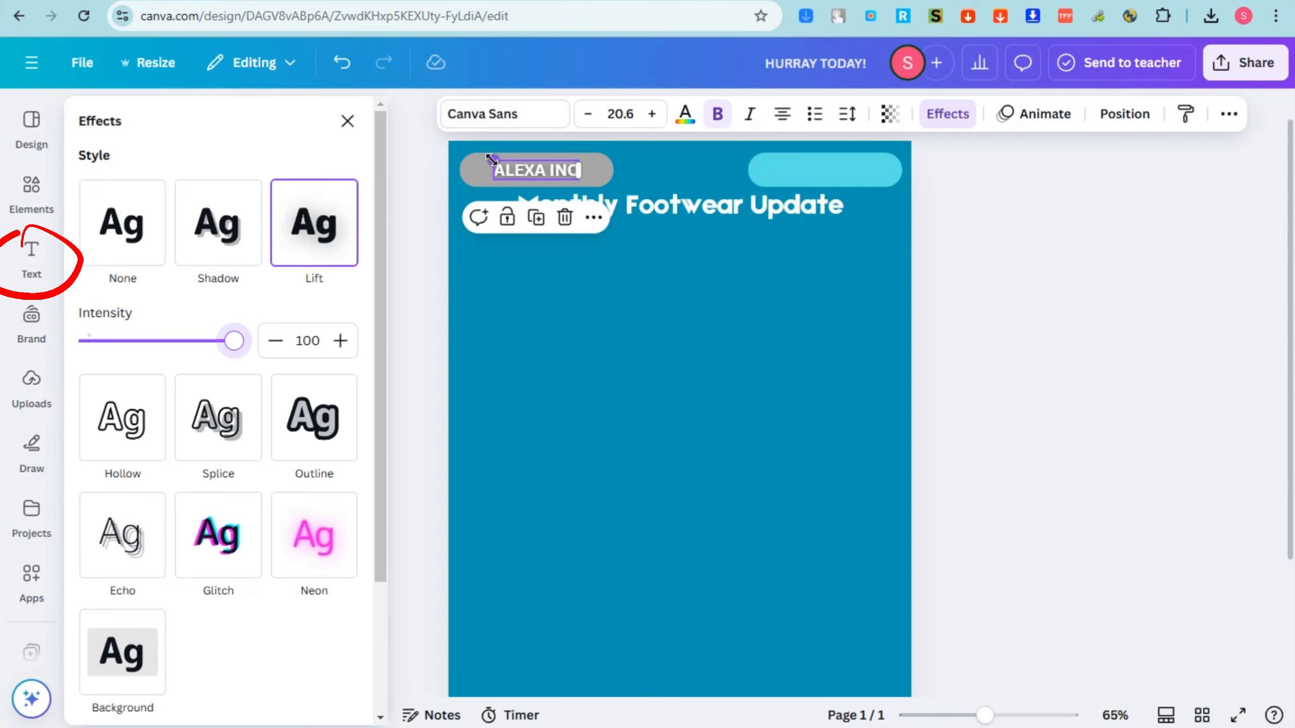
pyautogui.moveTo(491, 160); pyautogui.dragTo(476, 156)
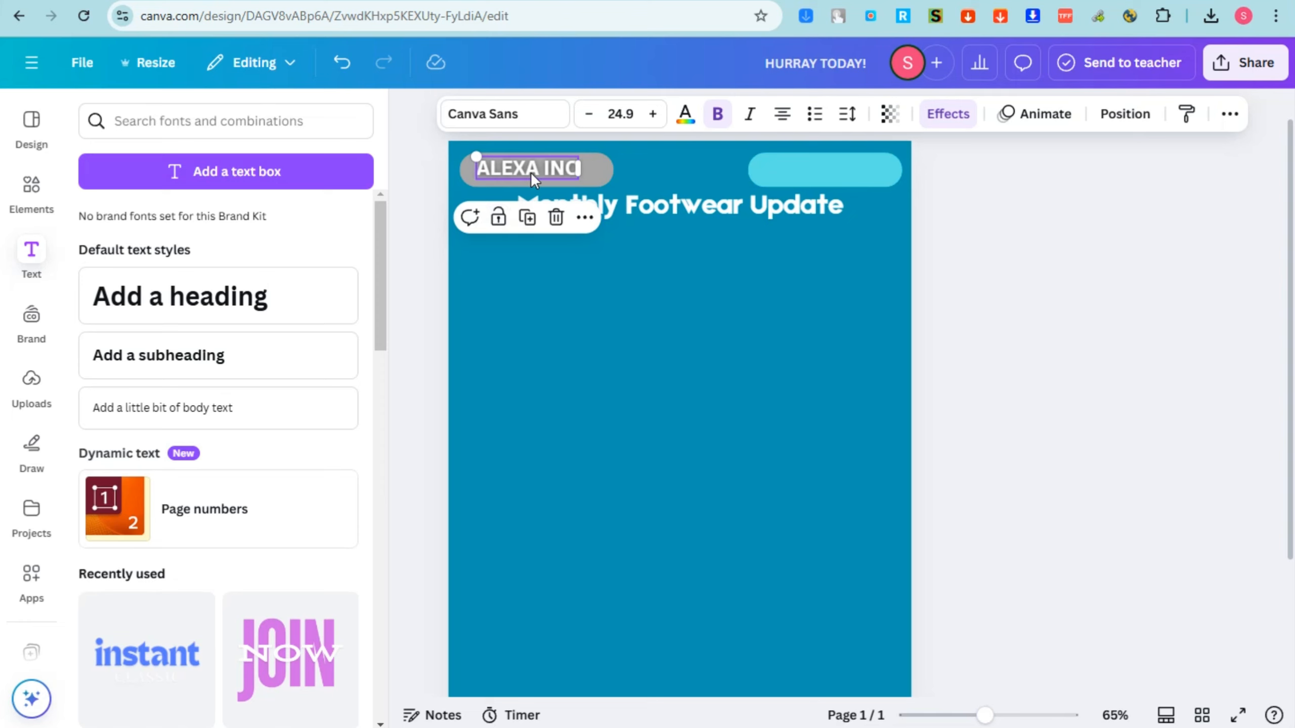
pyautogui.hotkey('ctrl', 'd')
pyautogui.moveTo(542, 179); pyautogui.dragTo(826, 172)
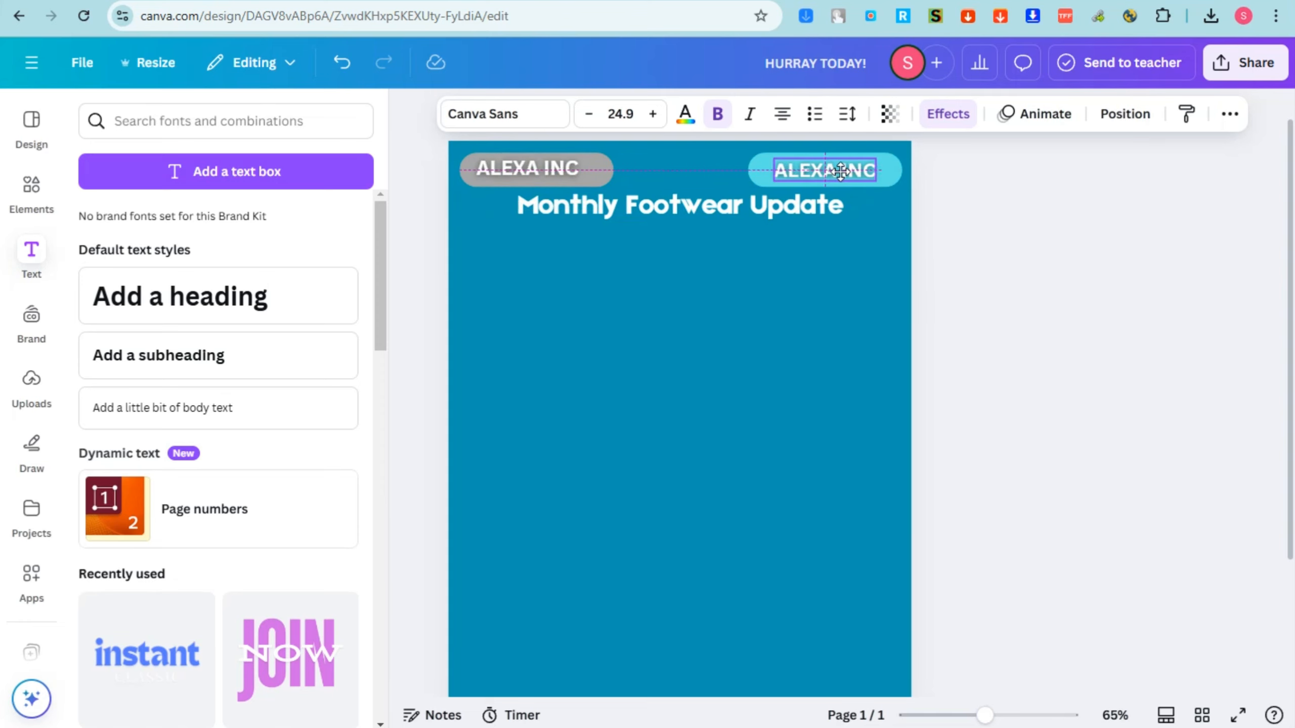
# Replace the duplicated text on the turquoise pill with "NOv. 09".
pyautogui.doubleClick(842, 171)
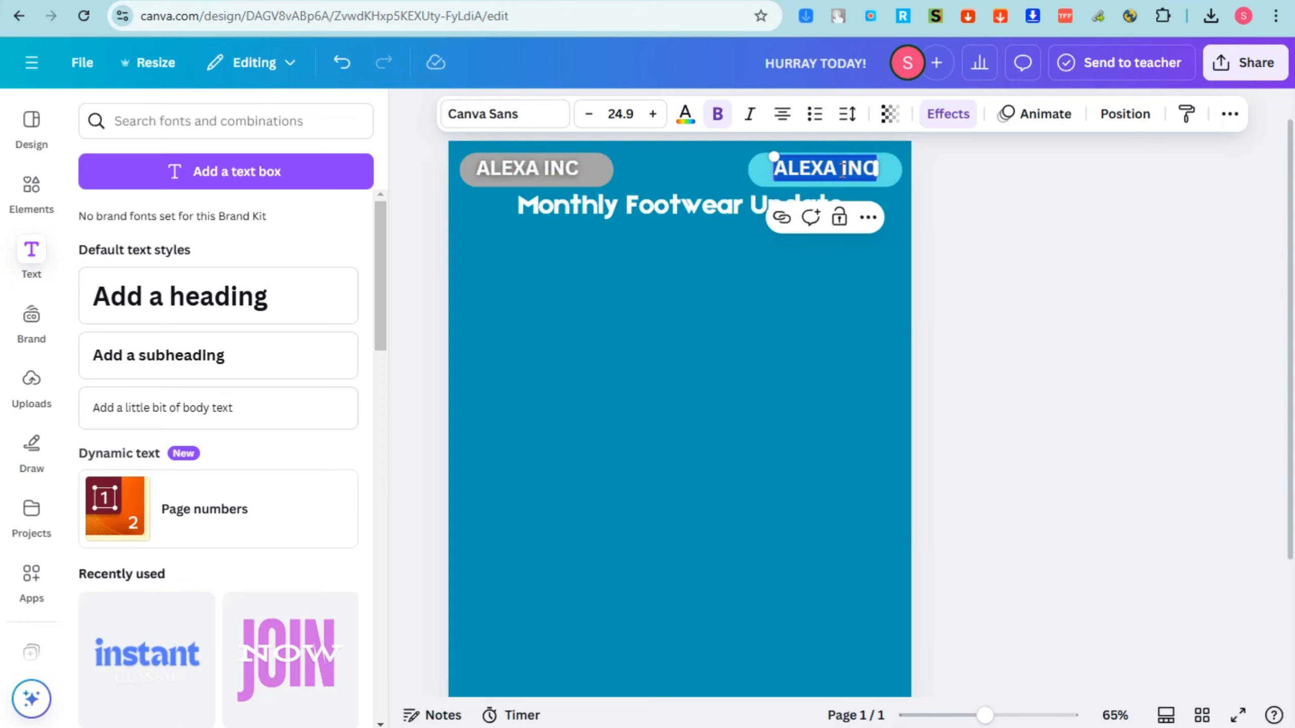
pyautogui.write('nc')
pyautogui.press('BackSpace')
pyautogui.press('BackSpace')
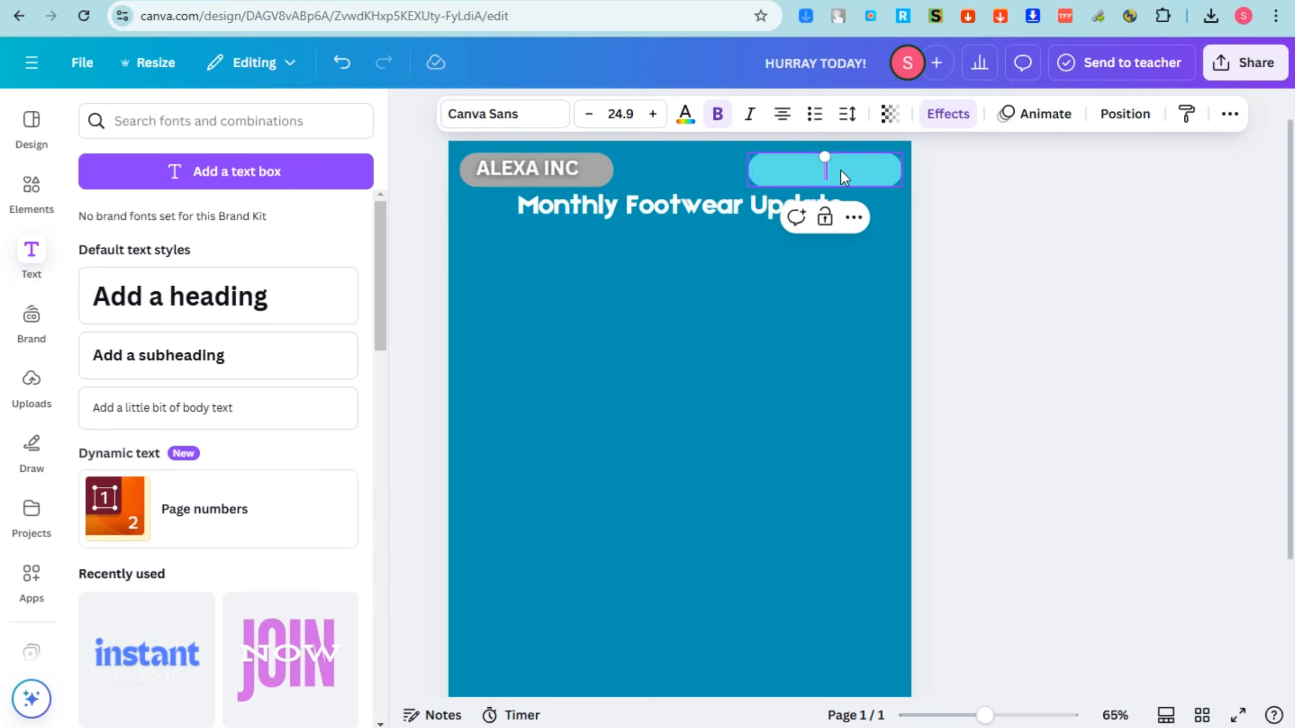
pyautogui.write('NCv. ')
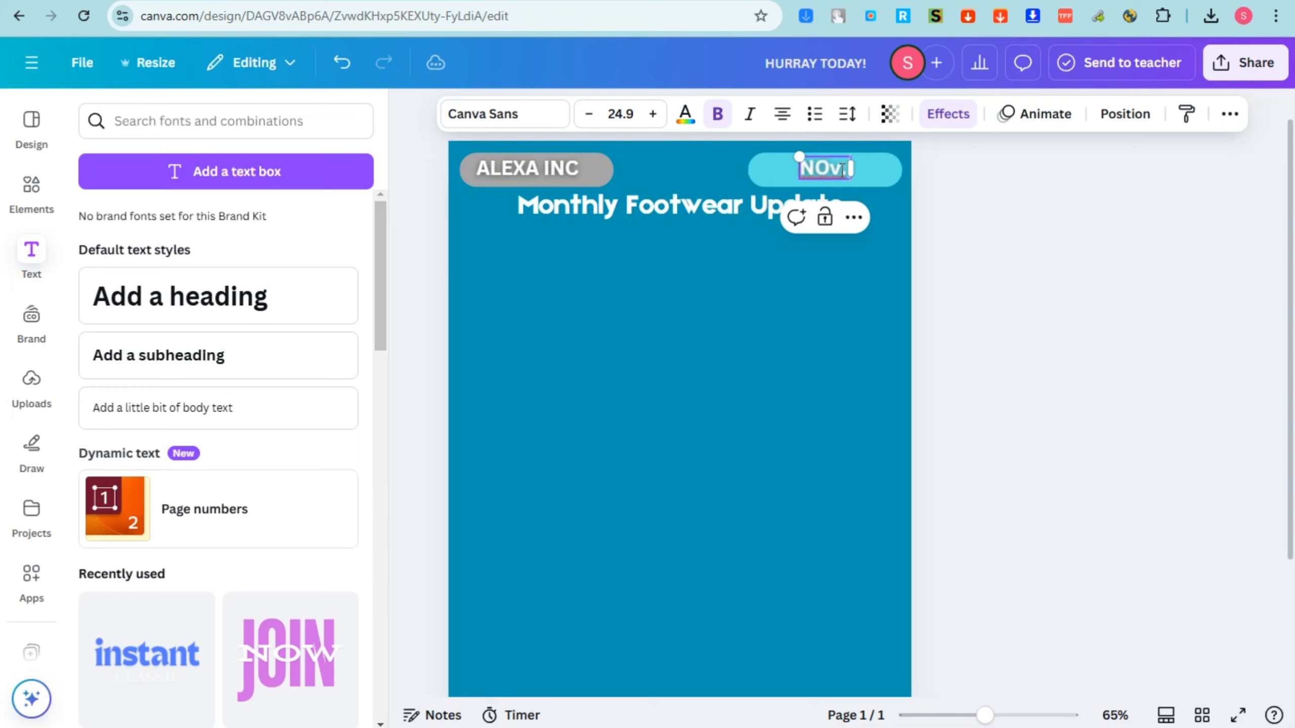
pyautogui.write('09')
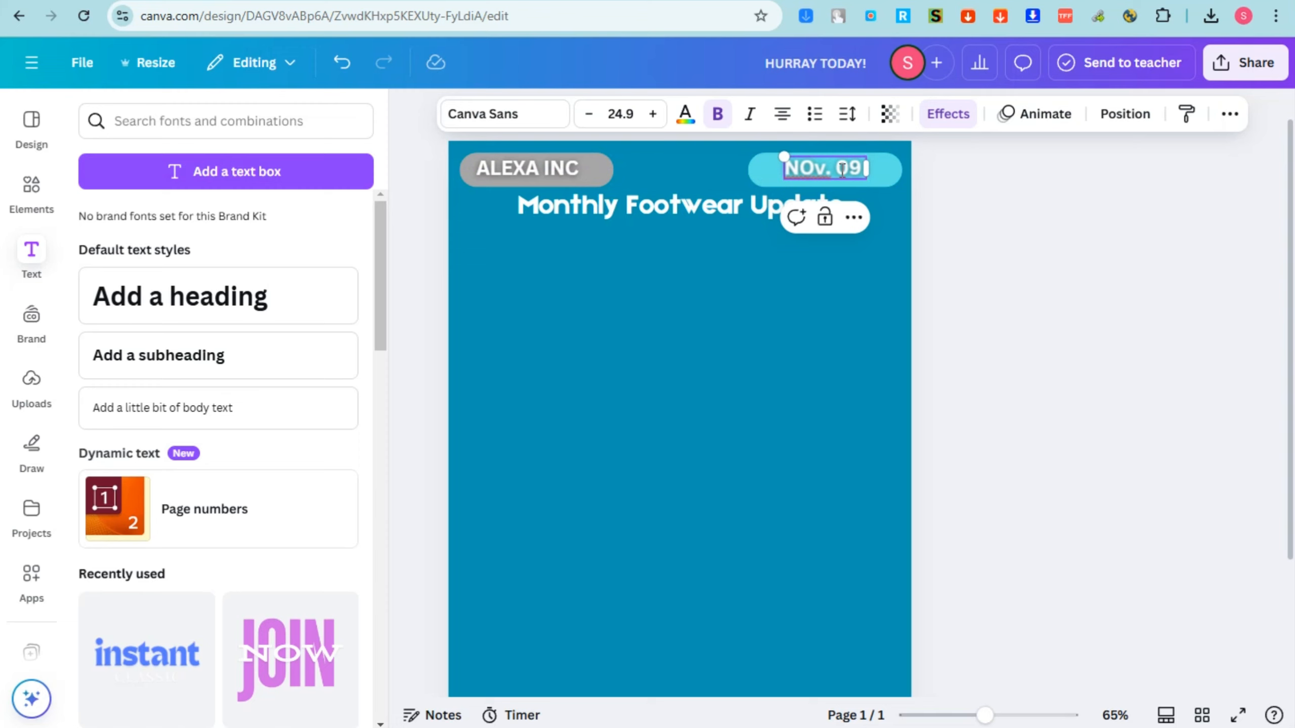
pyautogui.write(' 24')
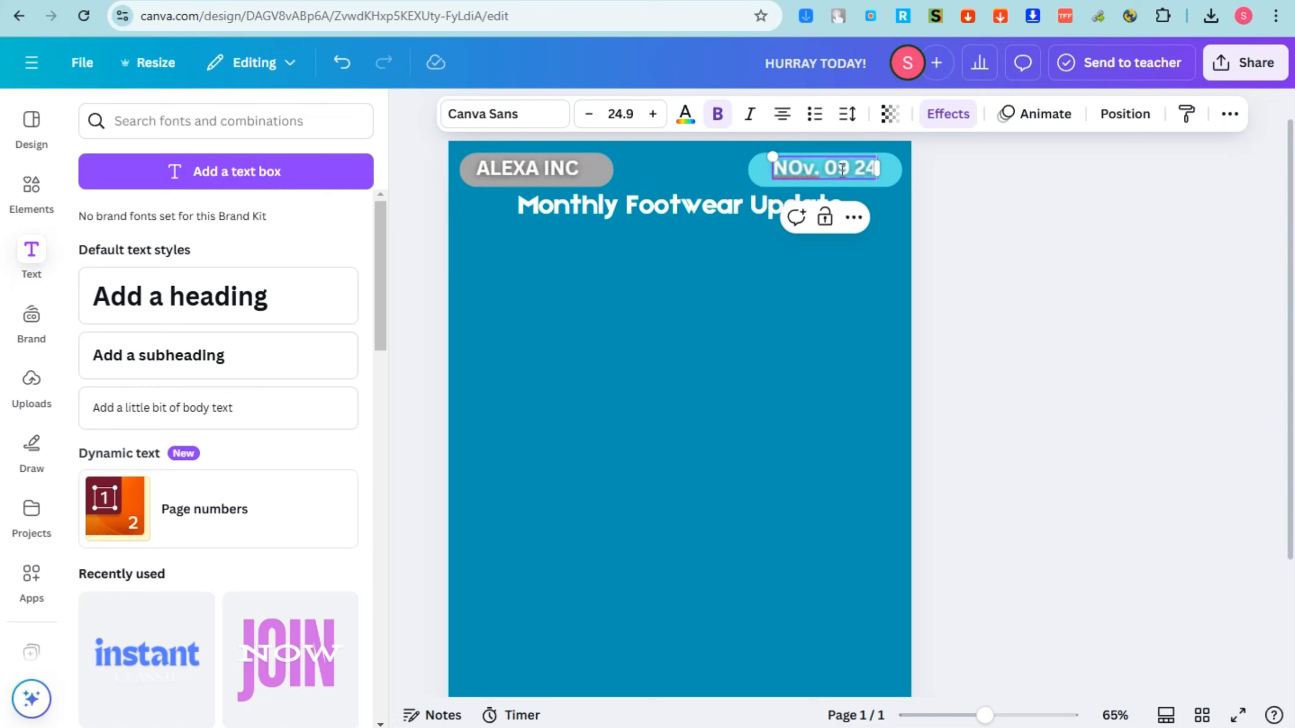
# Complete the date label on the page's upper-right pill so it reads "Nov. 09 24".
pyautogui.click(806, 168)
pyautogui.press('BackSpace')
pyautogui.write('ov.')
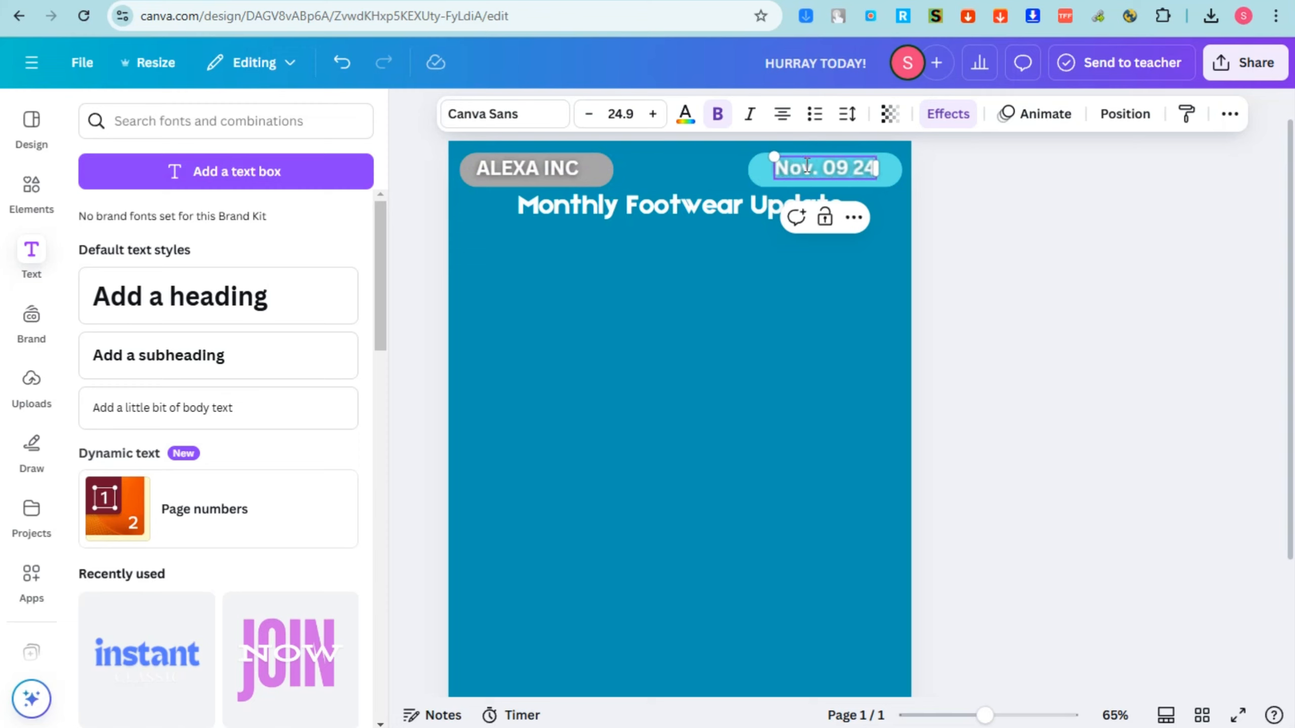
pyautogui.click(806, 289)
# Change the text color of the "Nov. 09 24" date label to black.
pyautogui.click(812, 166)
pyautogui.click(694, 121)
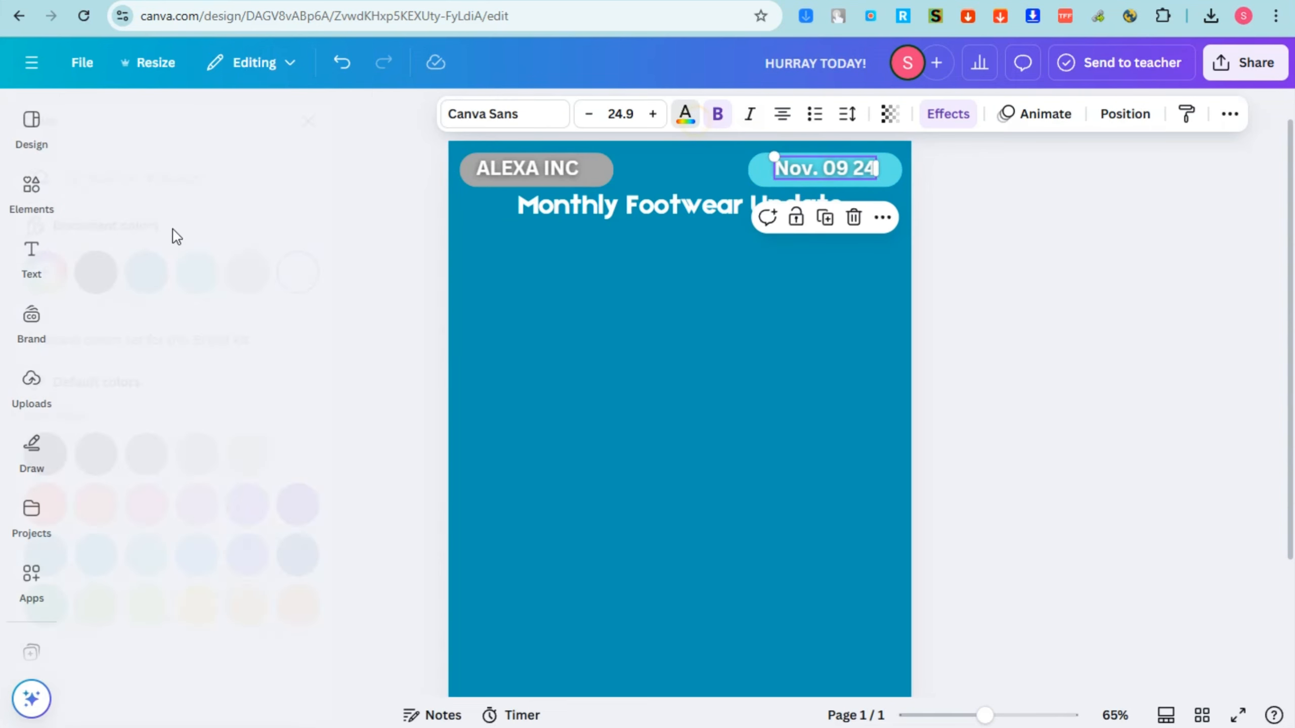
pyautogui.click(150, 272)
pyautogui.click(686, 113)
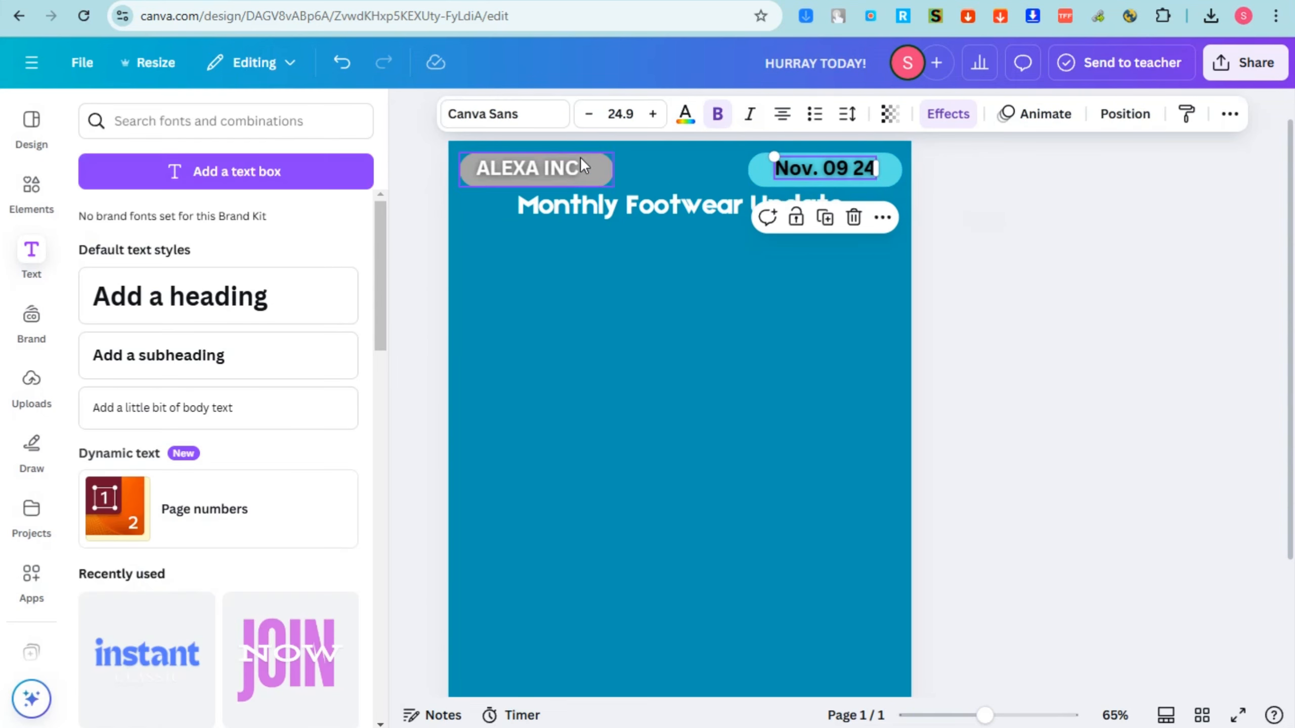
pyautogui.click(684, 240)
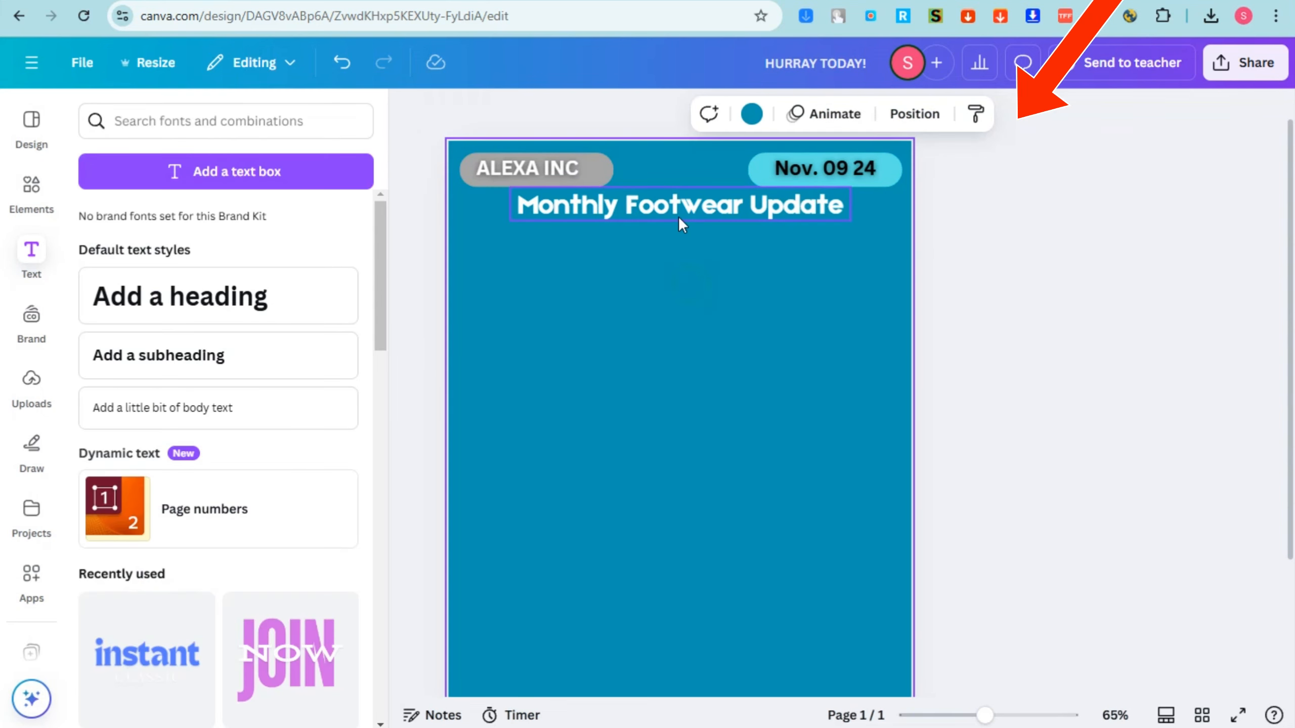
# Recolor the gray pill behind "ALEXA INC" to the light turquoise from the document colors.
pyautogui.click(601, 174)
pyautogui.click(534, 114)
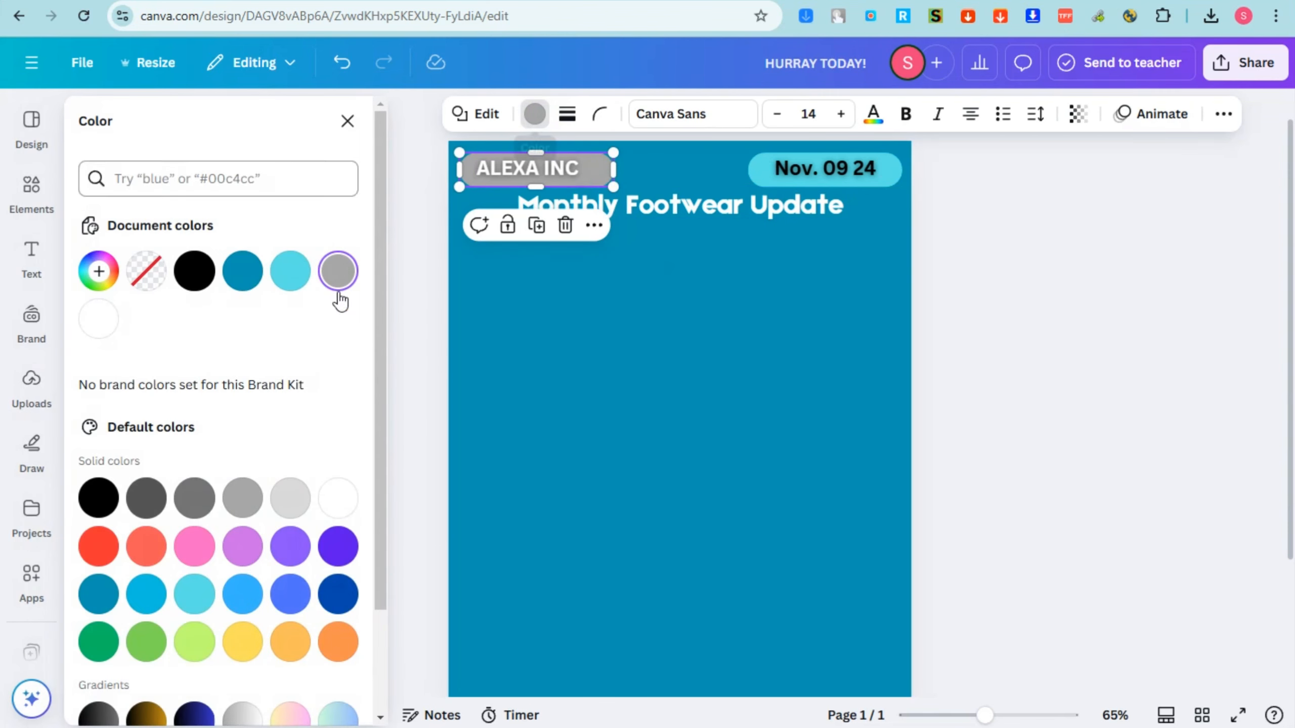
pyautogui.click(289, 271)
# Select the whole "ALEXA INC" text and change its color to black.
pyautogui.doubleClick(538, 168)
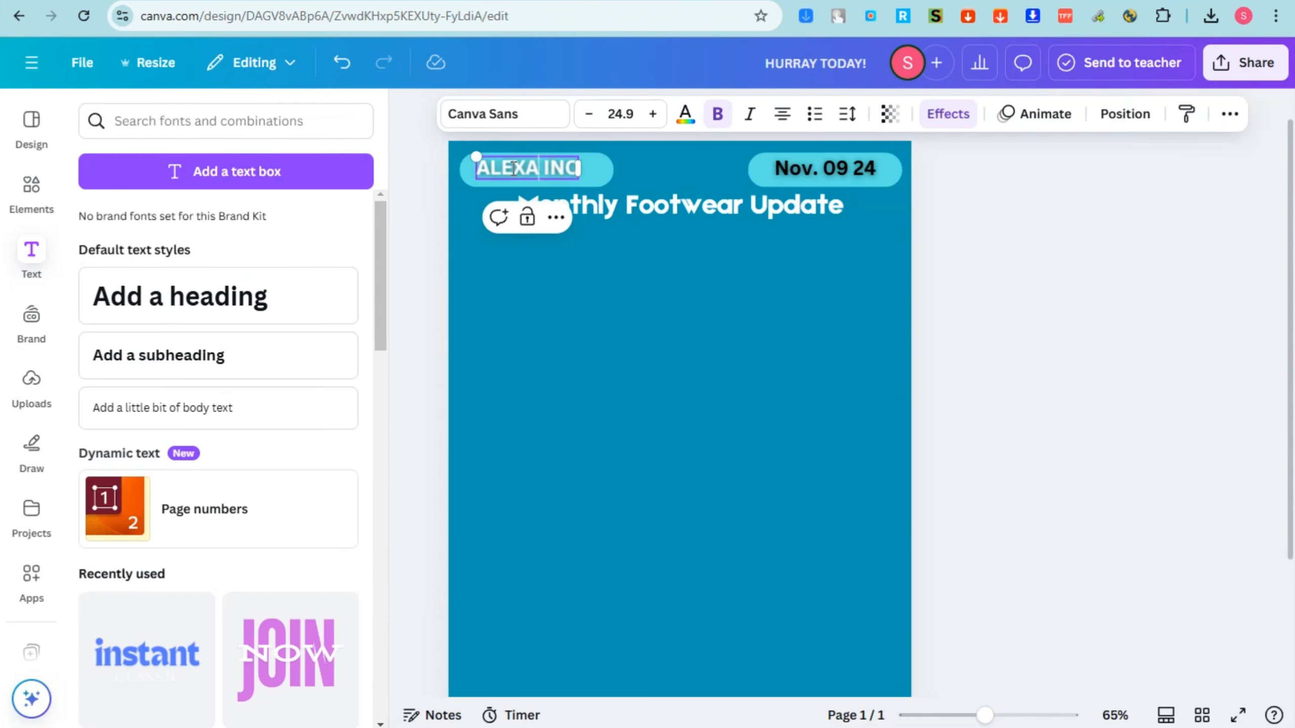
pyautogui.moveTo(475, 168); pyautogui.dragTo(554, 168)
pyautogui.hotkey('ctrl', 'z')
pyautogui.doubleClick(553, 168)
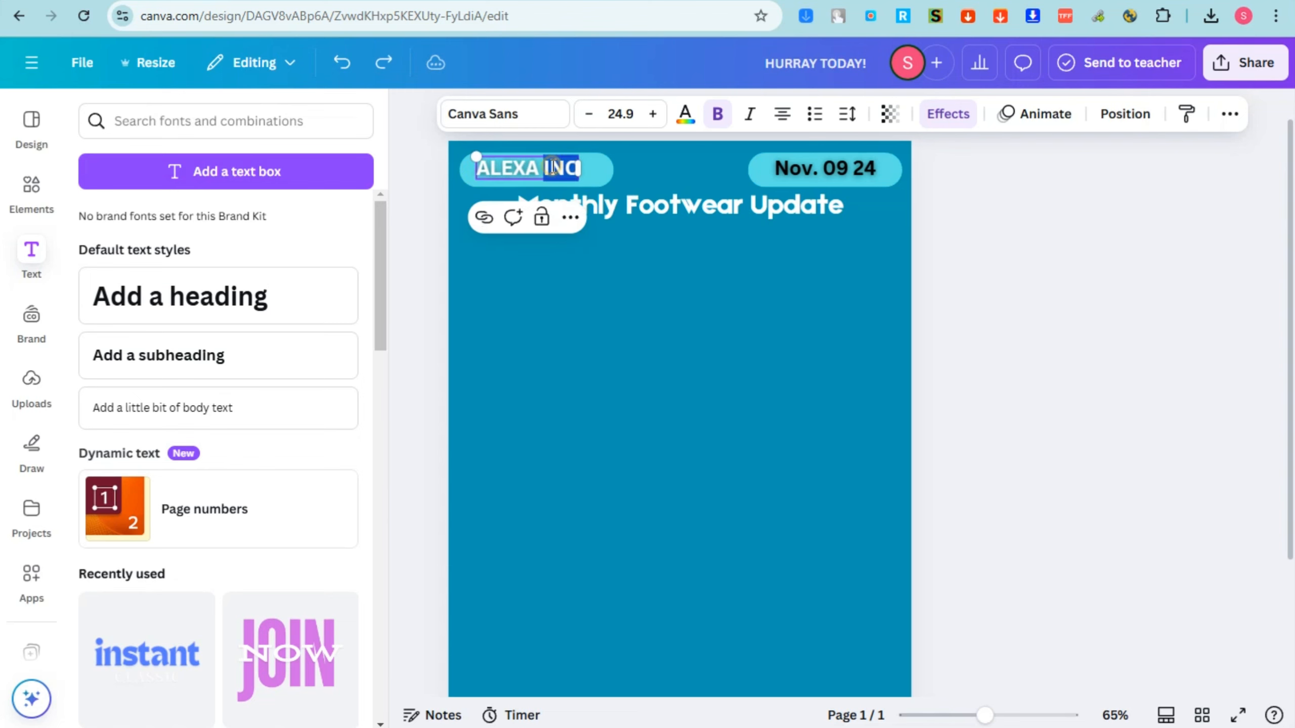
pyautogui.tripleClick(551, 168)
pyautogui.click(685, 113)
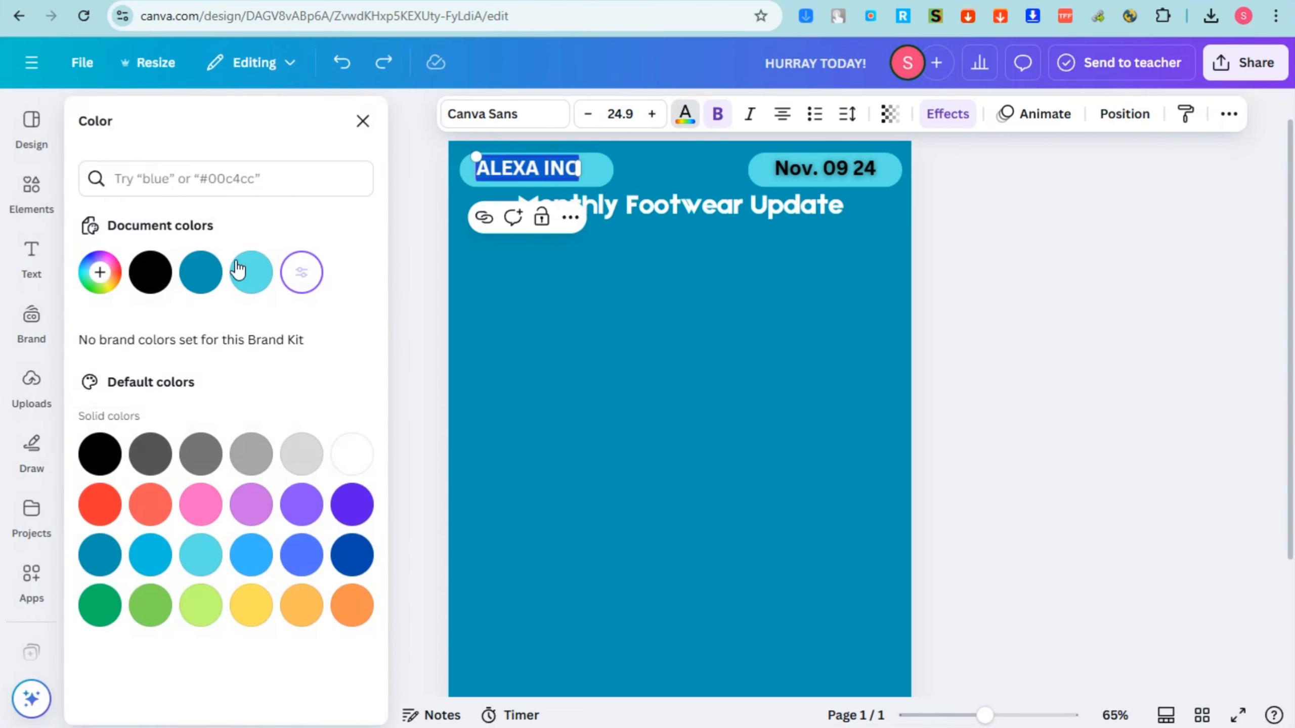
pyautogui.click(814, 327)
# Enlarge the "Monthly Footwear Update" heading to about size 40.2.
pyautogui.click(822, 210)
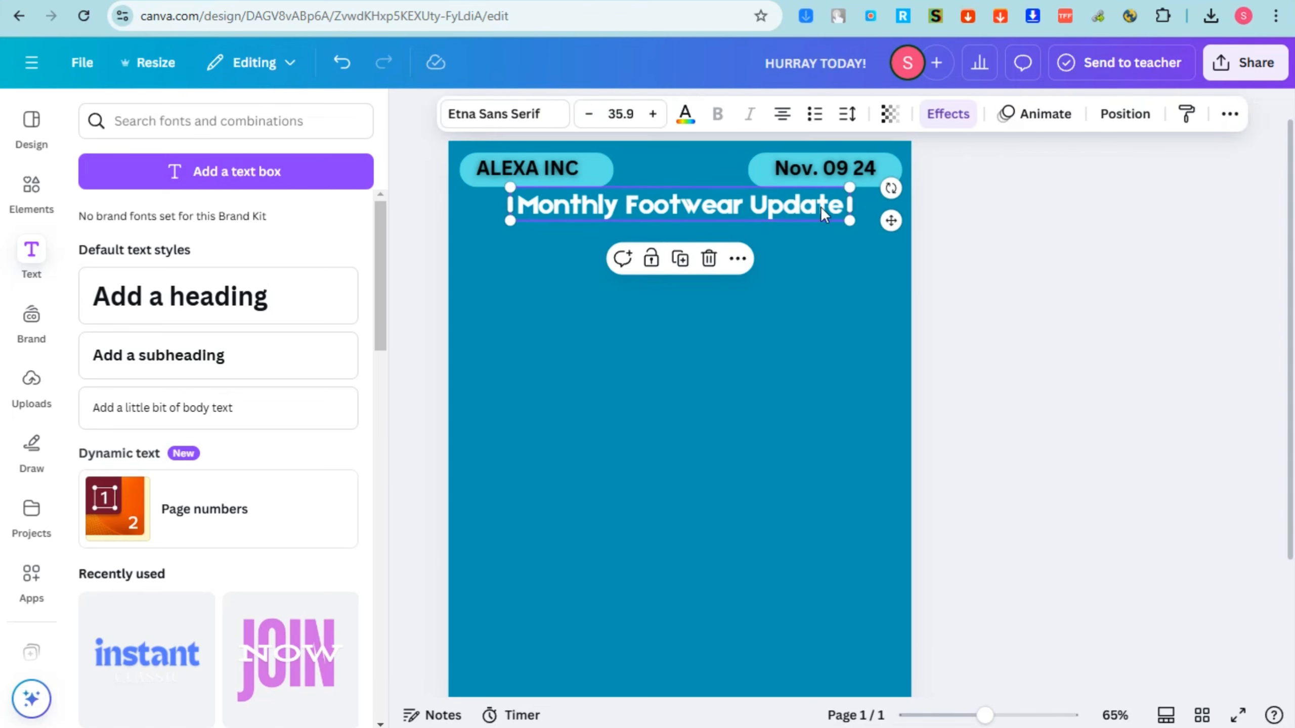
pyautogui.moveTo(848, 186); pyautogui.dragTo(809, 216)
# Try a gray page background and restore the blue one.
pyautogui.click(808, 323)
pyautogui.click(750, 113)
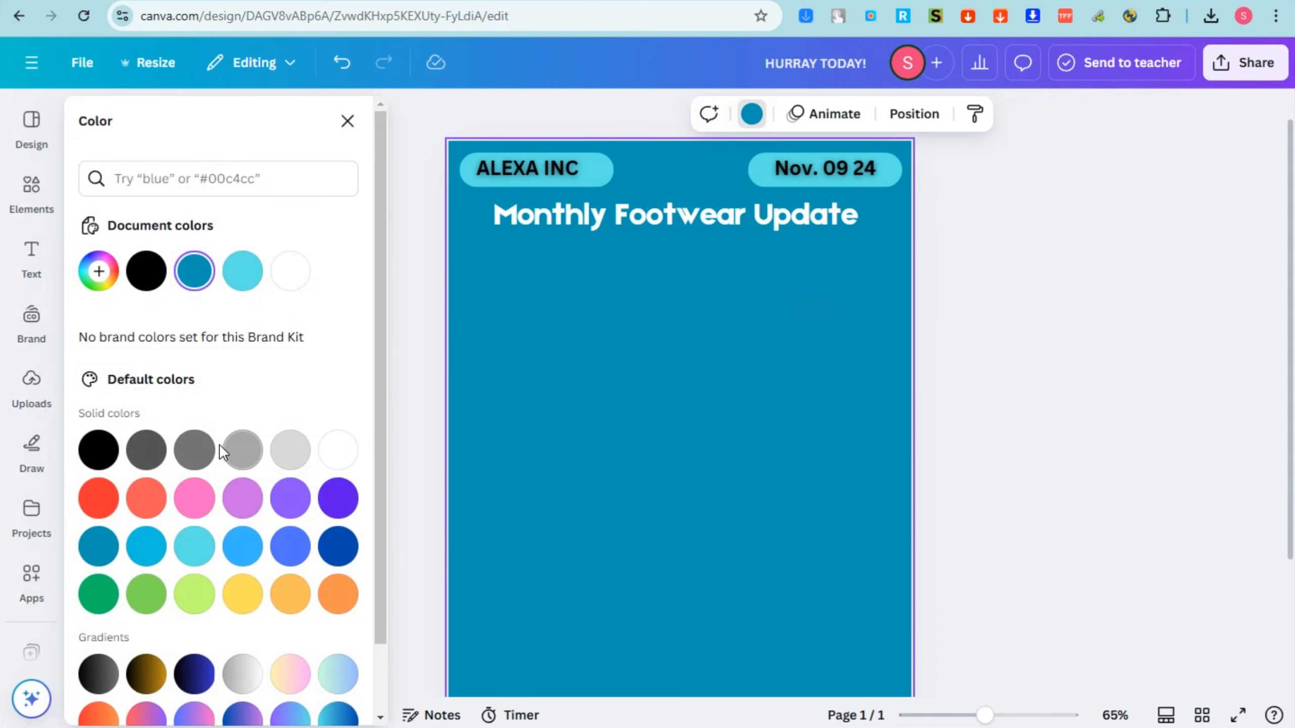
pyautogui.click(194, 270)
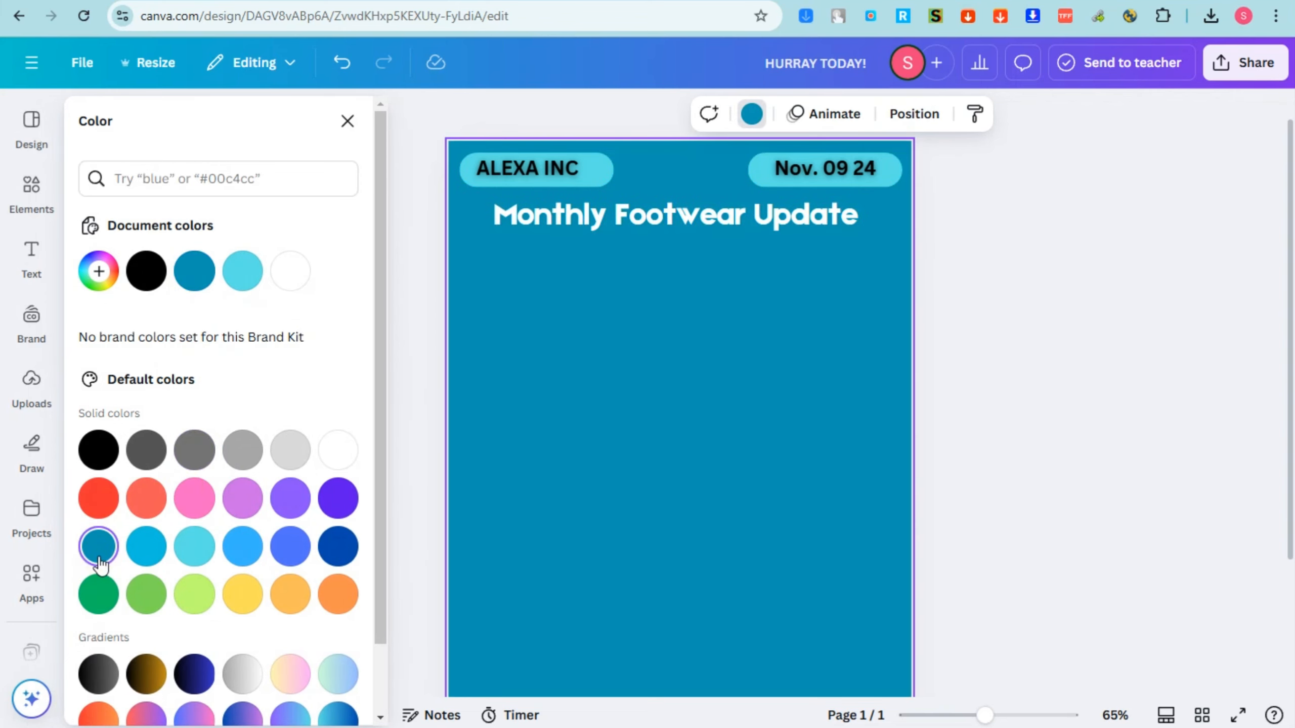
# Move the "Monthly Footwear Update" heading up to sit just beneath the two pills.
pyautogui.click(708, 214)
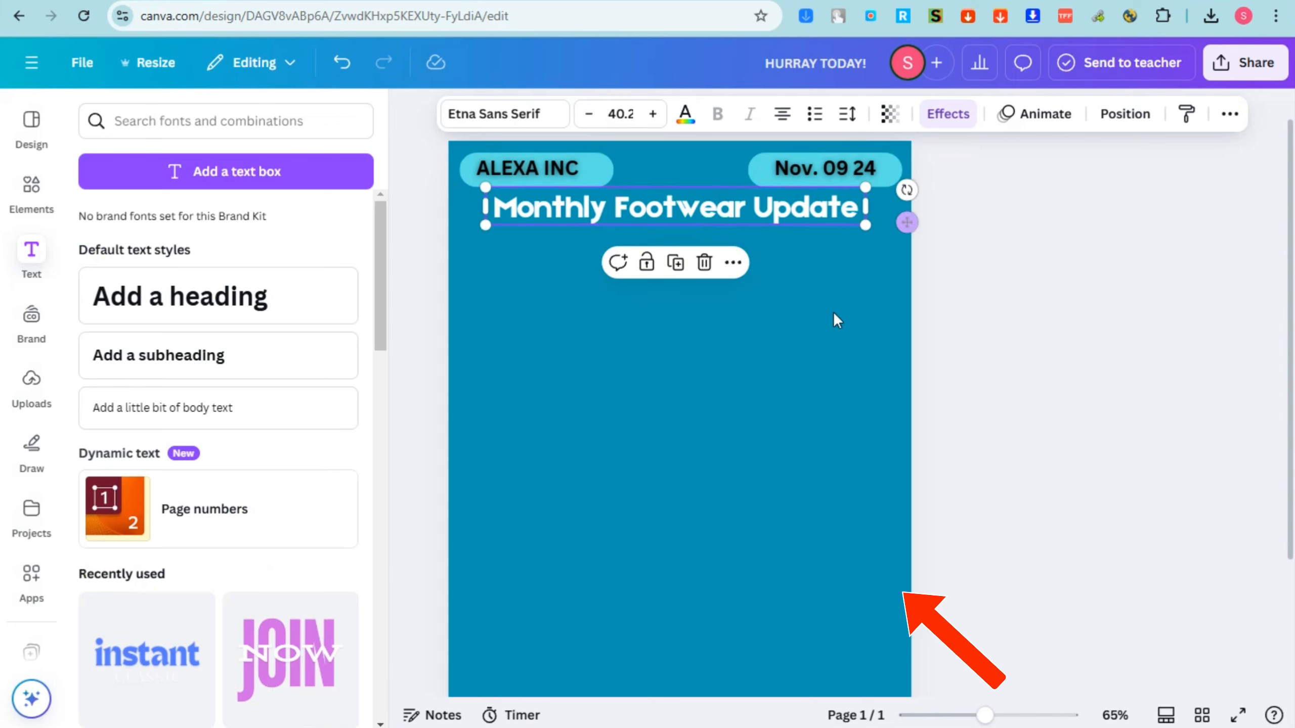
pyautogui.click(581, 329)
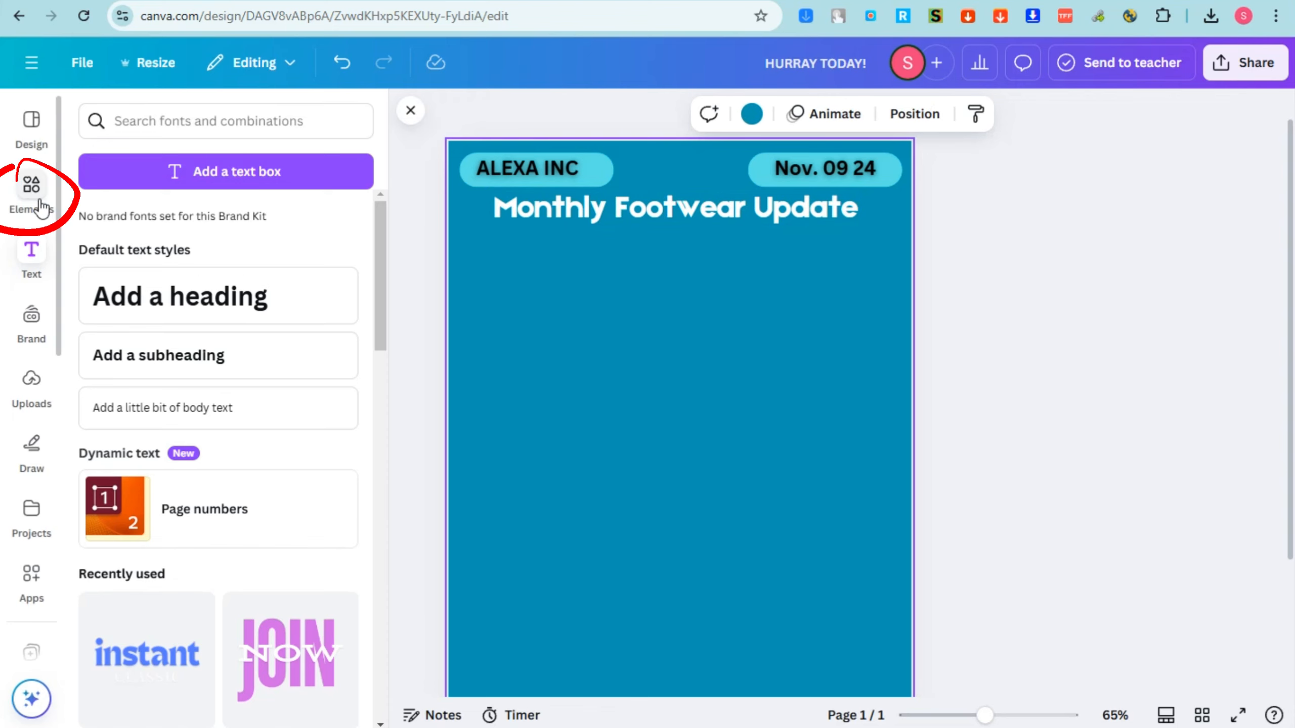
# Search the elements library for "frames" and display the picture frame results.
pyautogui.click(31, 189)
pyautogui.click(107, 117)
pyautogui.write('frames')
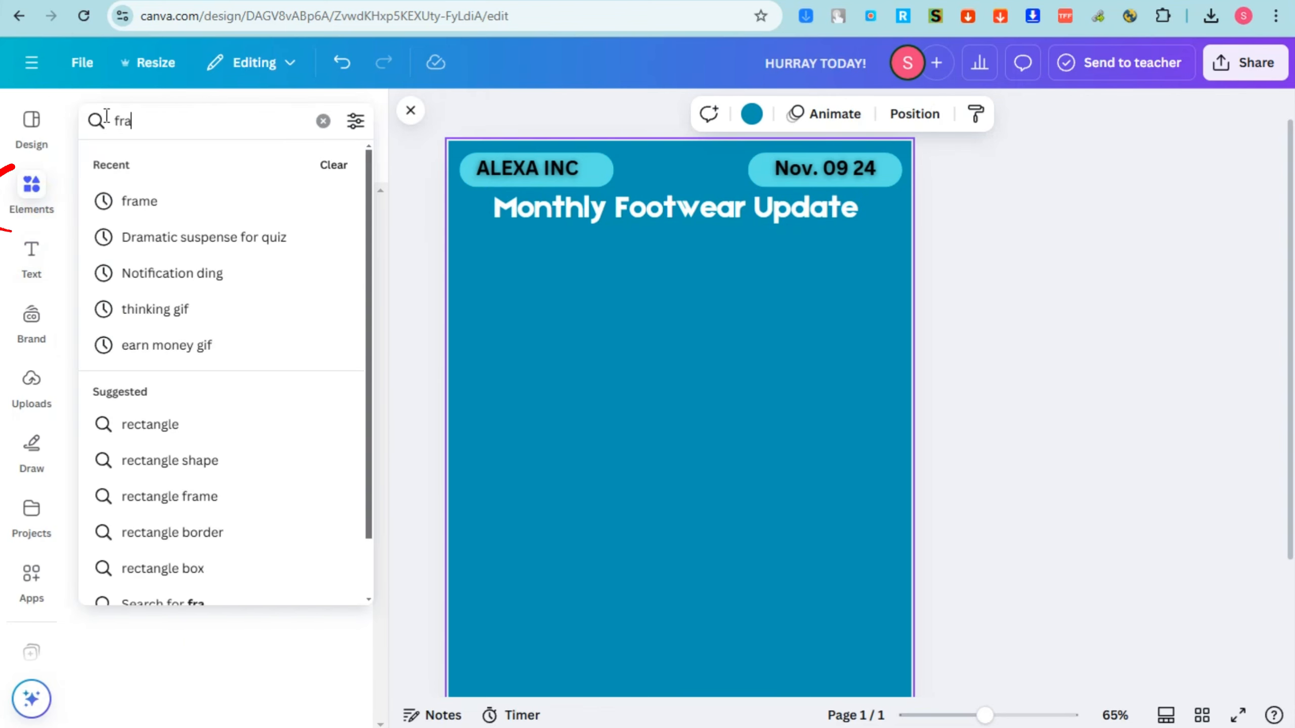
pyautogui.press('Return')
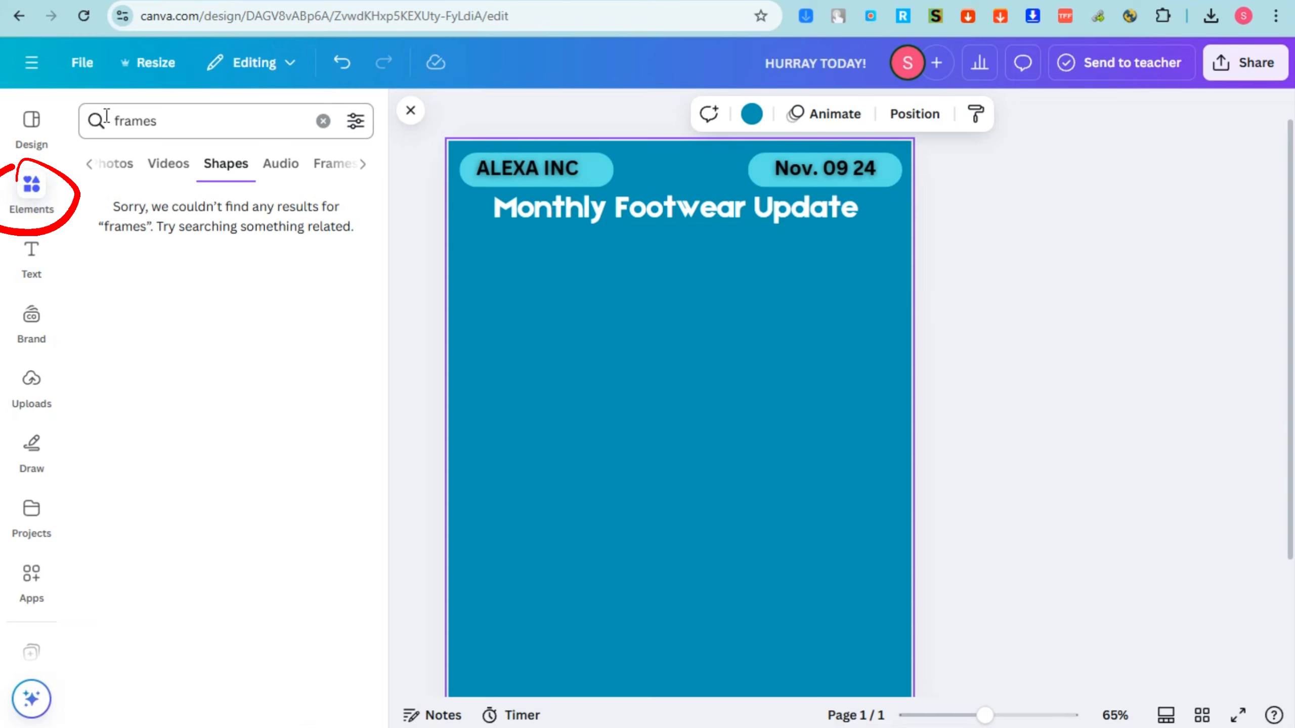
pyautogui.click(87, 163)
pyautogui.click(134, 170)
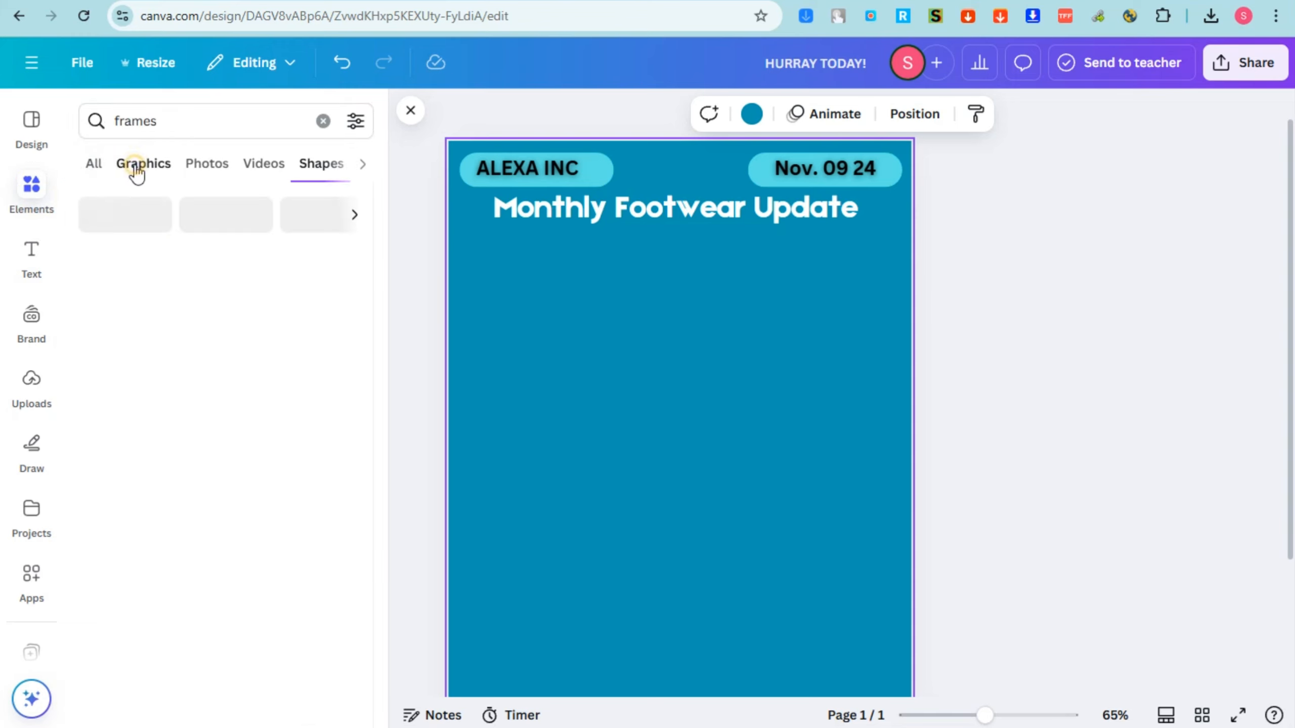
pyautogui.click(93, 168)
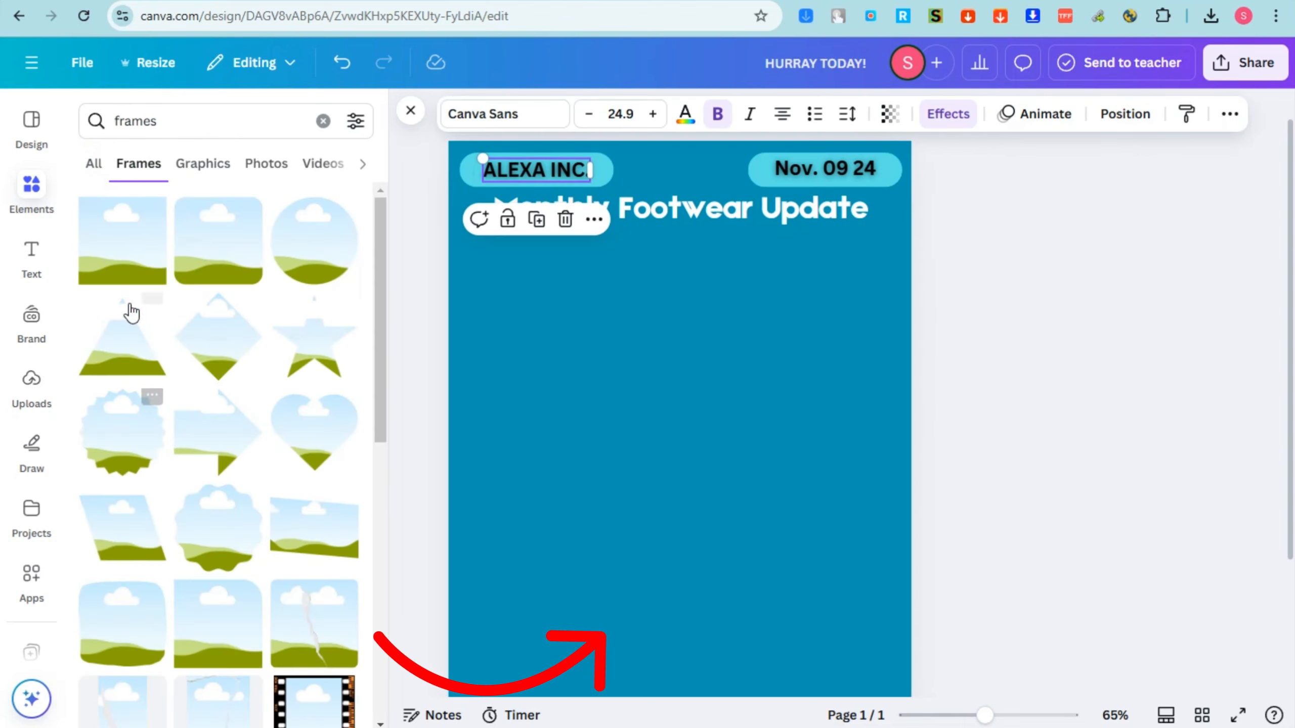
# Place a square frame beneath the heading, reshape it into a wide banner about 16.3 by 7.3, and center it.
pyautogui.moveTo(138, 224); pyautogui.dragTo(659, 362)
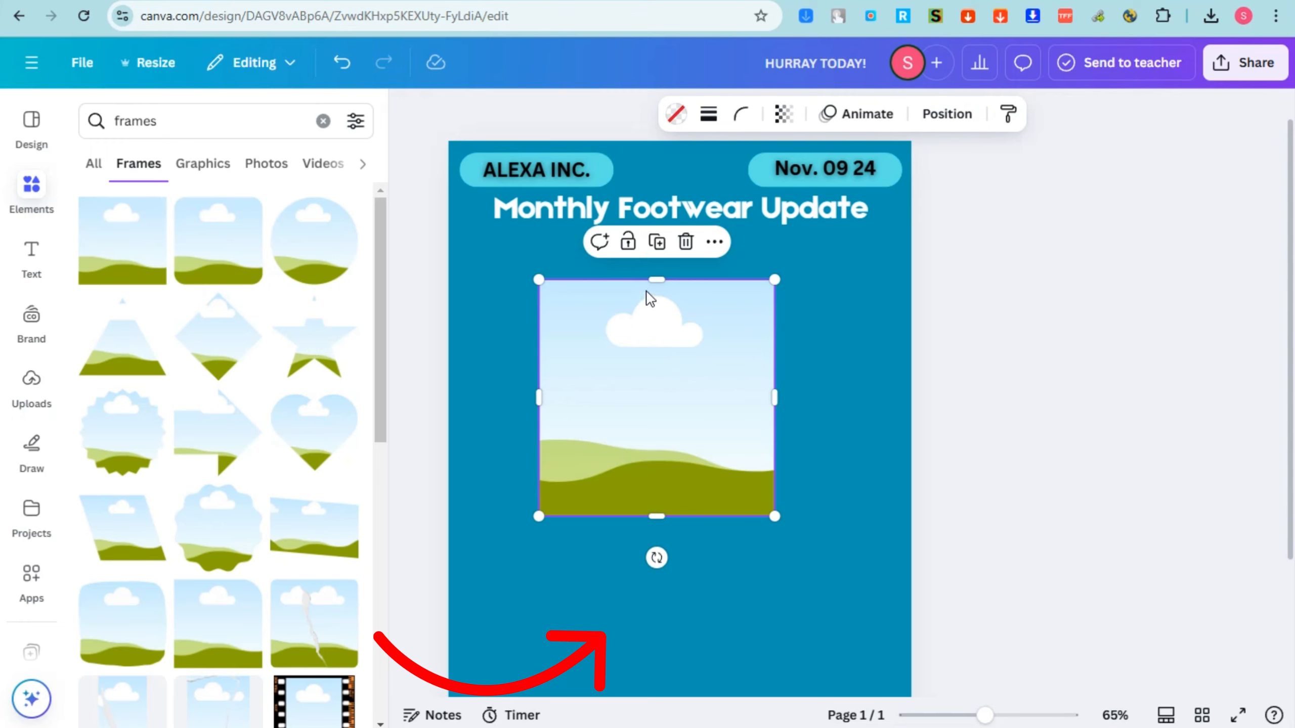
pyautogui.moveTo(657, 281); pyautogui.dragTo(657, 354)
pyautogui.moveTo(667, 431); pyautogui.dragTo(668, 323)
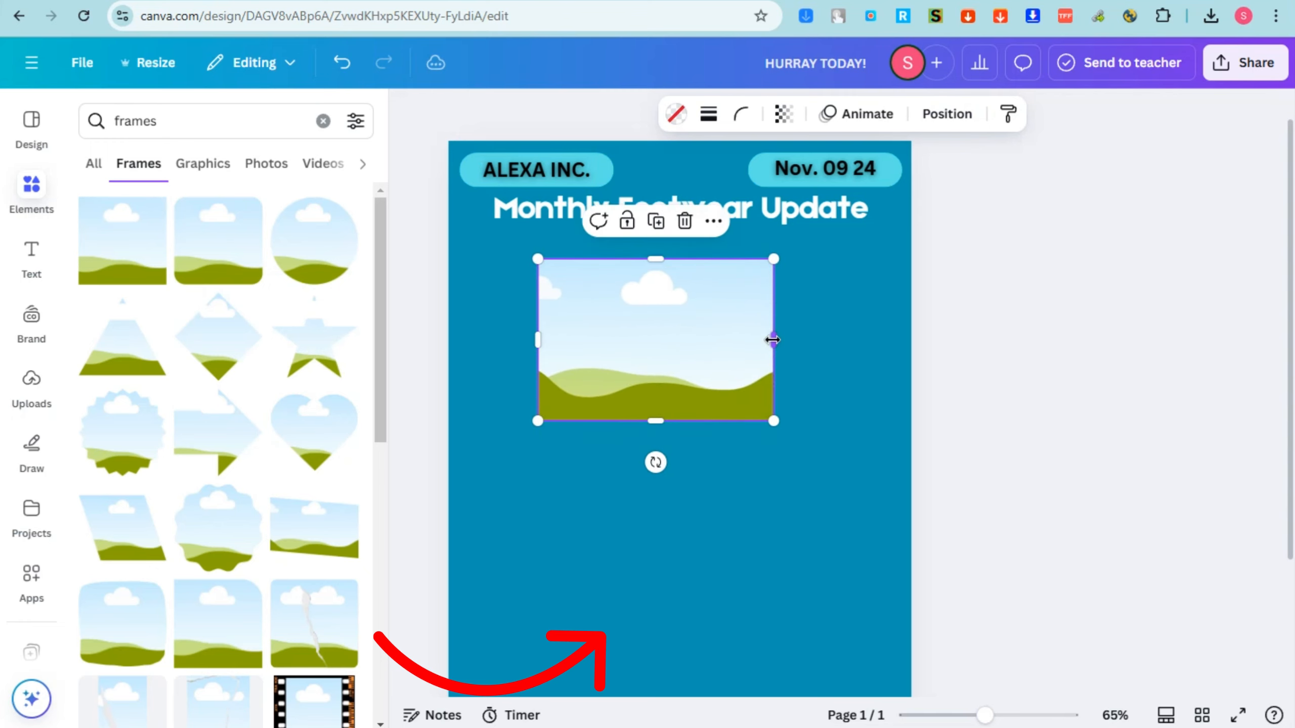
pyautogui.moveTo(774, 338); pyautogui.dragTo(854, 339)
pyautogui.moveTo(543, 333); pyautogui.dragTo(497, 339)
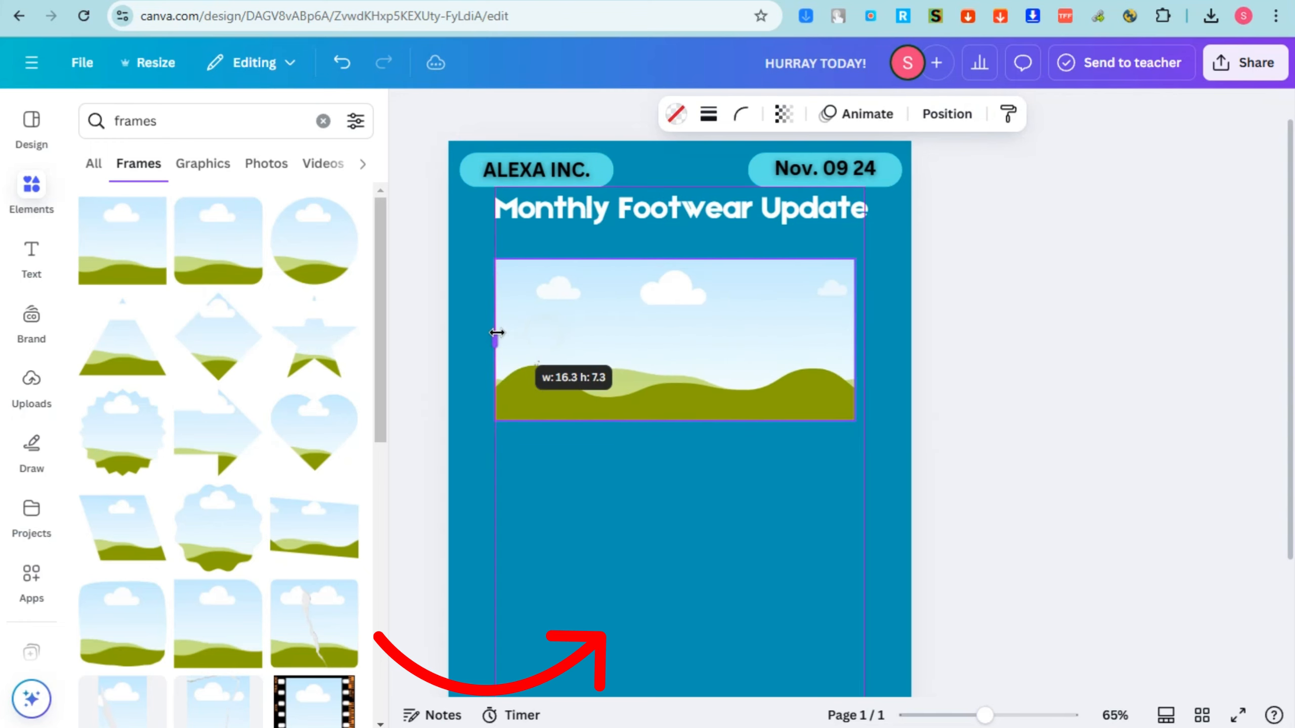
pyautogui.moveTo(581, 342); pyautogui.dragTo(581, 324)
pyautogui.click(623, 456)
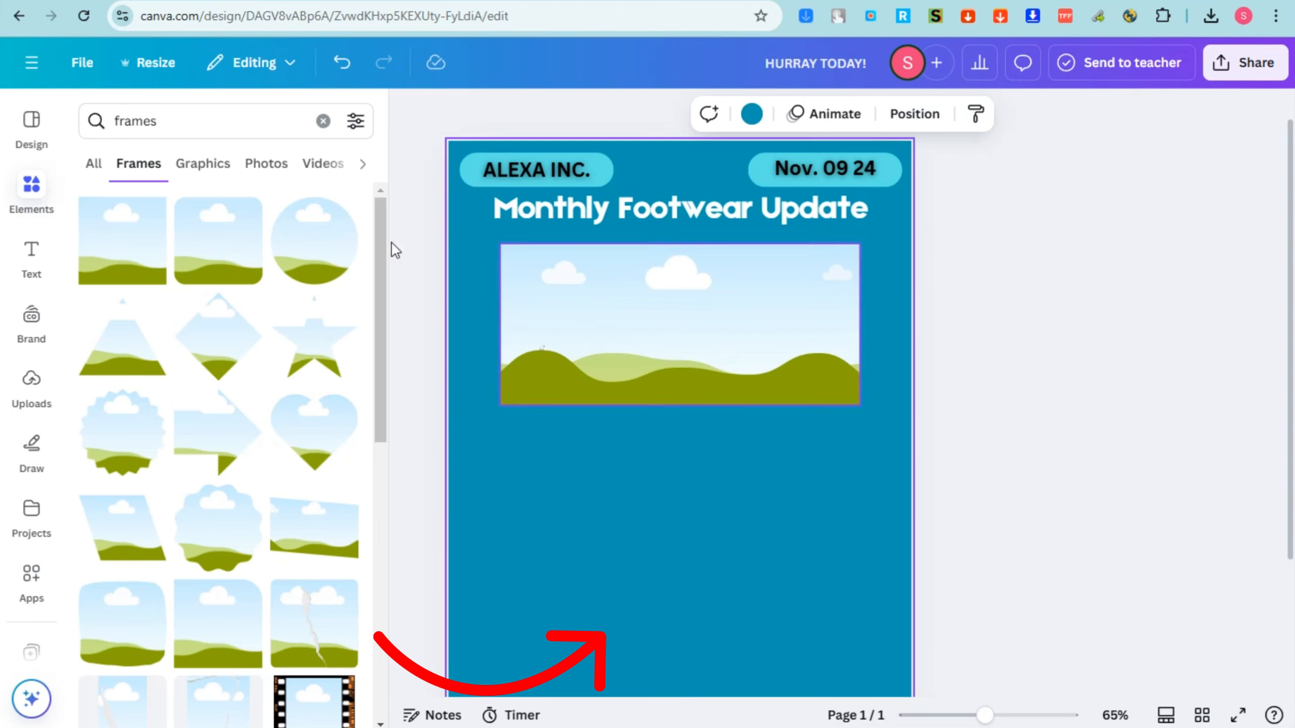
# Add a rounded-corner square frame below the banner frame, shrink it, and position it at the page's lower right.
pyautogui.moveTo(208, 269); pyautogui.dragTo(681, 523)
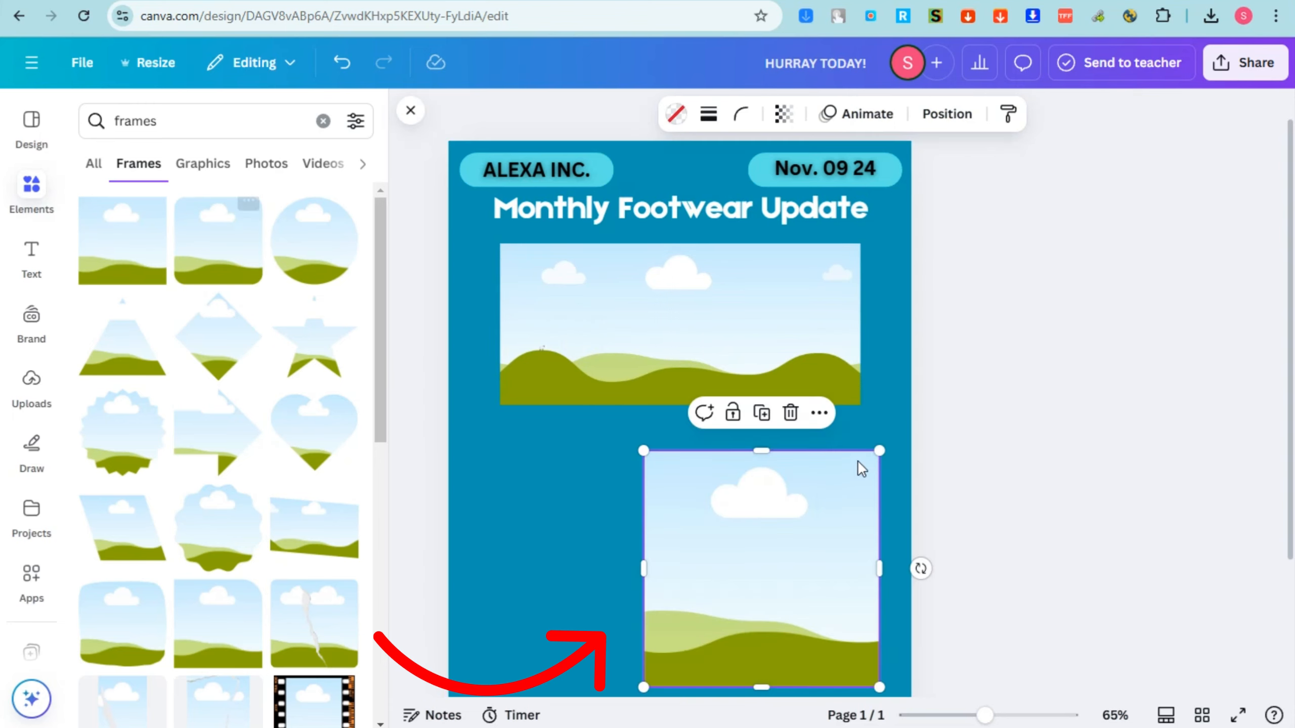
pyautogui.moveTo(883, 451); pyautogui.dragTo(813, 532)
pyautogui.moveTo(748, 595); pyautogui.dragTo(830, 593)
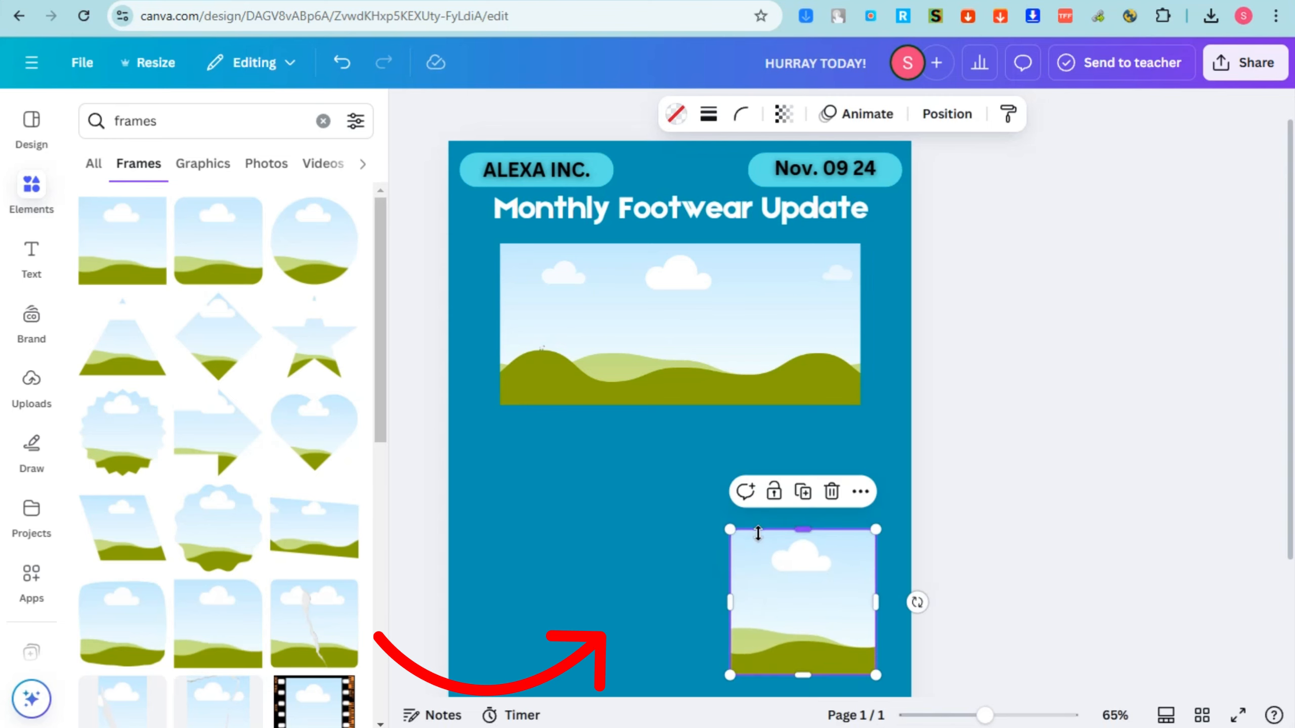
# Duplicate the small rounded frame and place the copy level with it at the page's lower left.
pyautogui.hotkey('ctrl', 'd')
pyautogui.moveTo(784, 575); pyautogui.dragTo(547, 564)
pyautogui.click(827, 481)
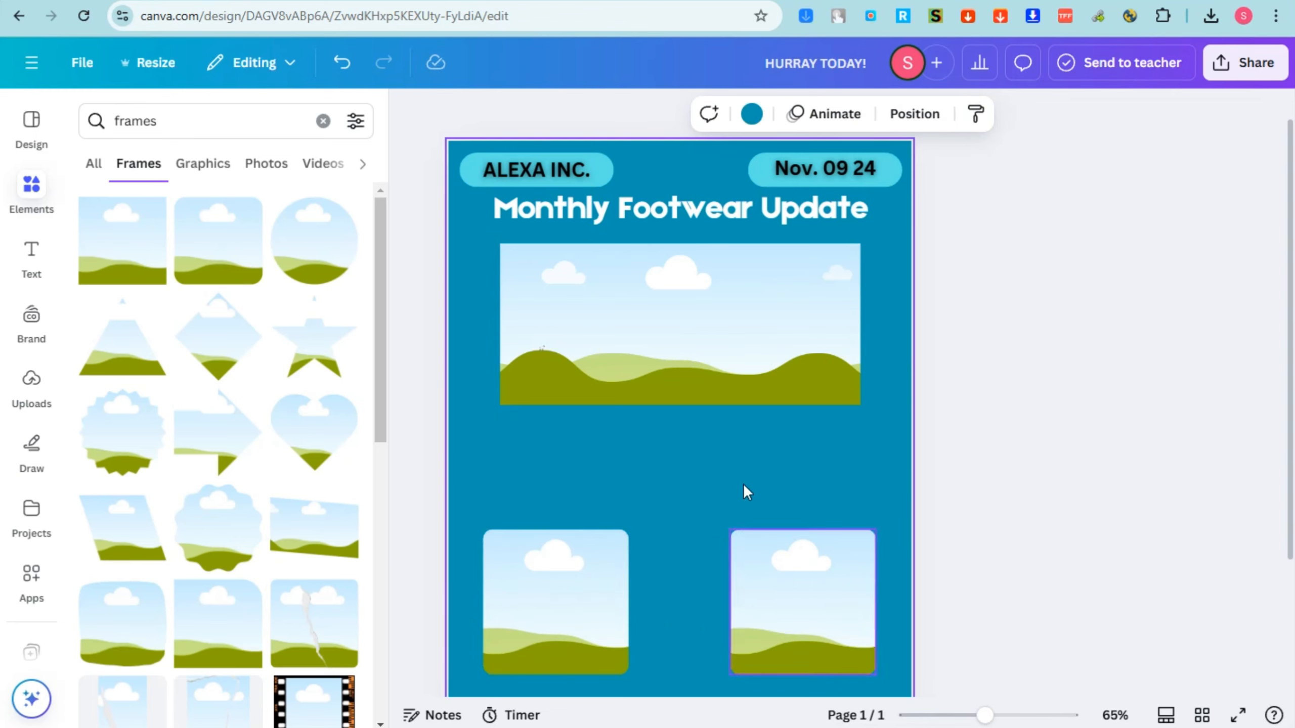
# Add a heading text box between the banner frame and the two small frames, sized to about 72.2.
pyautogui.click(32, 255)
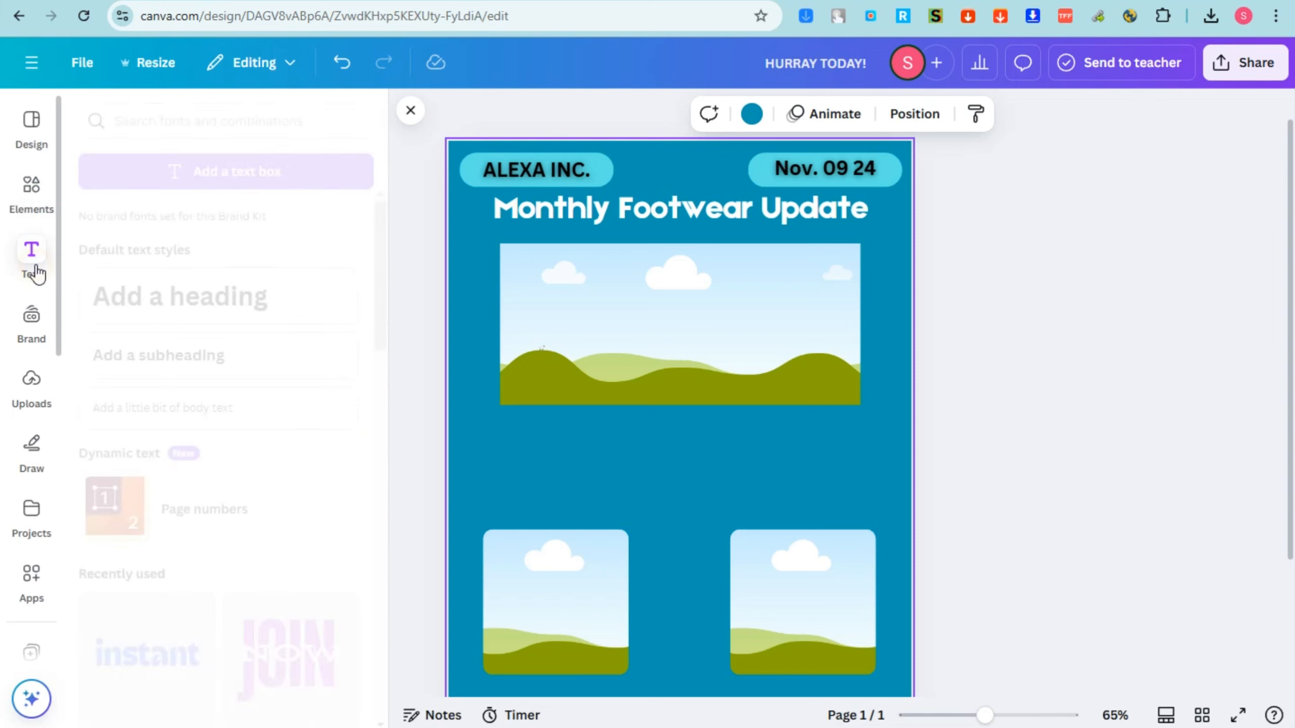
pyautogui.click(163, 301)
pyautogui.moveTo(838, 448); pyautogui.dragTo(881, 489)
pyautogui.click(969, 476)
pyautogui.moveTo(797, 439); pyautogui.dragTo(789, 469)
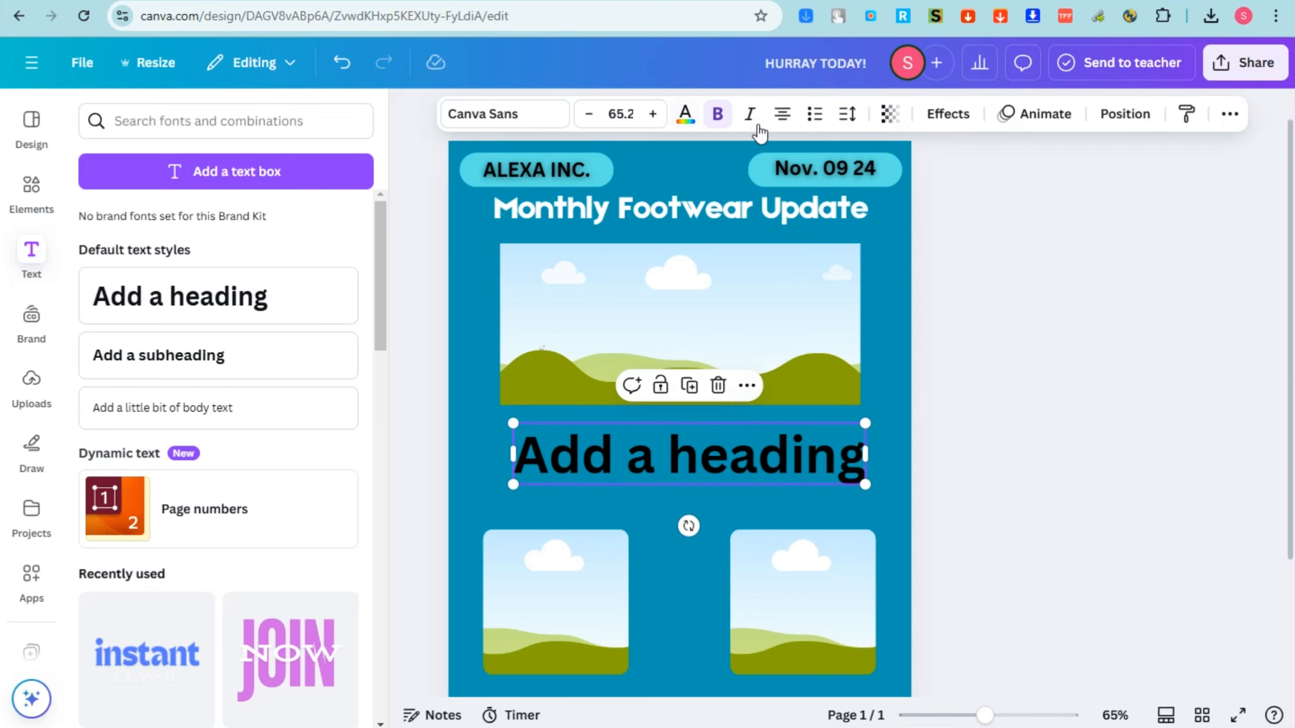
pyautogui.moveTo(508, 420); pyautogui.dragTo(494, 419)
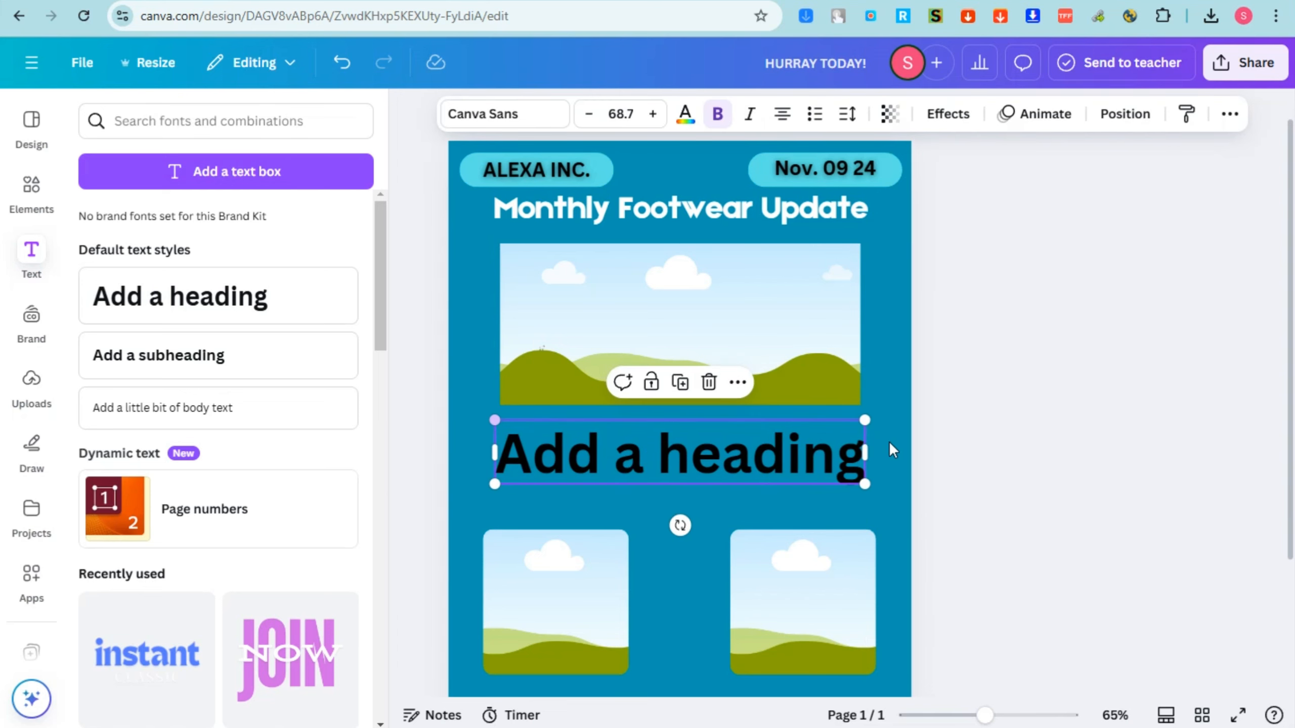
pyautogui.moveTo(867, 421); pyautogui.dragTo(885, 417)
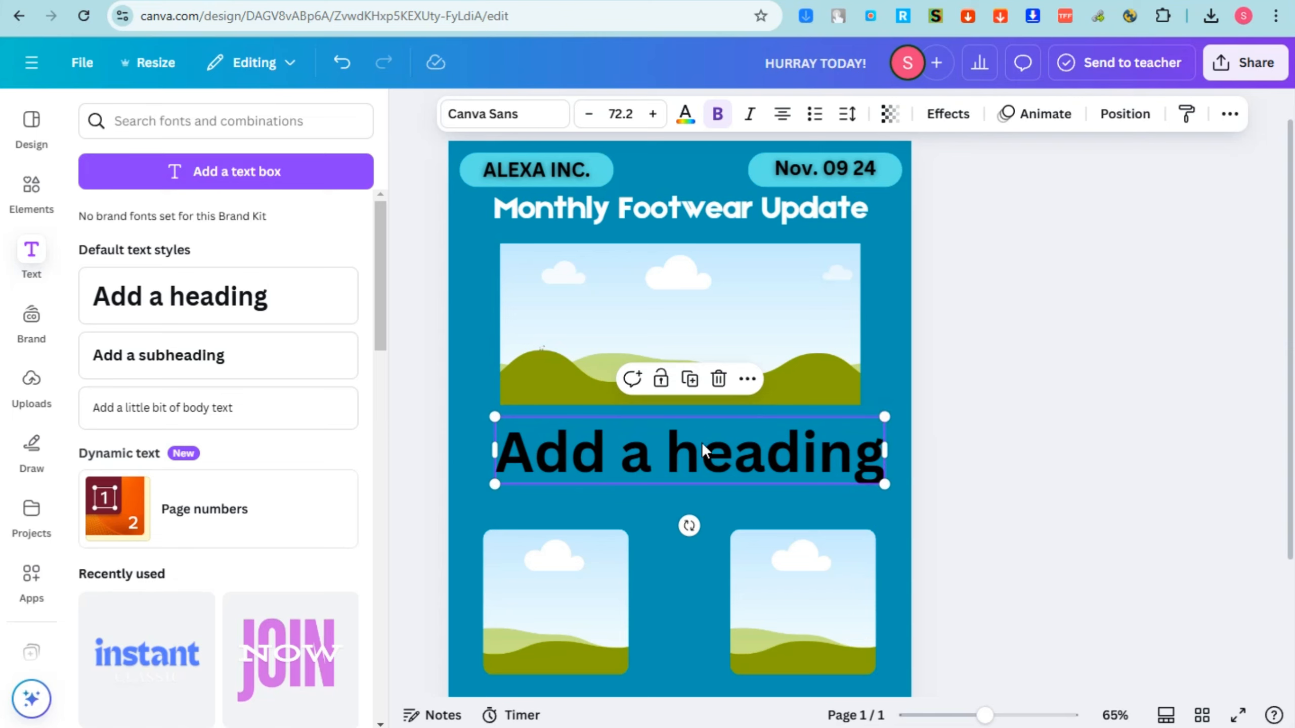
# Search the elements library for "shoes" and browse the photo results.
pyautogui.click(32, 197)
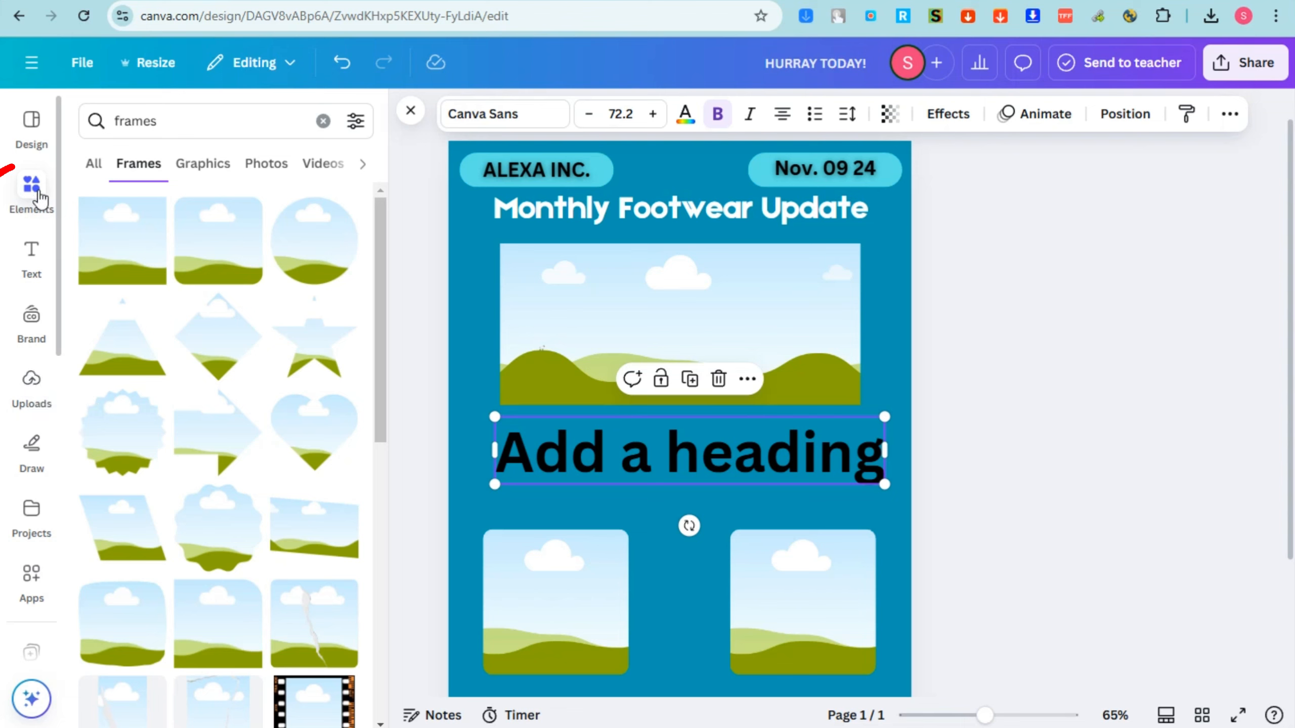
pyautogui.click(95, 164)
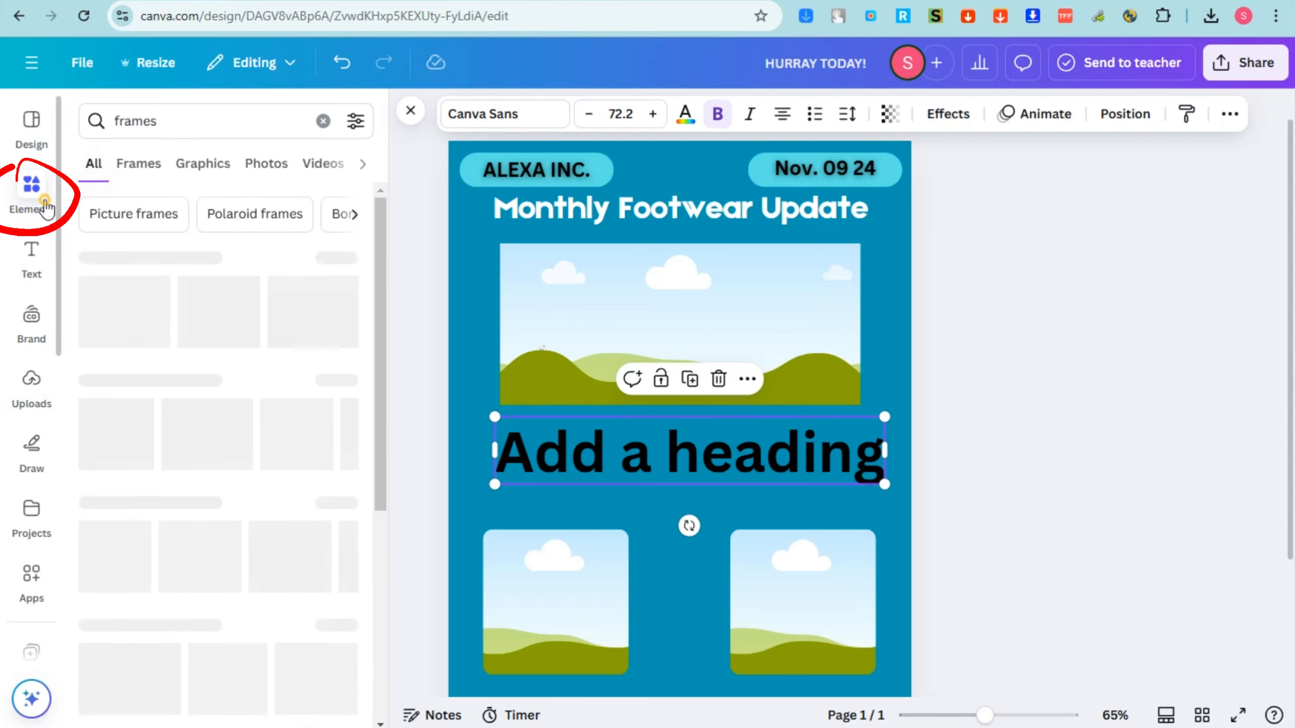
pyautogui.click(161, 131)
pyautogui.moveTo(161, 130); pyautogui.dragTo(116, 131)
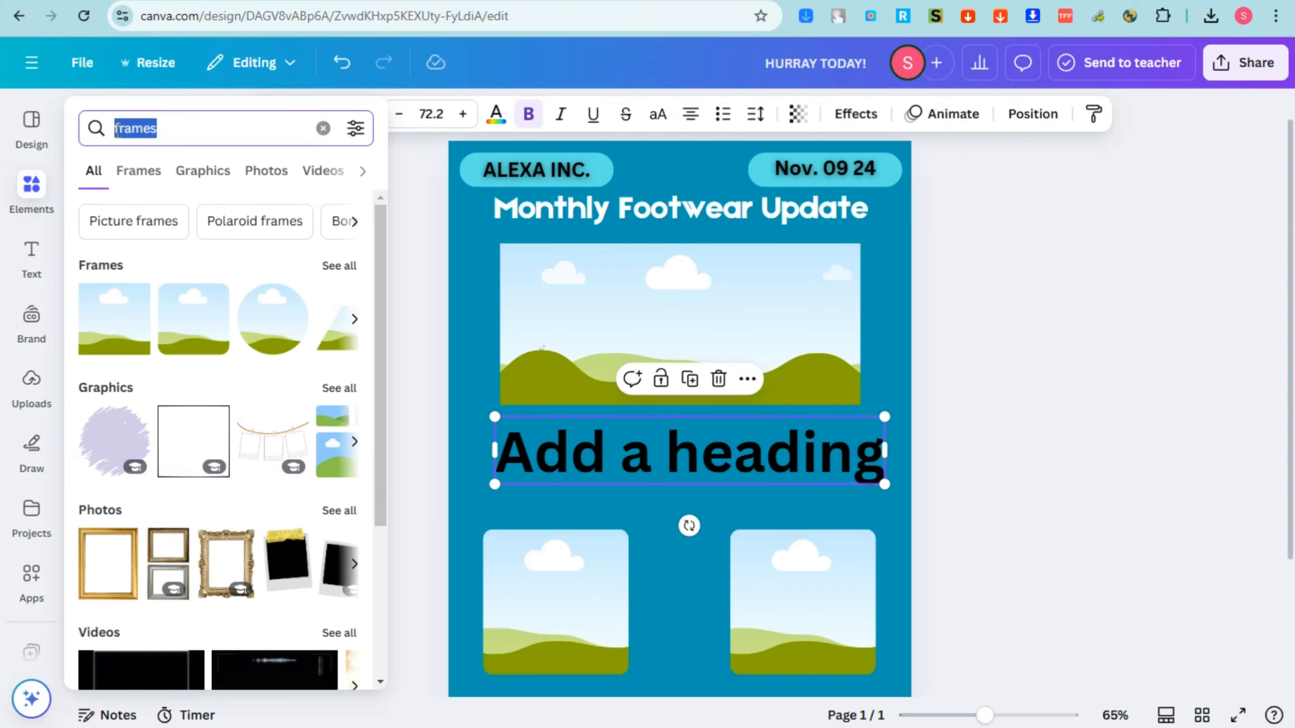
pyautogui.write('shoes')
pyautogui.press('Return')
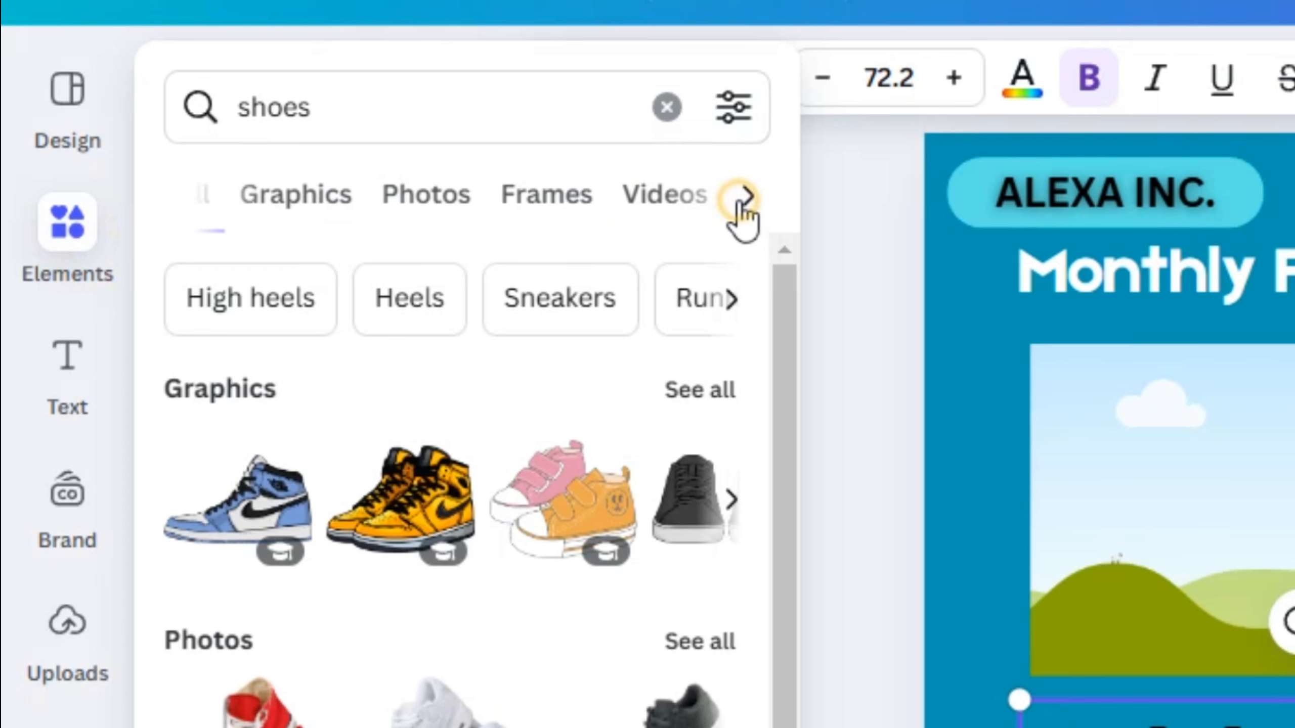
pyautogui.click(746, 197)
pyautogui.click(184, 195)
pyautogui.click(350, 203)
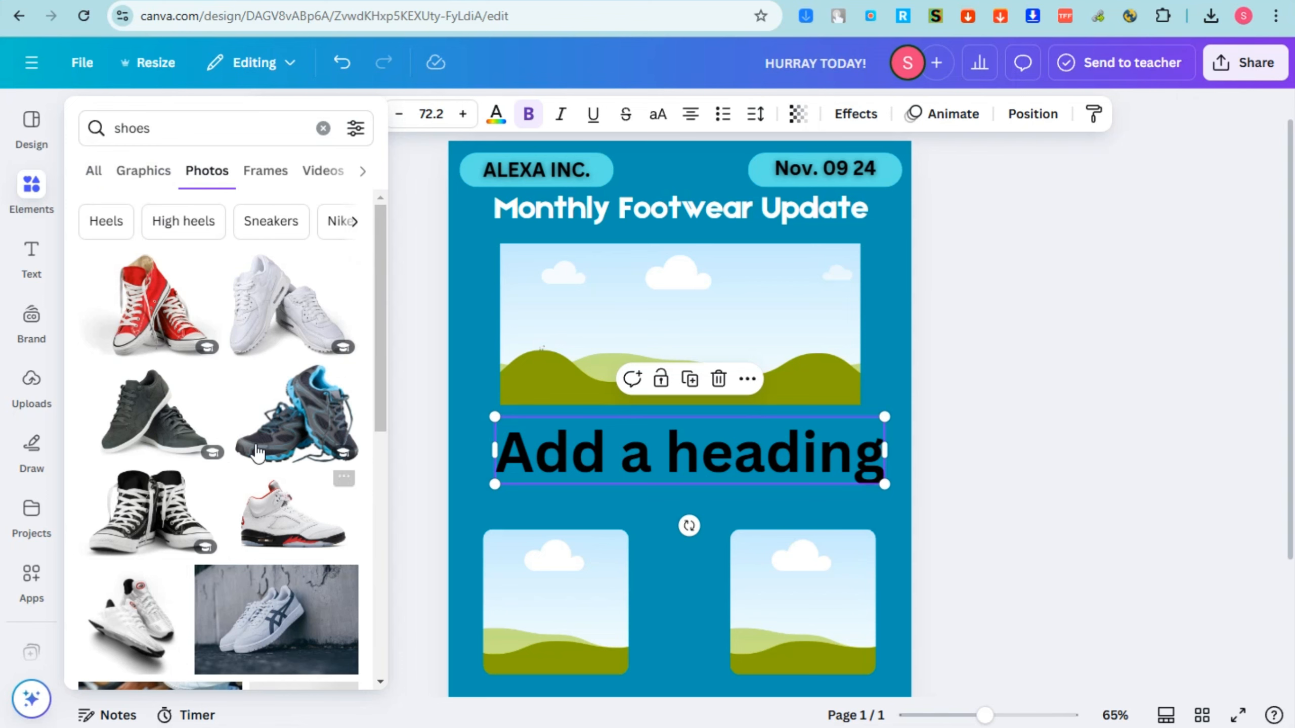
pyautogui.scroll(-3, 296, 563)
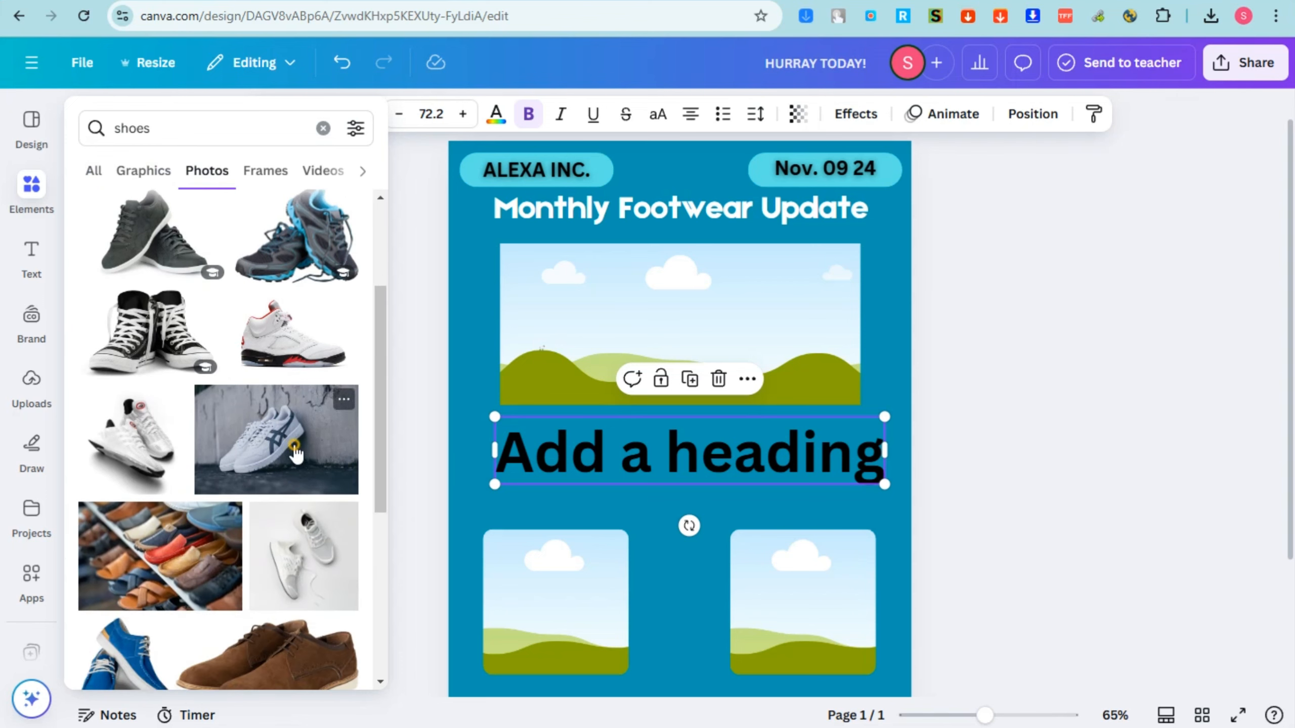
# Fill the lower-left frame with the white sneakers photo, the lower-right with the assorted-shoes photo, and the banner with the shoes-on-grass photo.
pyautogui.moveTo(296, 452); pyautogui.dragTo(522, 584)
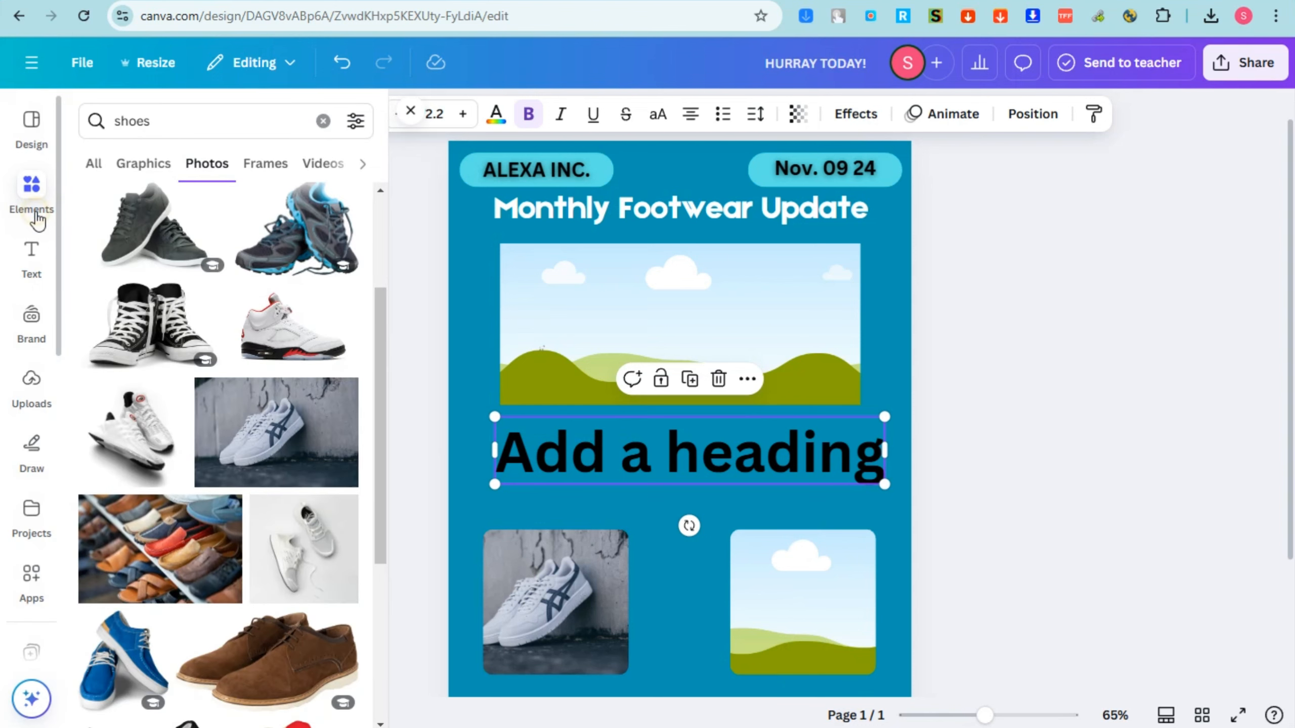
pyautogui.scroll(-5, 266, 543)
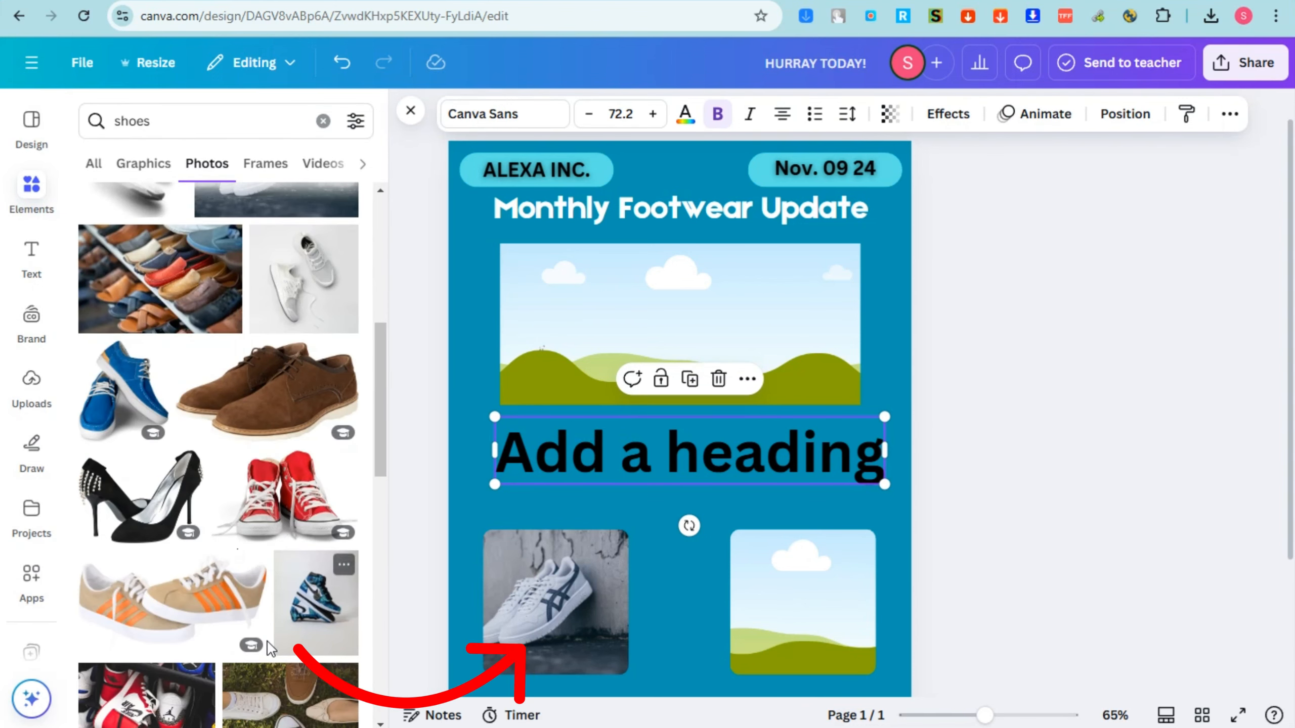
pyautogui.scroll(-3, 270, 649)
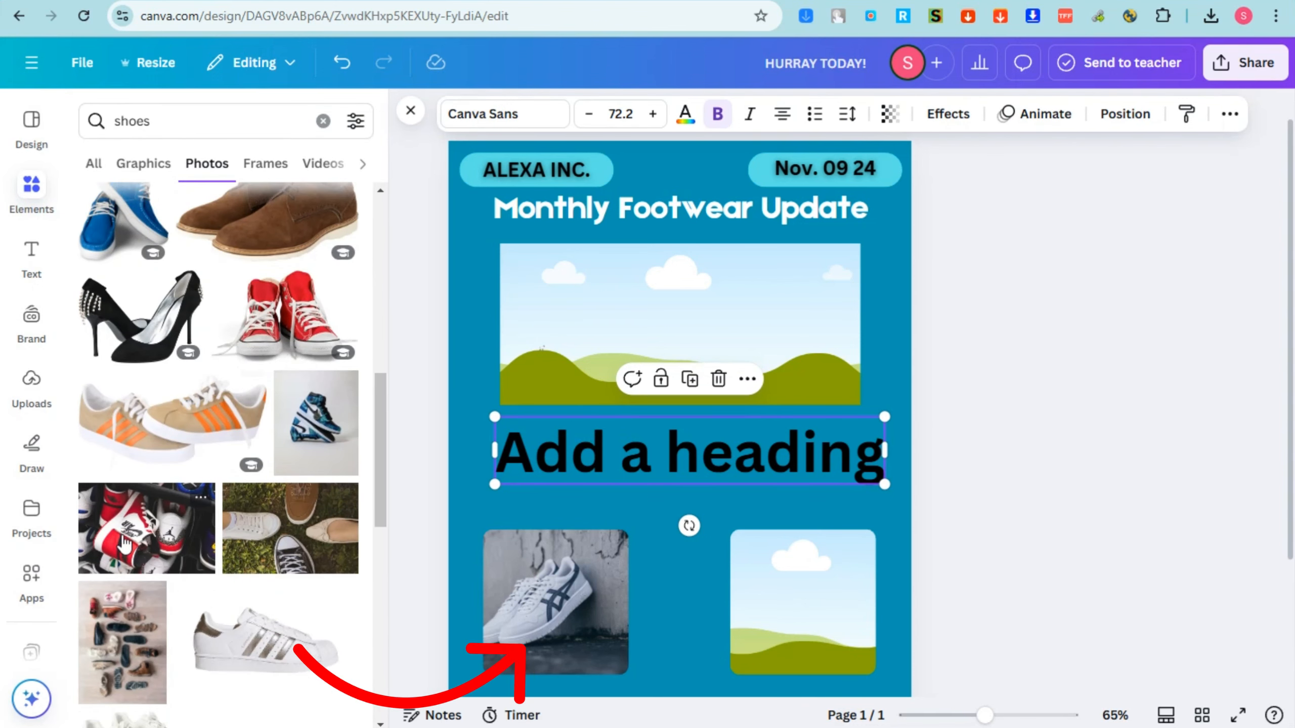
pyautogui.moveTo(249, 629); pyautogui.dragTo(801, 587)
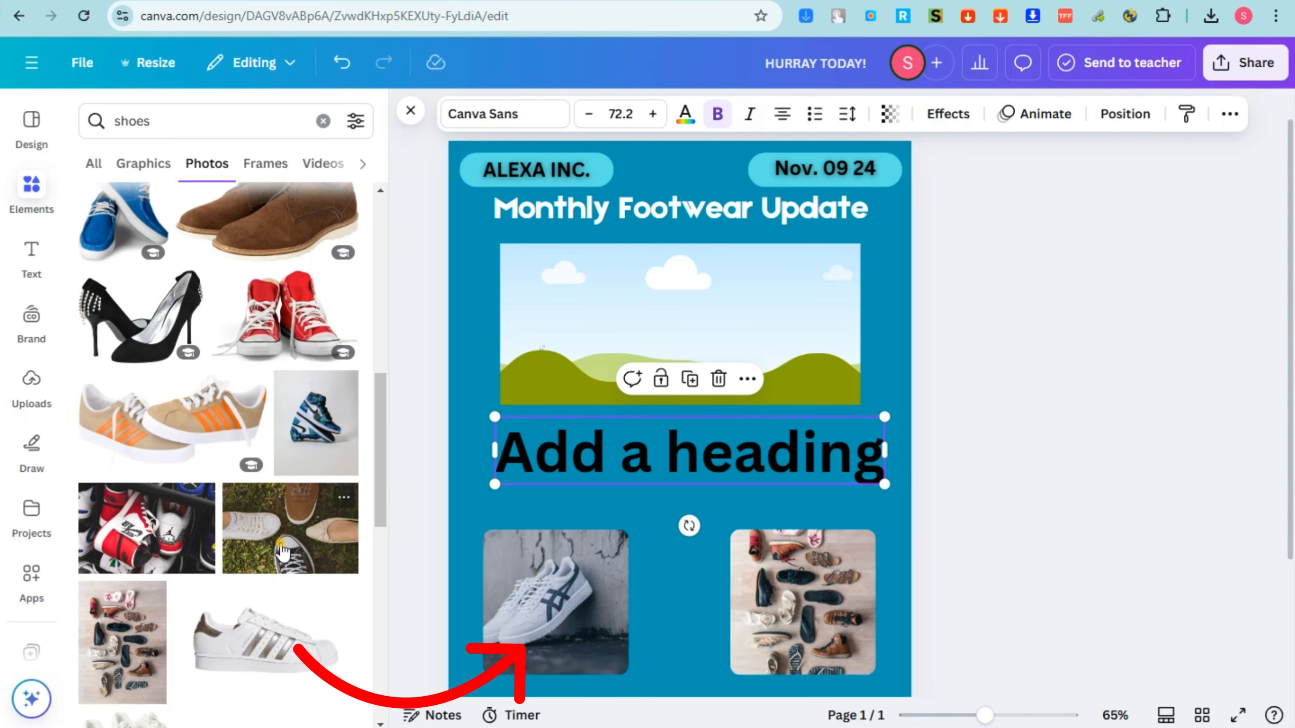
pyautogui.moveTo(281, 552); pyautogui.dragTo(513, 375)
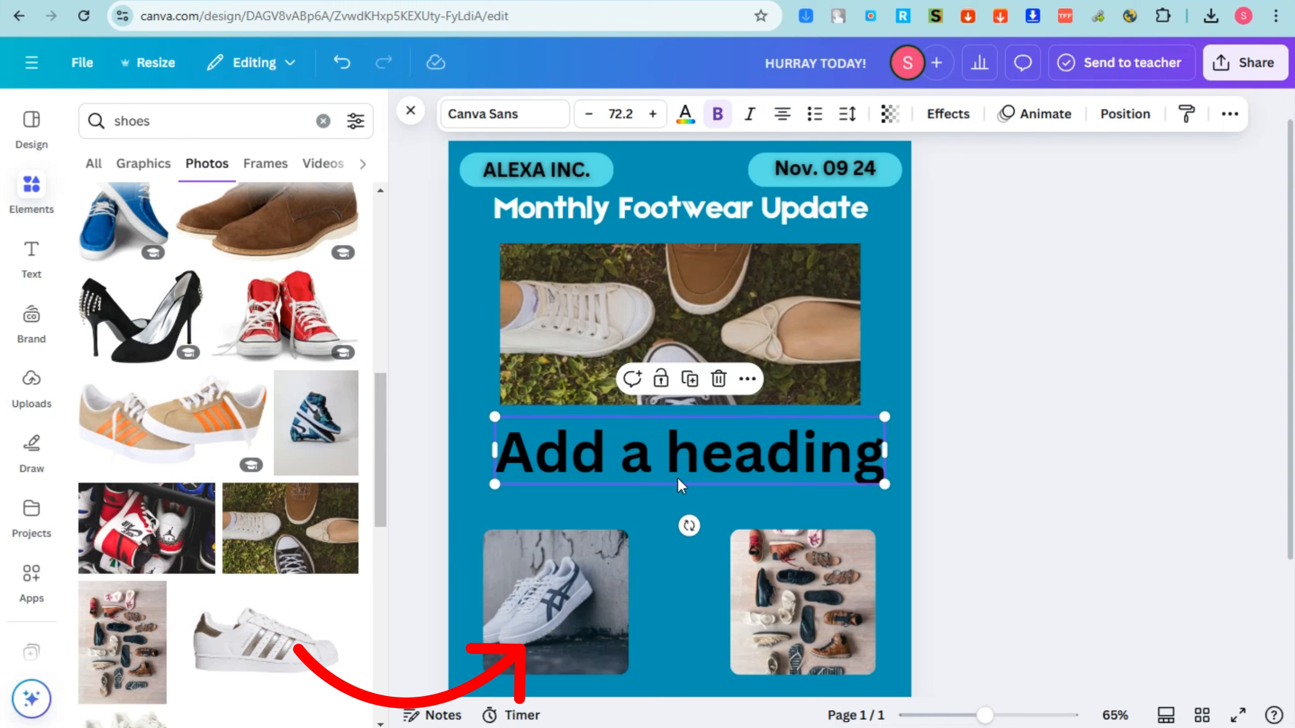
# Replace the heading placeholder with "What's New in Our Collection?", shrink the text to about 33.3, and widen its box.
pyautogui.doubleClick(689, 456)
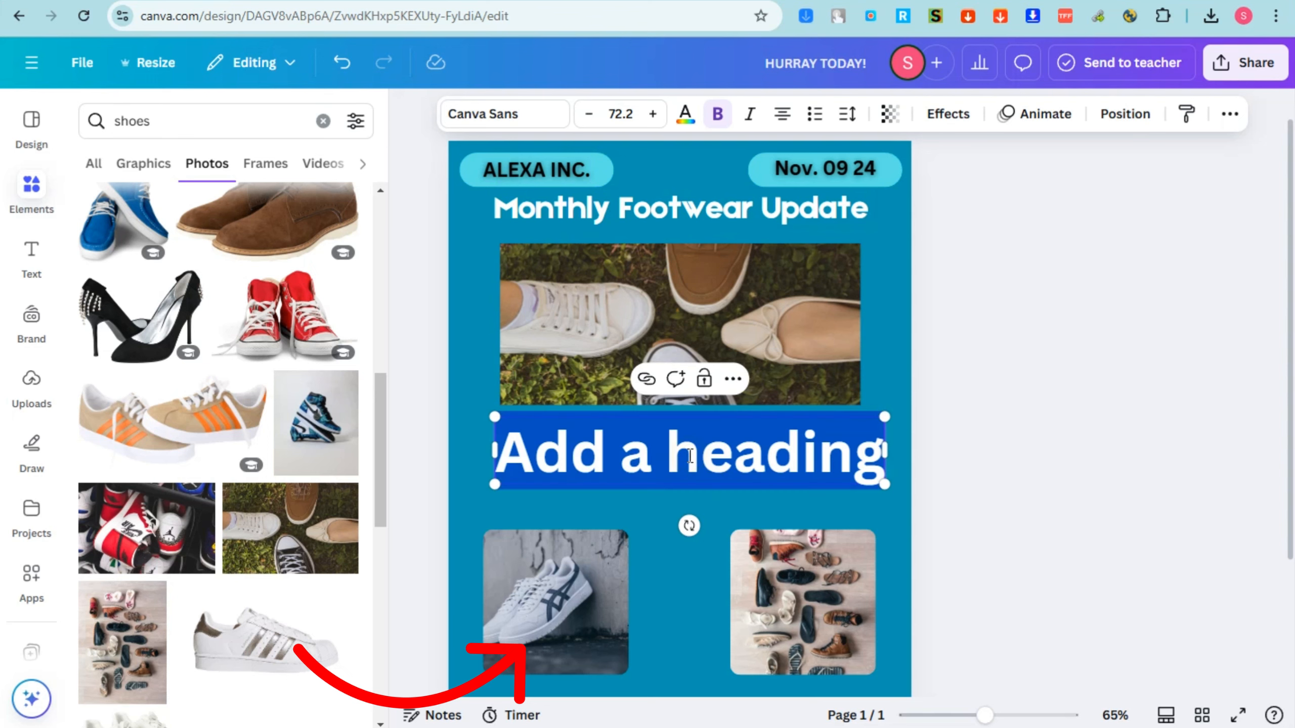
pyautogui.write("What's New in Our Collection?")
pyautogui.moveTo(874, 639); pyautogui.dragTo(675, 521)
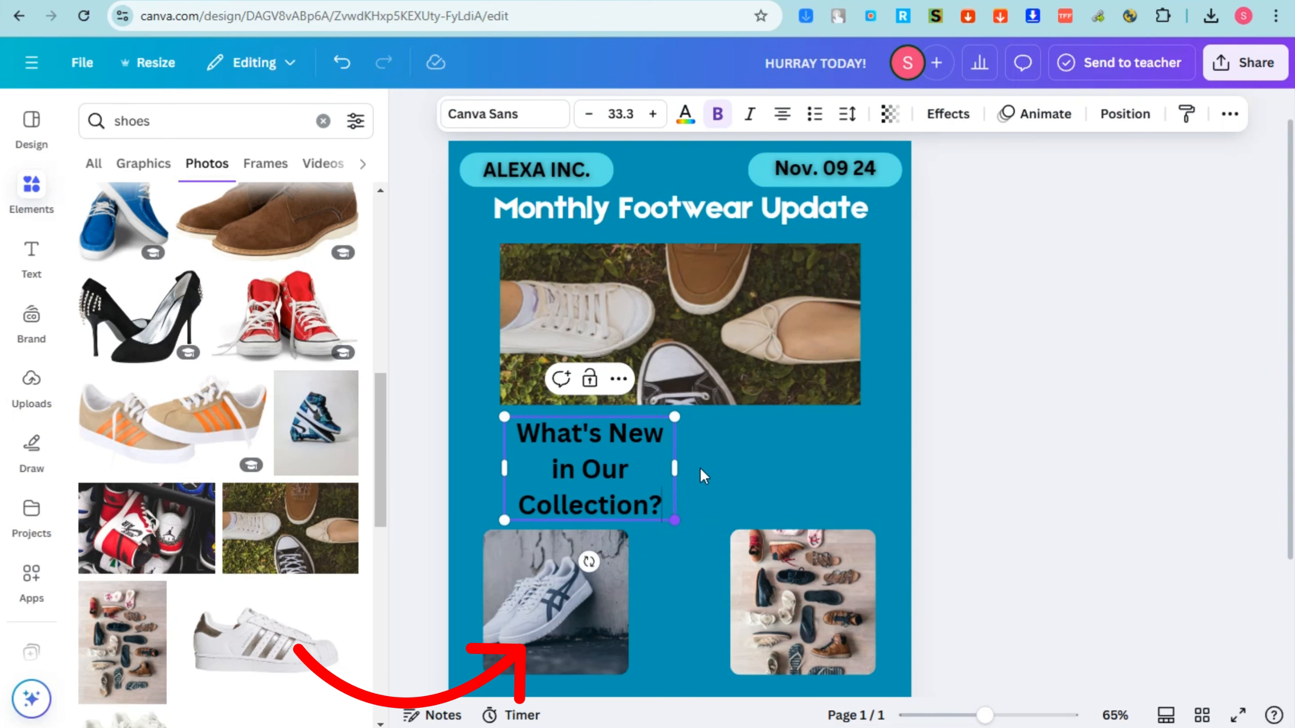
pyautogui.moveTo(679, 467); pyautogui.dragTo(883, 449)
# Colour the "What's New in Our Collection?" heading white and widen its box so the text fits on one line.
pyautogui.moveTo(704, 453); pyautogui.dragTo(576, 431)
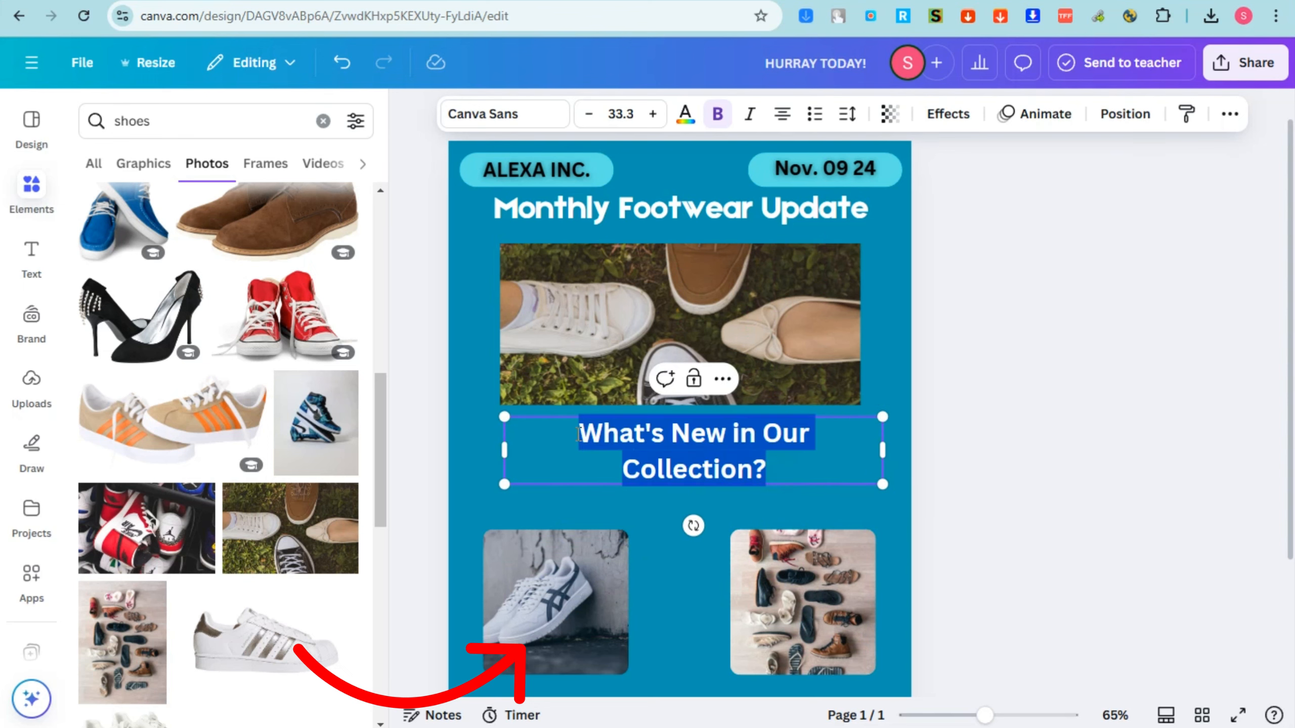
pyautogui.click(685, 113)
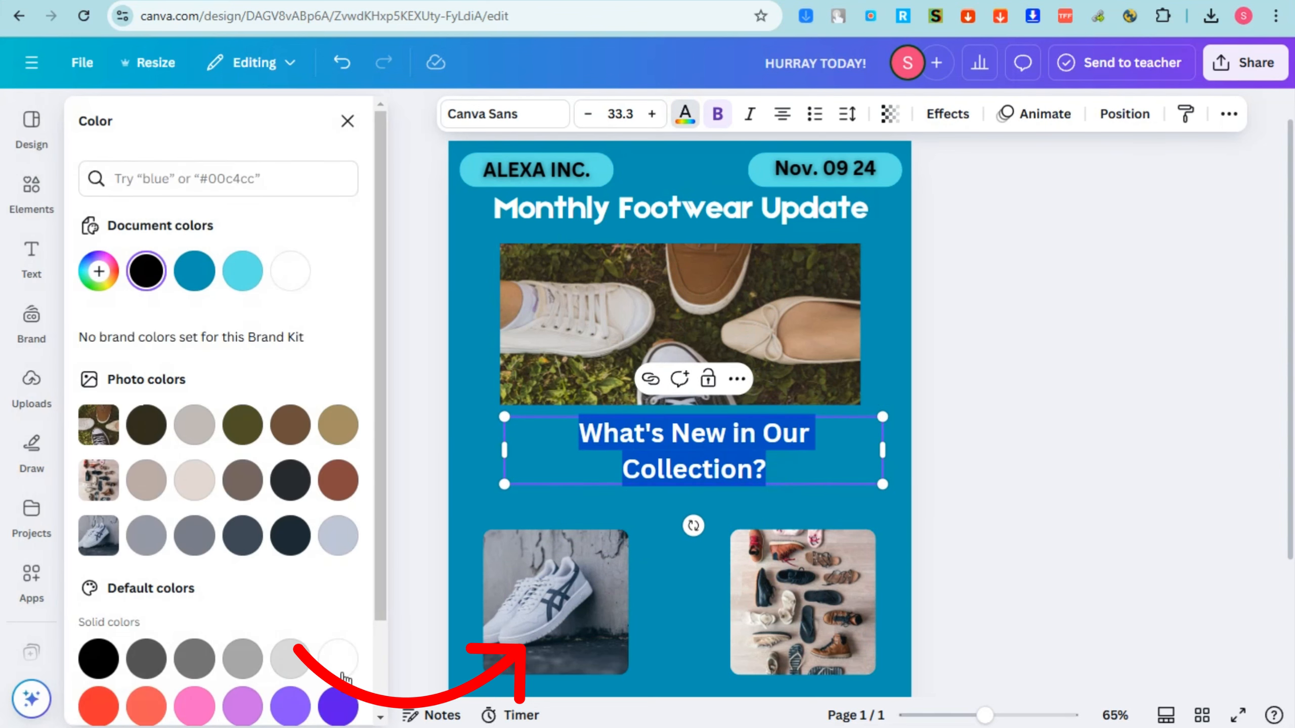
pyautogui.click(338, 654)
pyautogui.moveTo(503, 450); pyautogui.dragTo(469, 449)
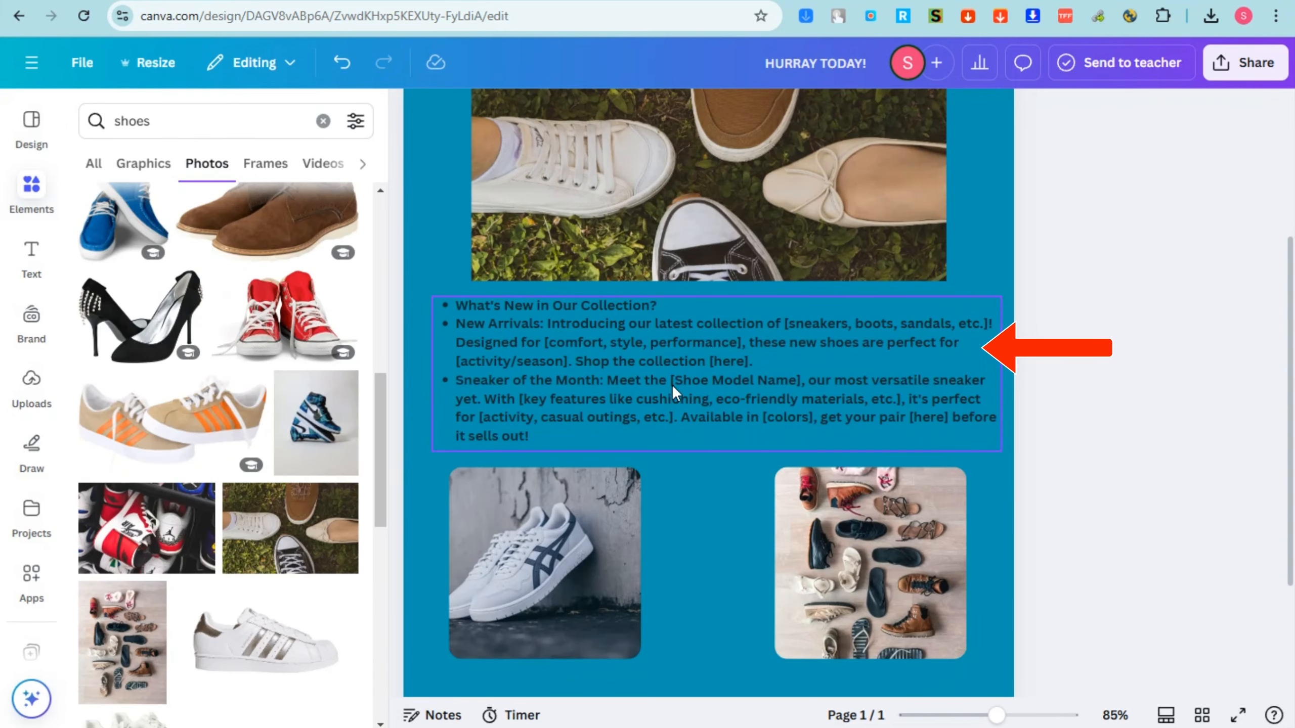
# Place the white rectangle below the banner photo, enlarge it to about the banner's width, and lay the bulleted collection text over it.
pyautogui.scroll(5, 671, 385)
pyautogui.scroll(-5, 672, 385)
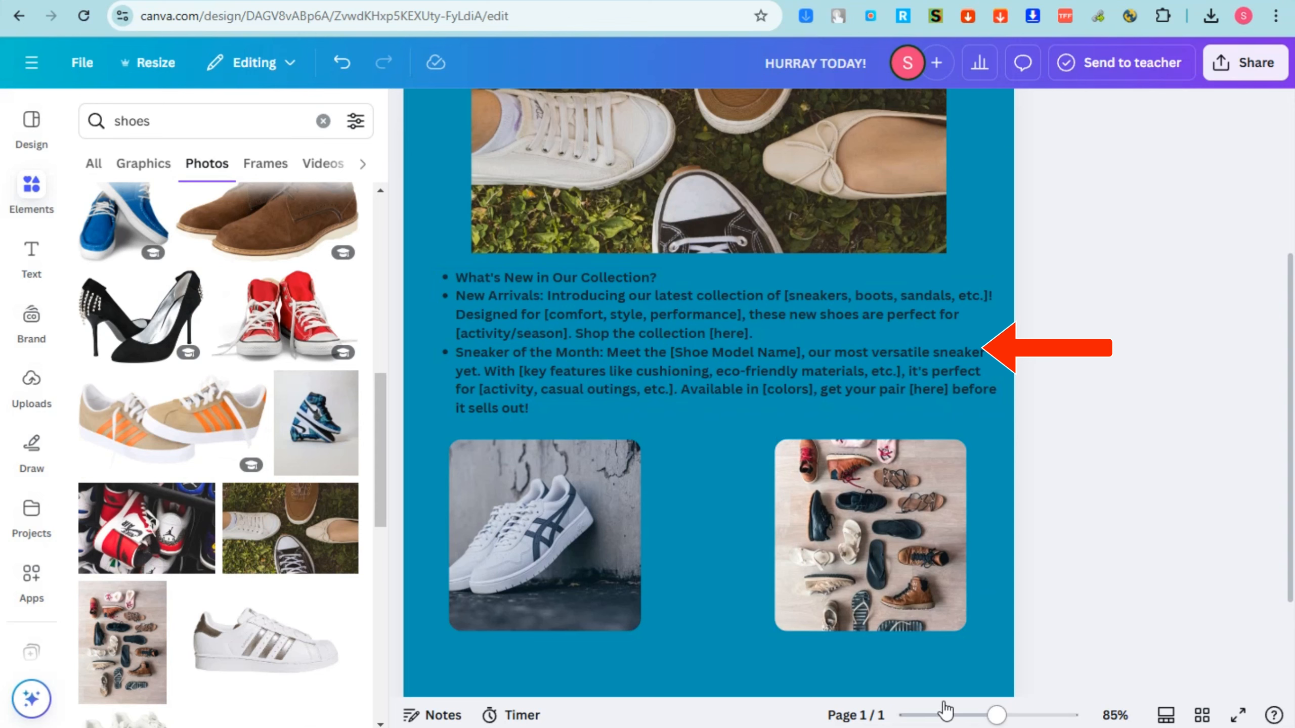
pyautogui.moveTo(999, 716); pyautogui.dragTo(990, 715)
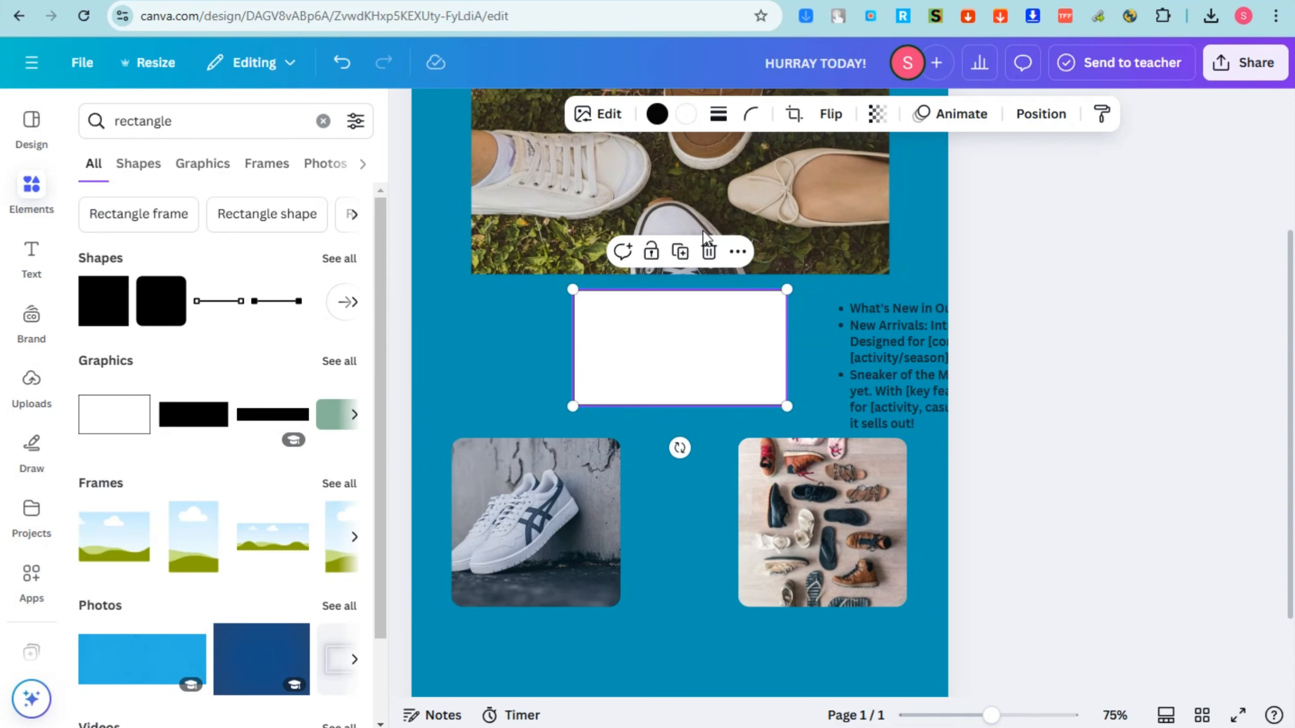
pyautogui.click(699, 345)
pyautogui.moveTo(599, 358); pyautogui.dragTo(584, 358)
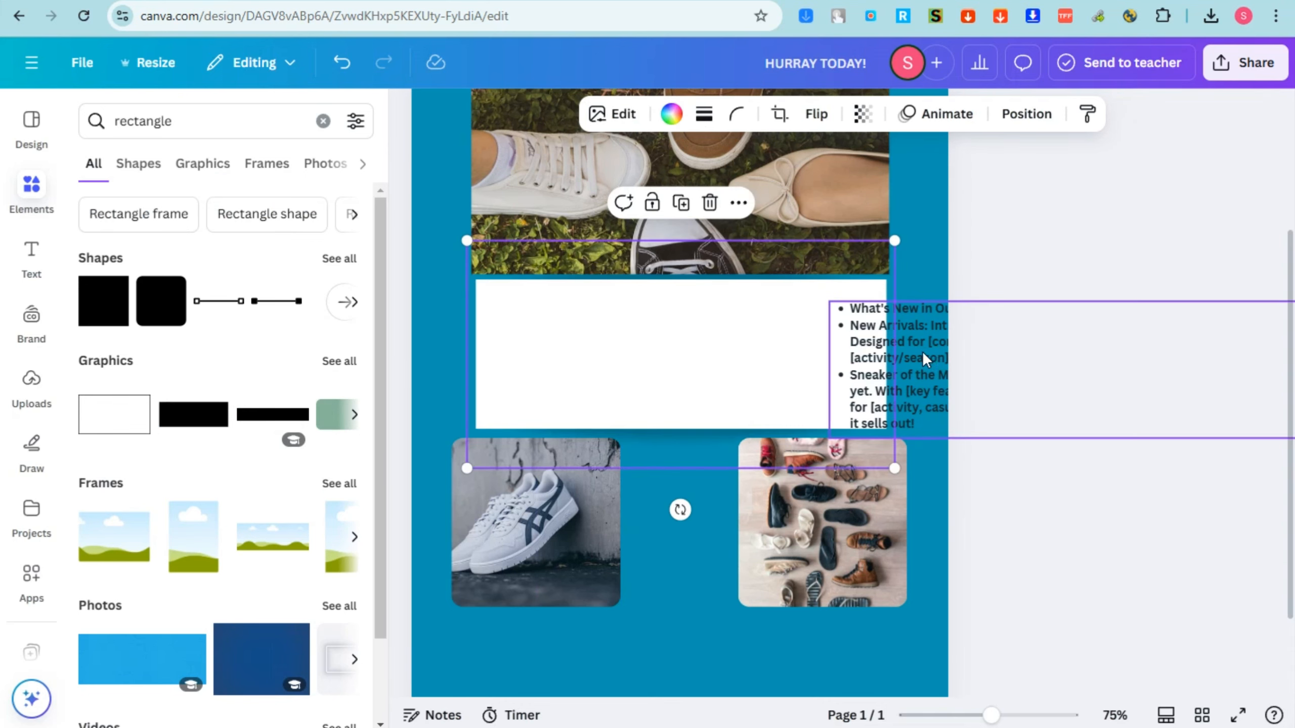
pyautogui.moveTo(922, 349); pyautogui.dragTo(559, 331)
pyautogui.moveTo(974, 350); pyautogui.dragTo(889, 359)
pyautogui.moveTo(892, 282); pyautogui.dragTo(882, 287)
pyautogui.moveTo(831, 371); pyautogui.dragTo(840, 363)
pyautogui.click(870, 351)
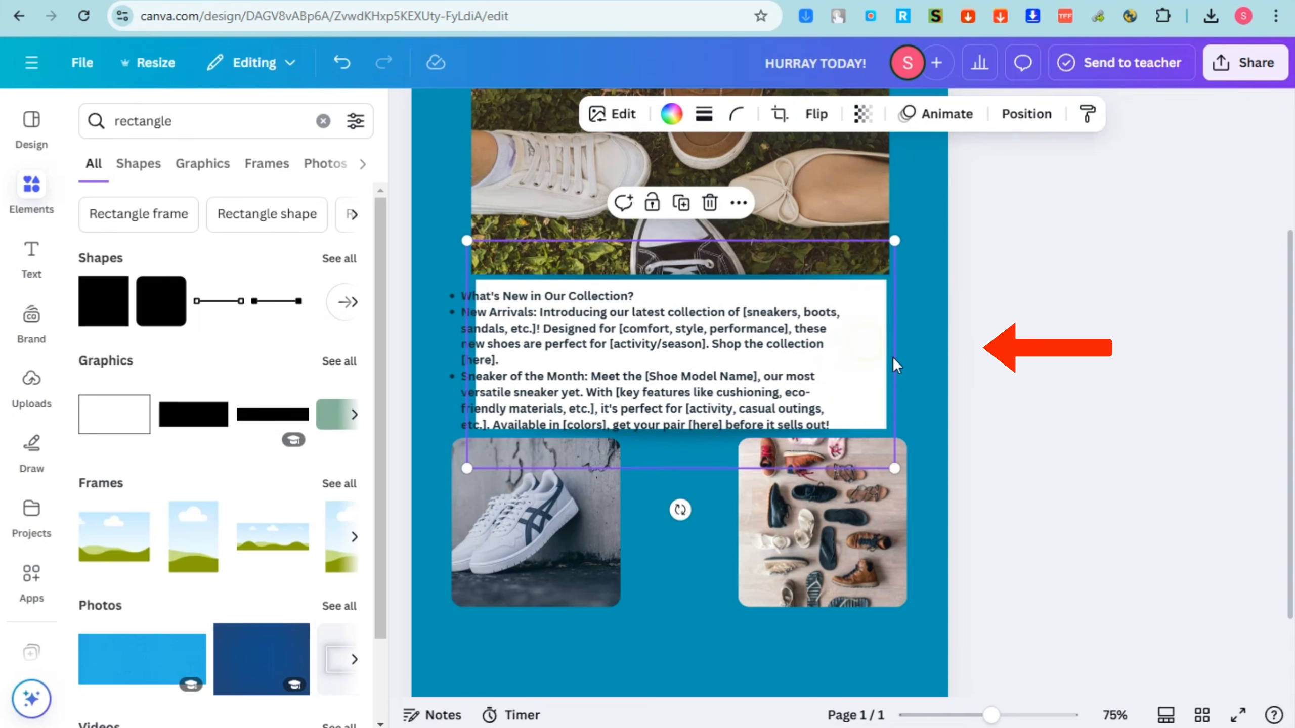
# Adjust the white rectangle between the banner and the small photos and align the bulleted text inside it.
pyautogui.moveTo(897, 240); pyautogui.dragTo(917, 230)
pyautogui.moveTo(893, 305); pyautogui.dragTo(881, 312)
pyautogui.click(774, 366)
pyautogui.moveTo(762, 358); pyautogui.dragTo(785, 352)
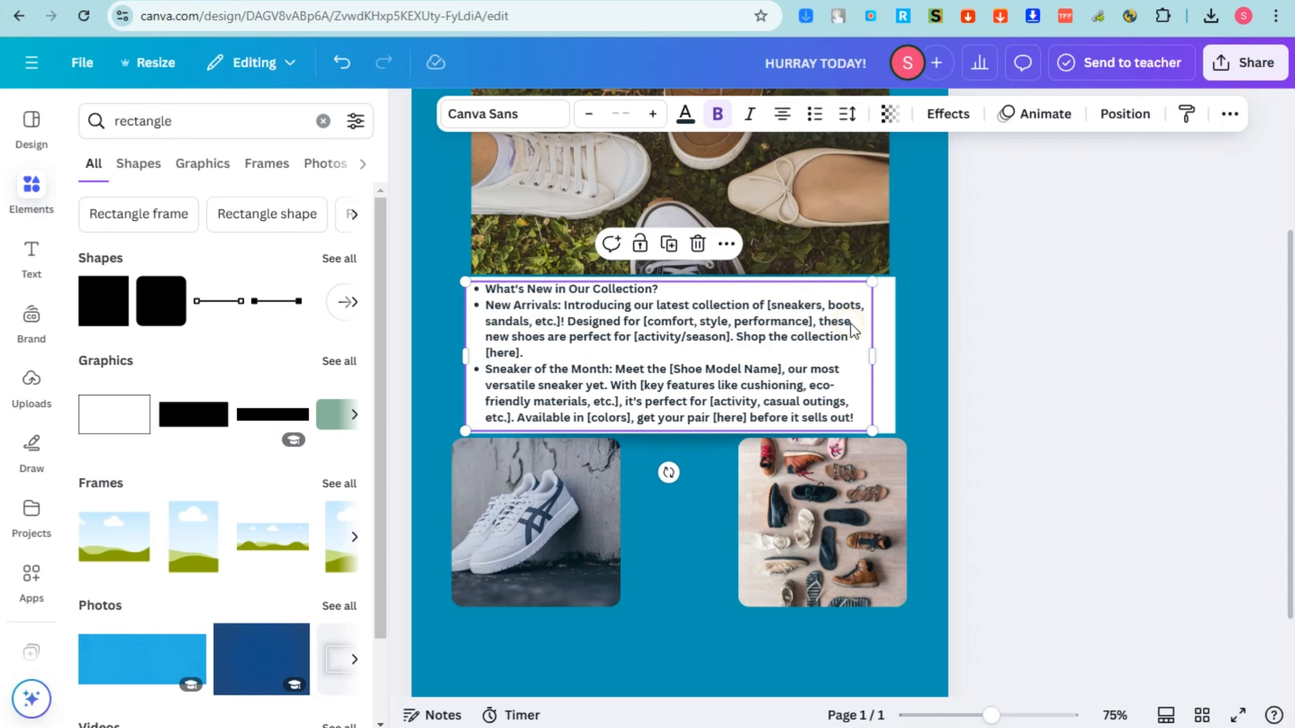
pyautogui.moveTo(853, 329); pyautogui.dragTo(859, 329)
# Place white rectangles beneath both small photos and add the "Style Tip of the Month" text on the left and "Customer Highlight" on the right.
pyautogui.scroll(4, 918, 370)
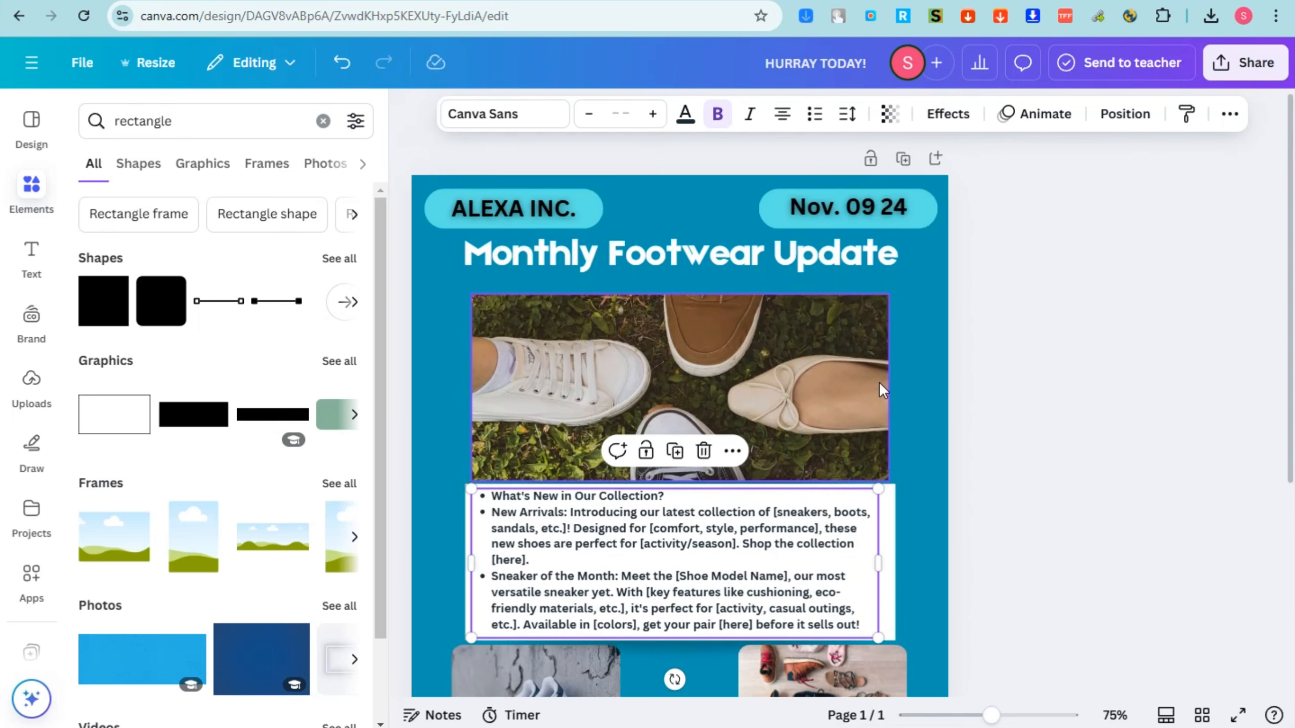
pyautogui.scroll(-6, 918, 367)
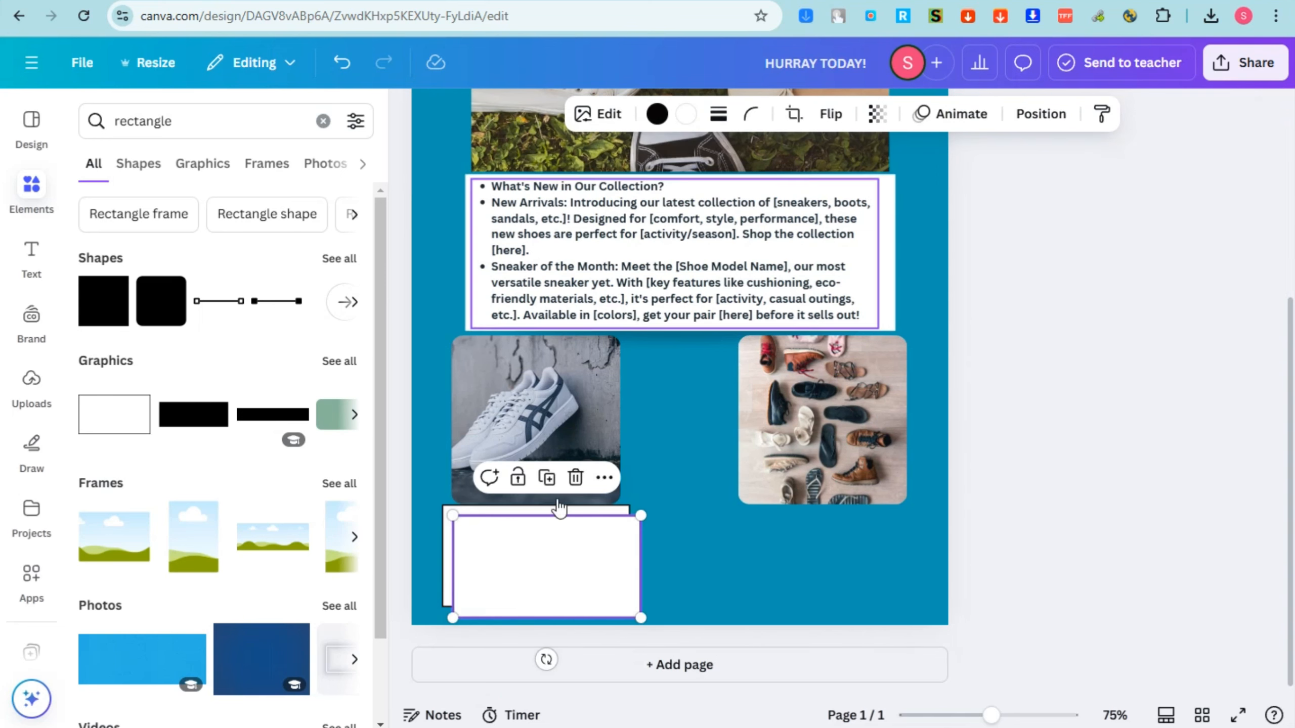
pyautogui.moveTo(565, 572)
pyautogui.mouseDown()
pyautogui.moveTo(841, 566)
pyautogui.moveTo(551, 557)
pyautogui.mouseUp()
pyautogui.moveTo(777, 573); pyautogui.dragTo(781, 563)
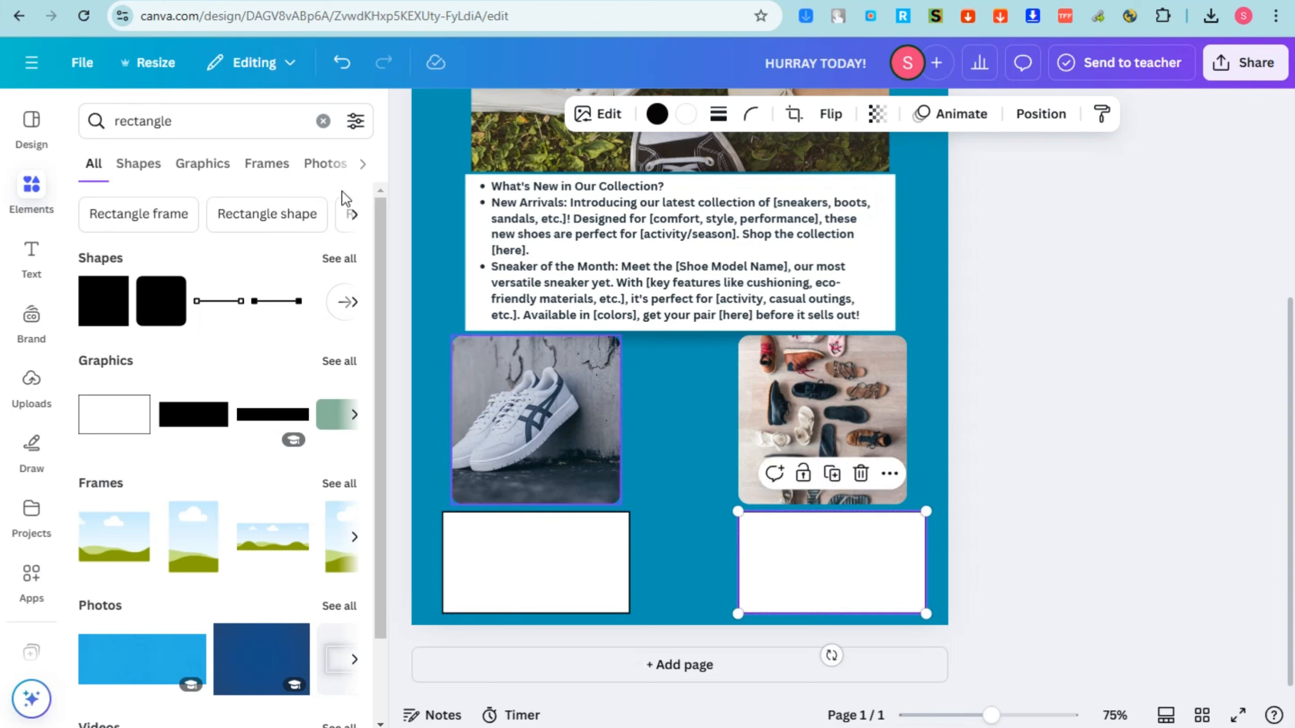
pyautogui.click(31, 257)
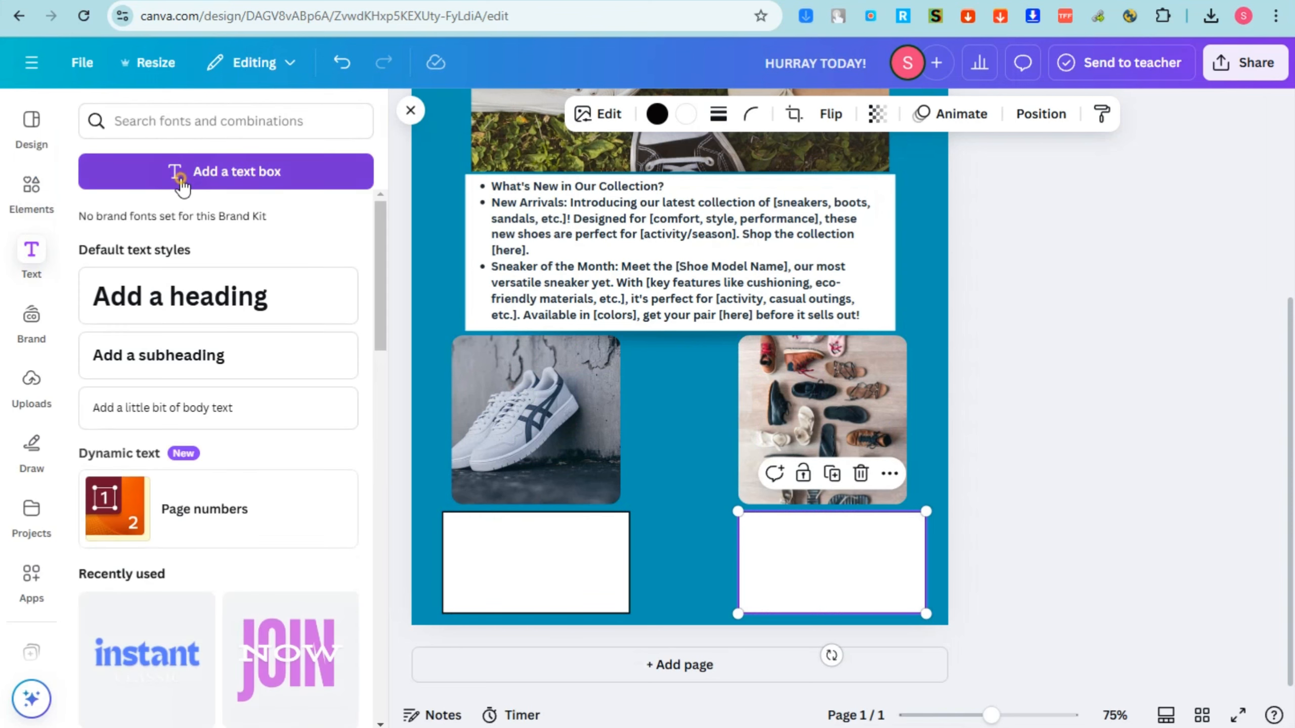
pyautogui.click(182, 174)
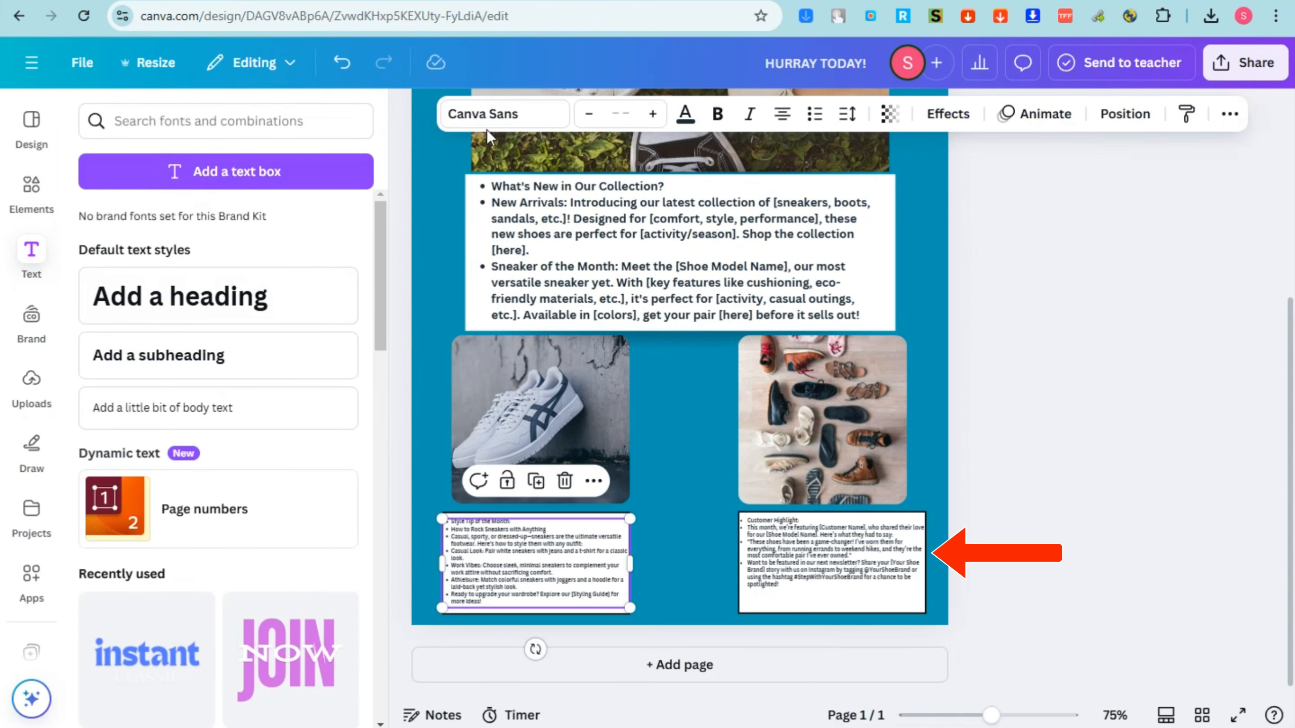
pyautogui.click(196, 371)
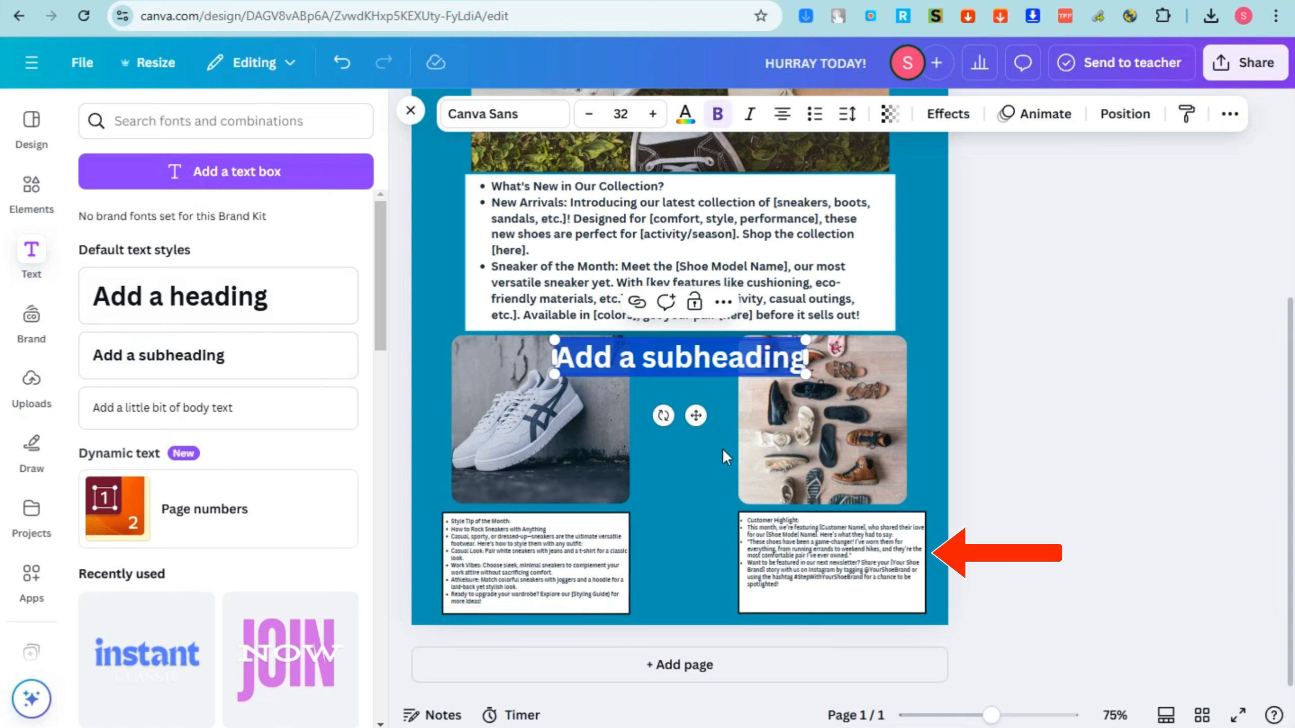
pyautogui.doubleClick(686, 356)
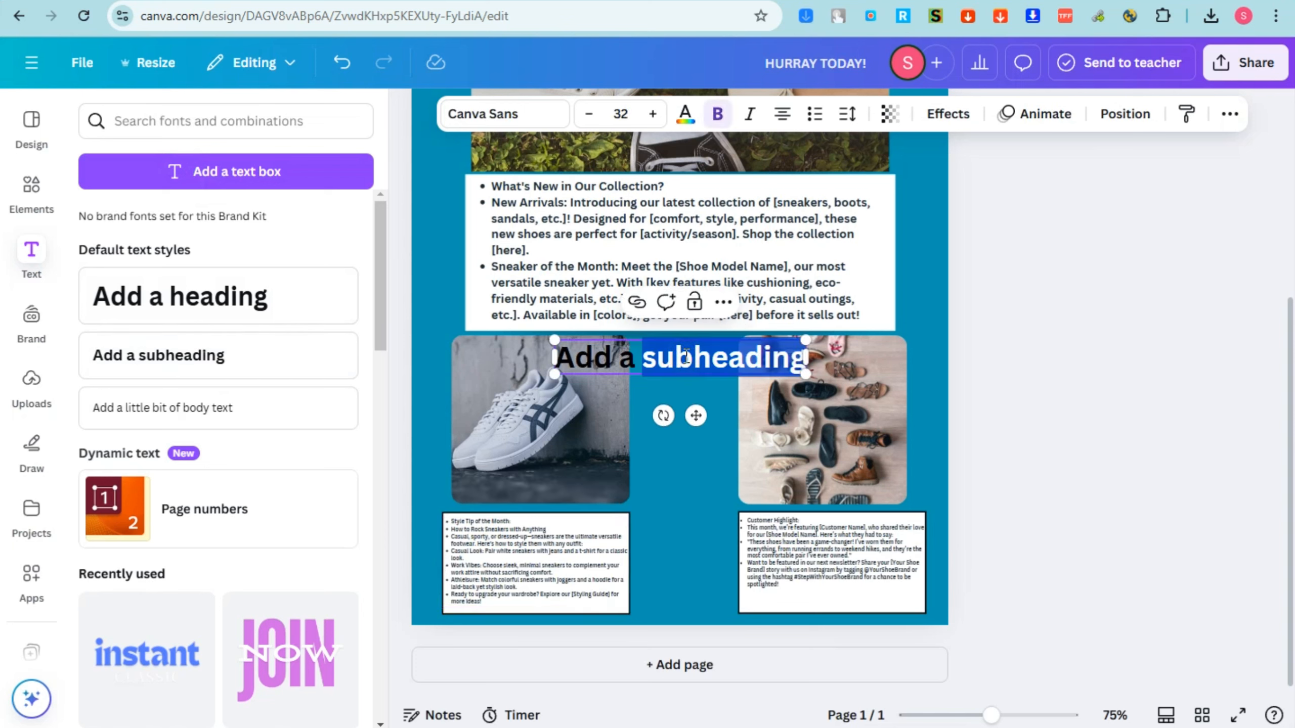
pyautogui.click(684, 359)
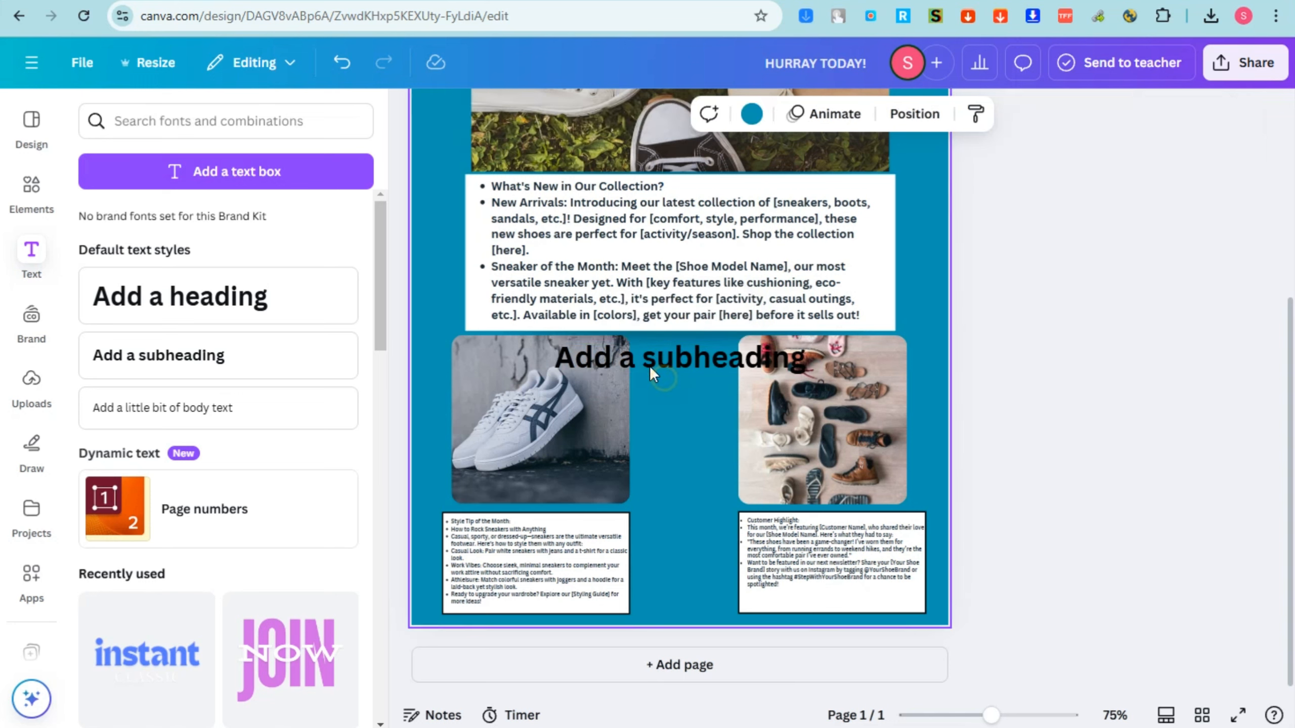
pyautogui.tripleClick(648, 360)
pyautogui.write('www.')
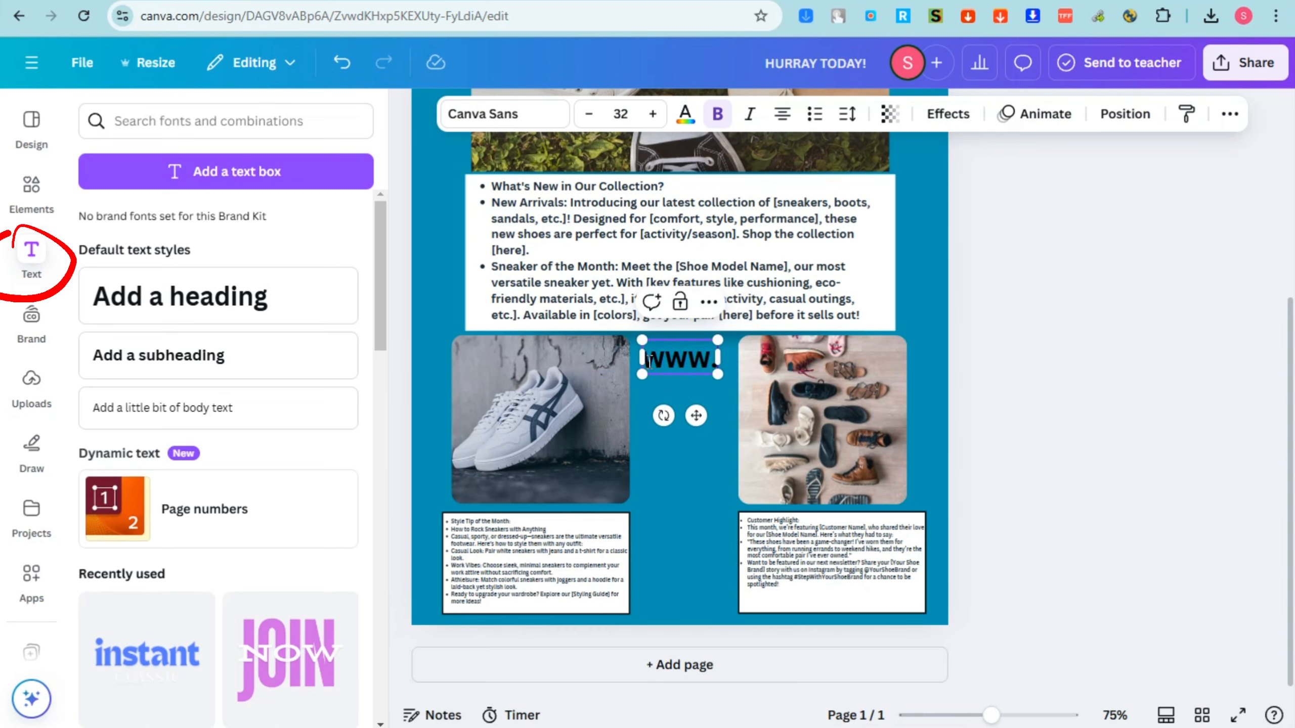
pyautogui.write('My')
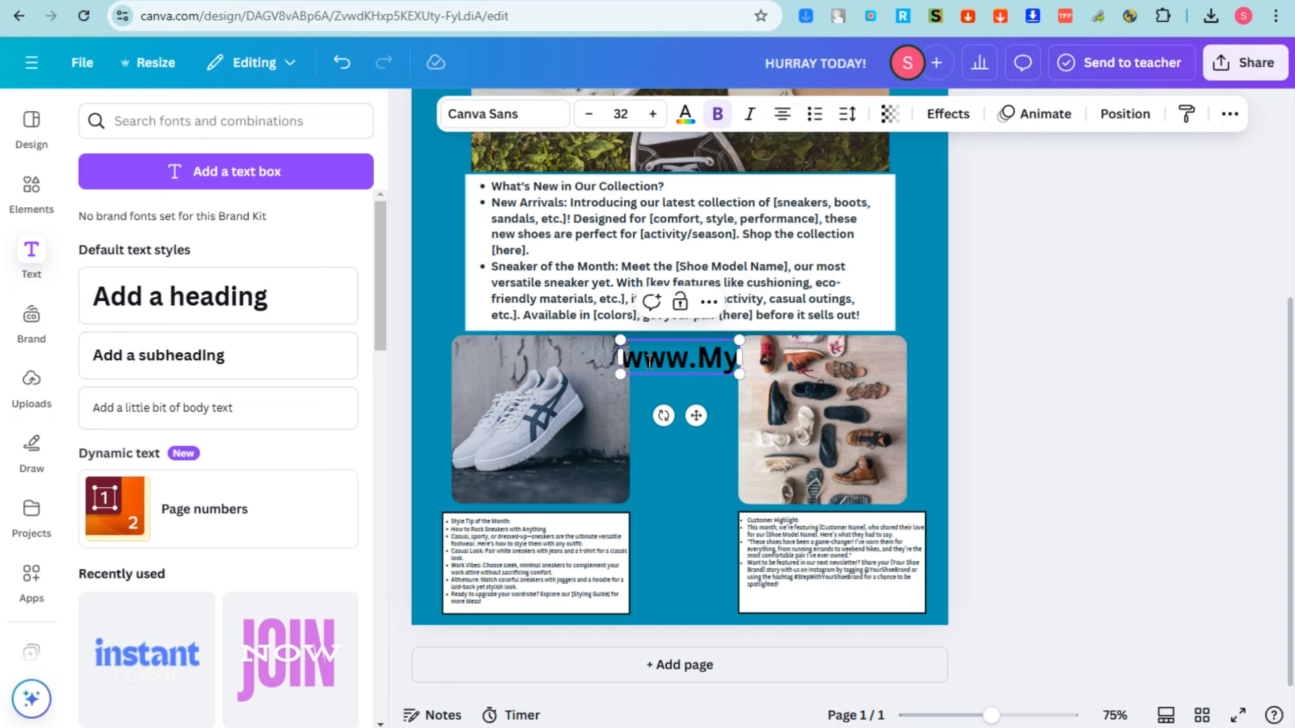
pyautogui.scroll(4, 650, 361)
pyautogui.scroll(-3, 740, 374)
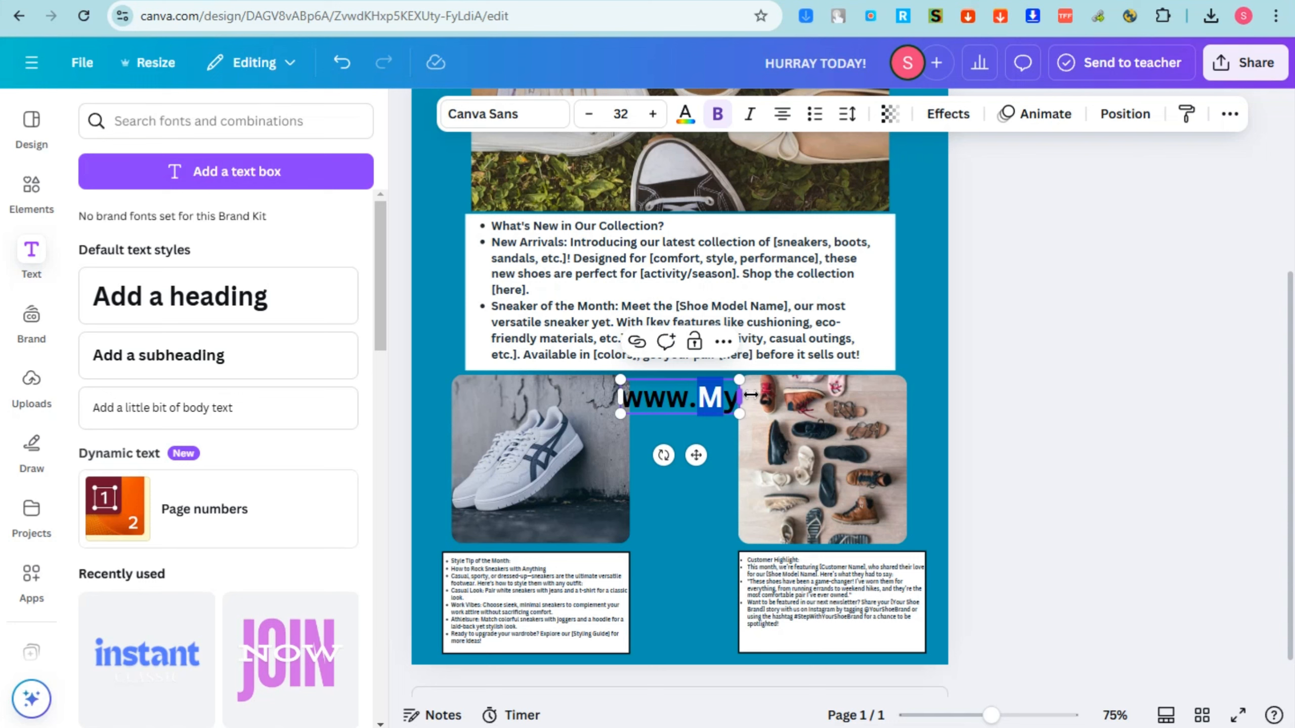
pyautogui.moveTo(735, 400); pyautogui.dragTo(697, 401)
pyautogui.write('Ale')
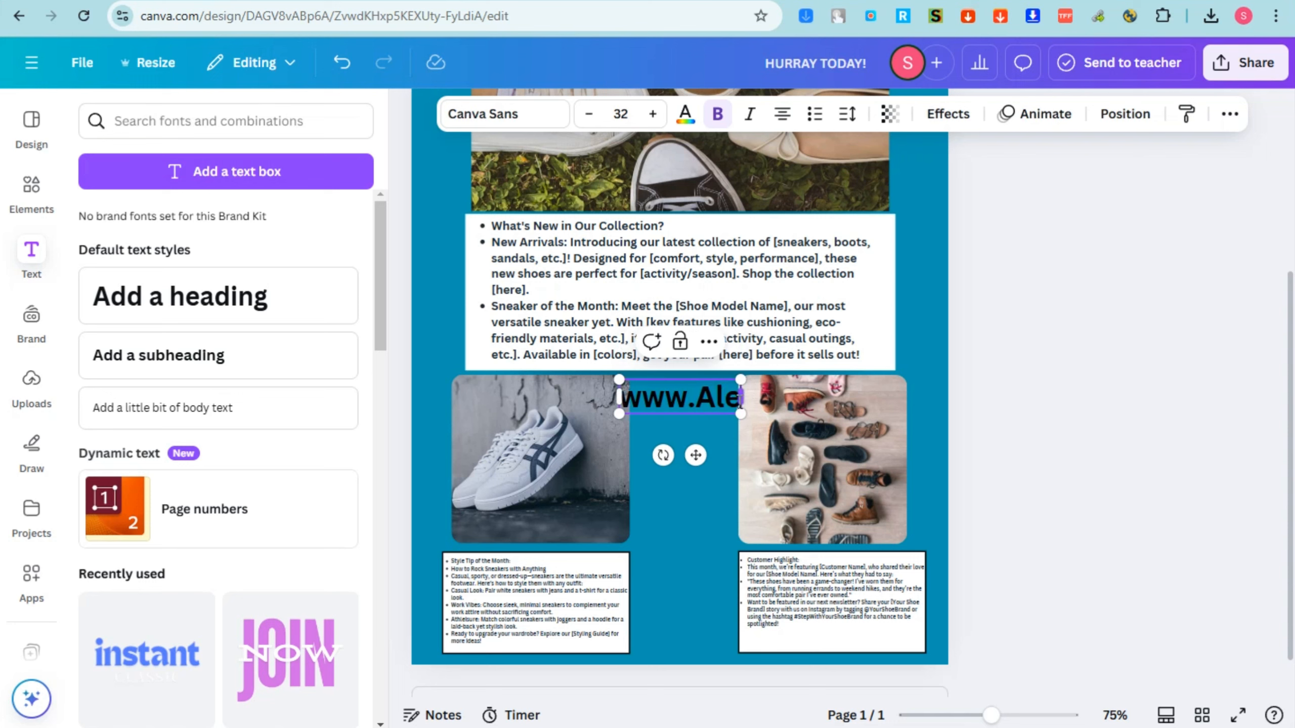
pyautogui.write('xaSh')
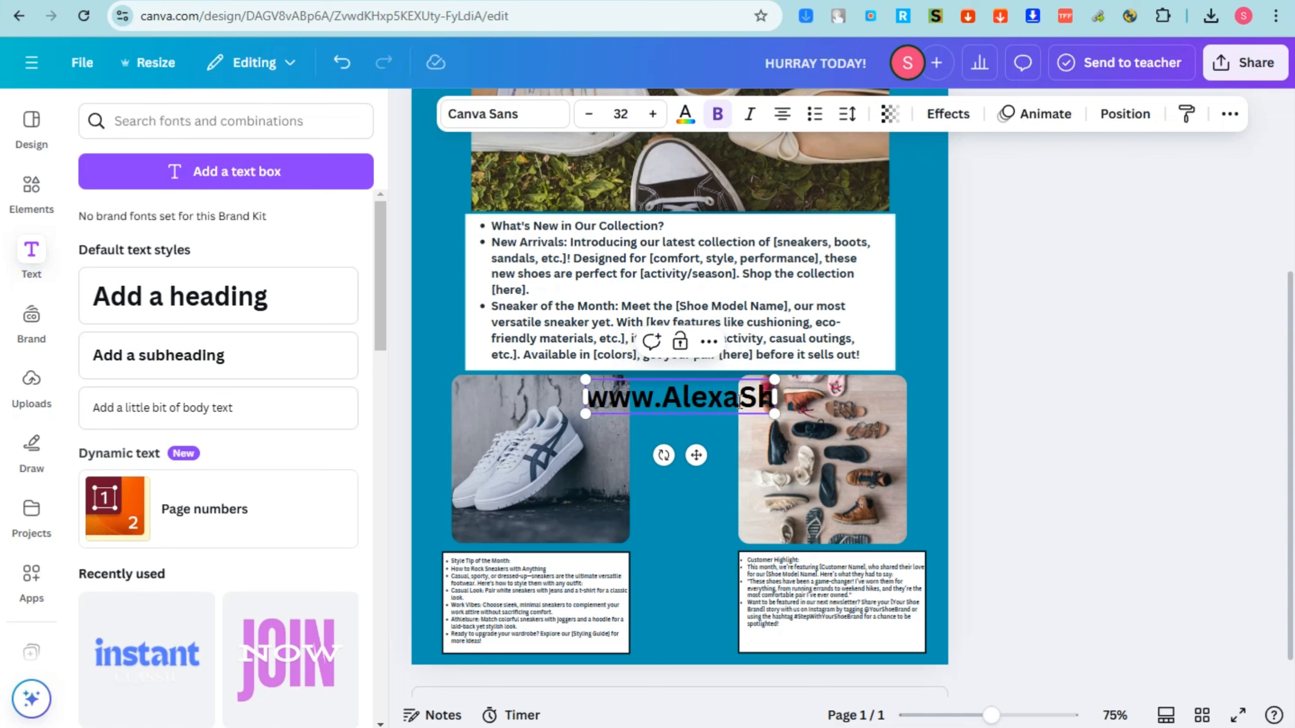
pyautogui.write('oes.com')
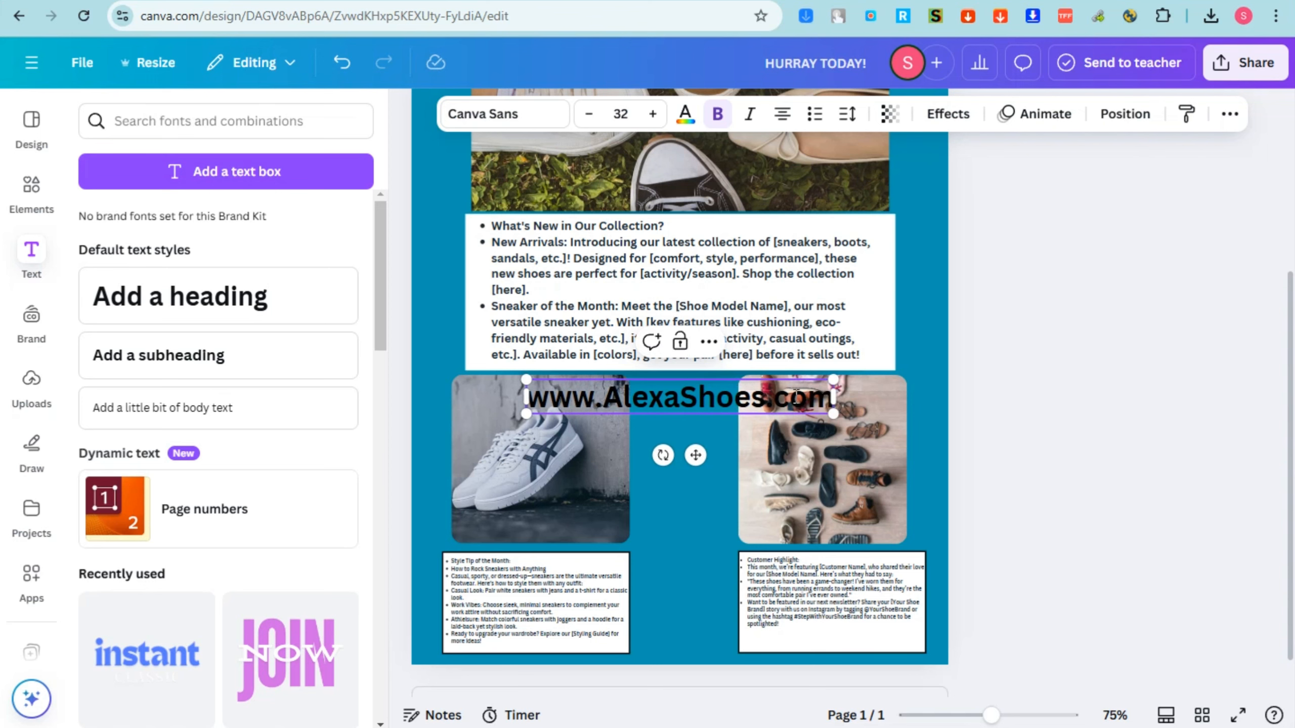
# Change the website address text colour to white.
pyautogui.click(686, 113)
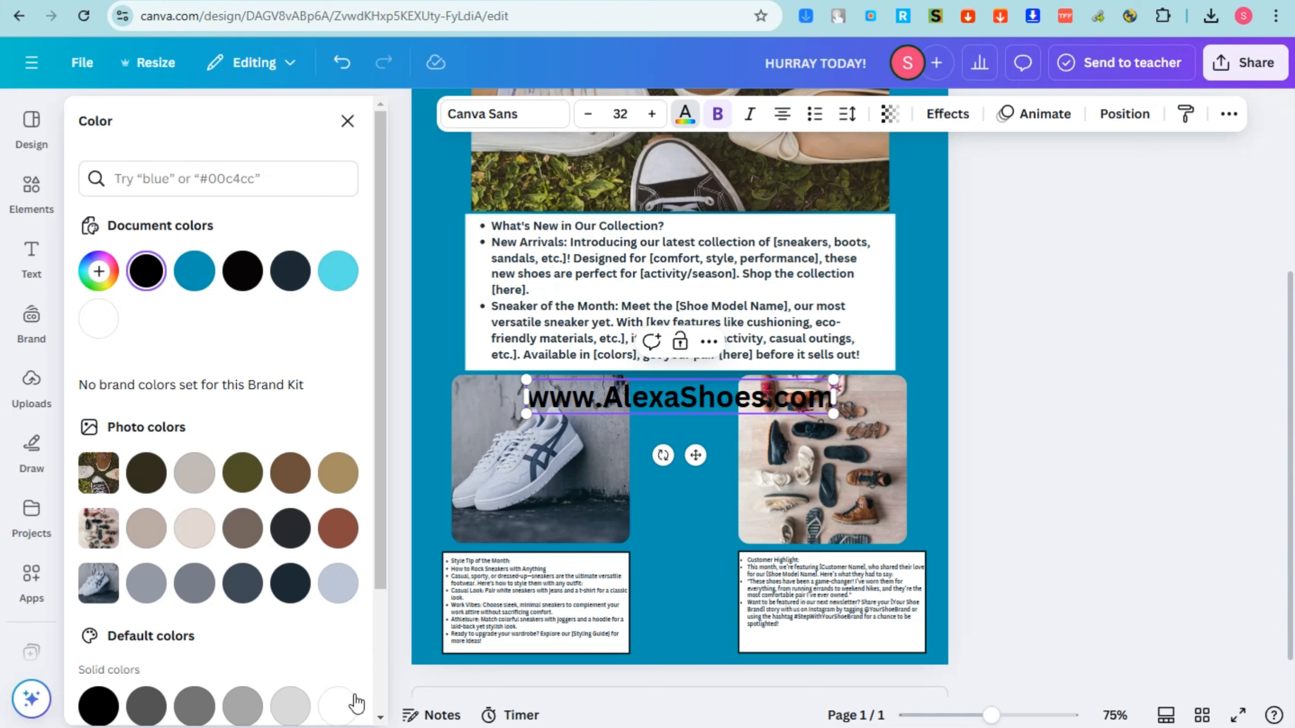
pyautogui.click(338, 705)
pyautogui.doubleClick(808, 400)
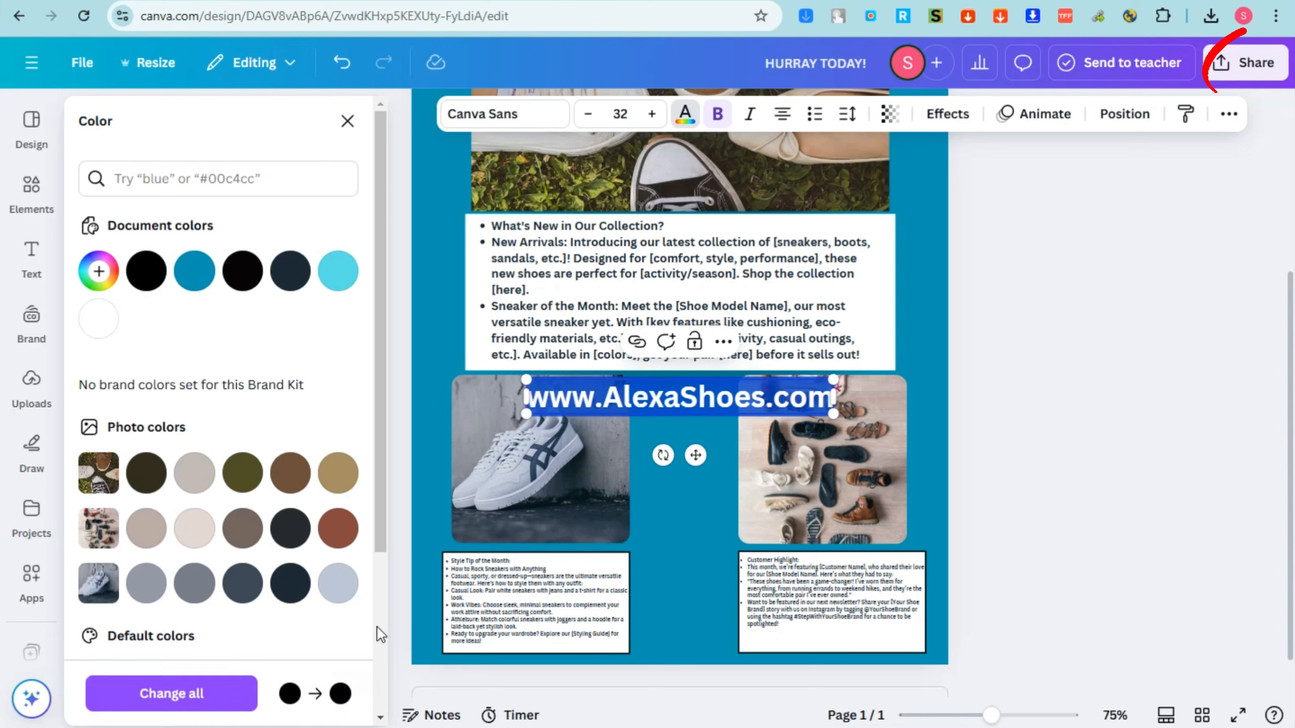
pyautogui.scroll(-4, 339, 538)
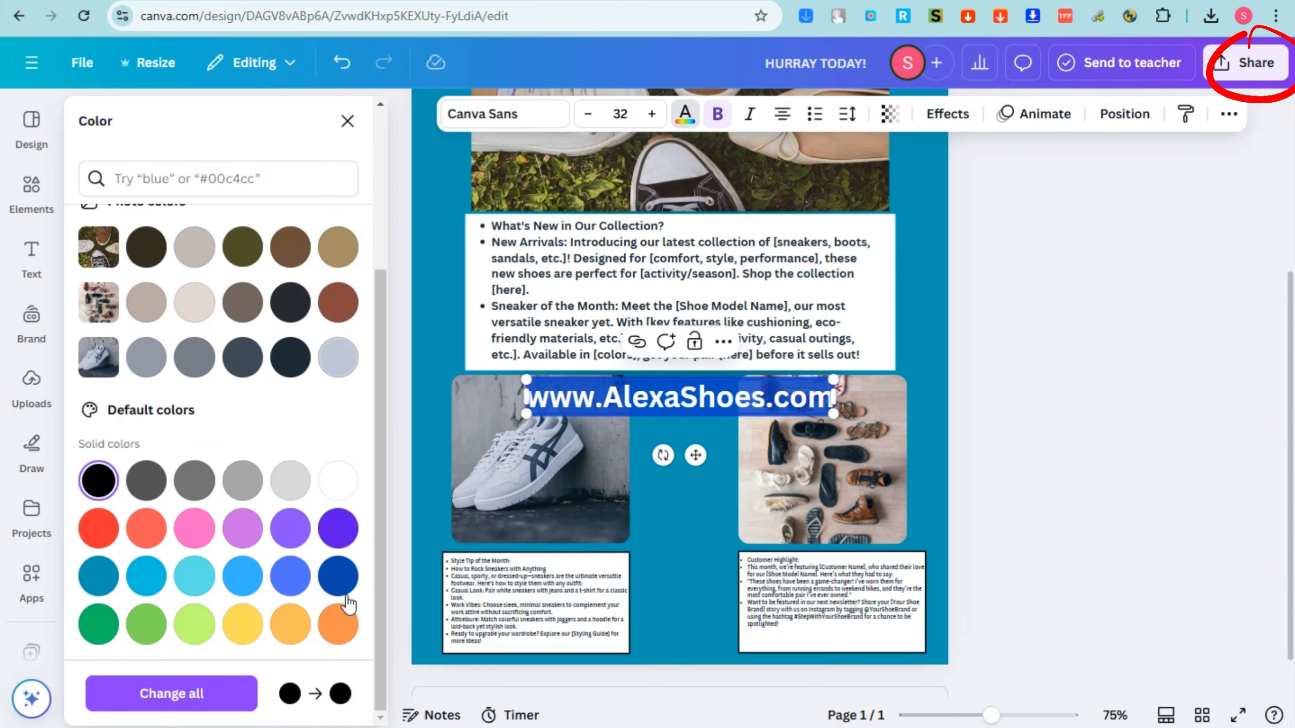
pyautogui.click(338, 480)
# Shrink the website address to about 12.4, move it to the page's lower-left edge, and colour it dark navy.
pyautogui.moveTo(834, 380); pyautogui.dragTo(541, 662)
pyautogui.click(662, 439)
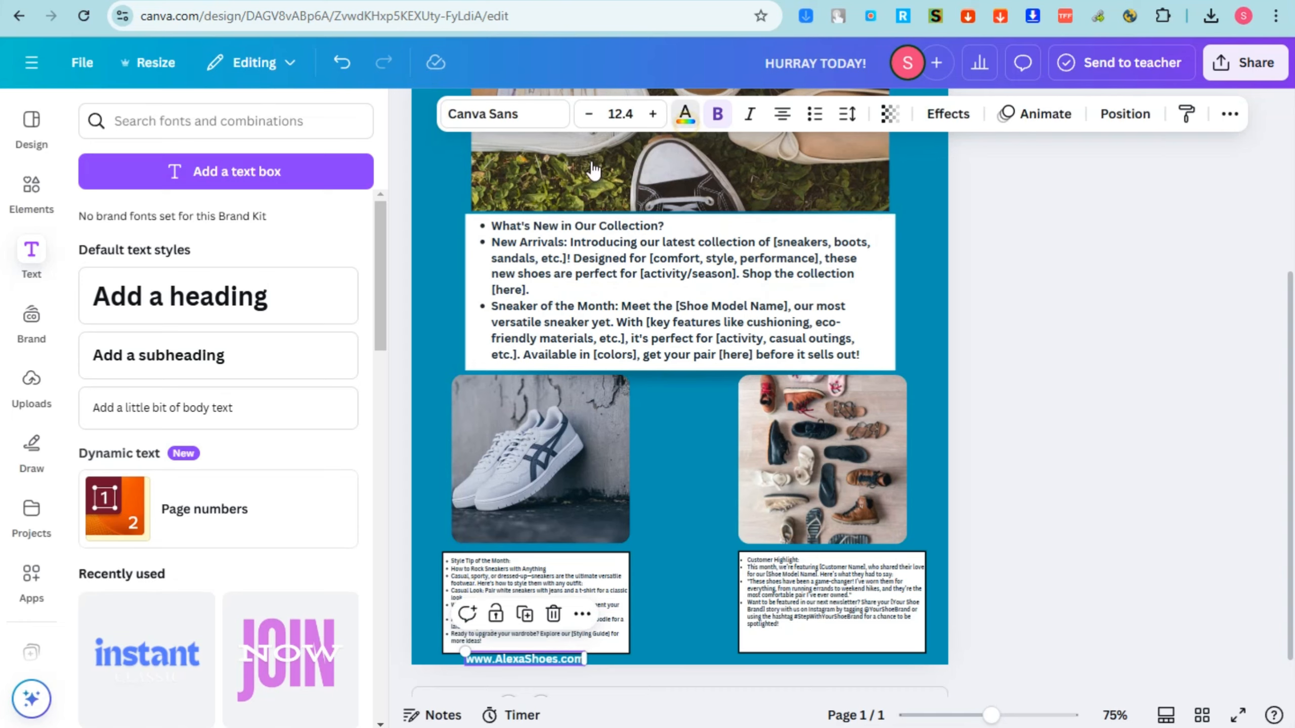
pyautogui.click(285, 582)
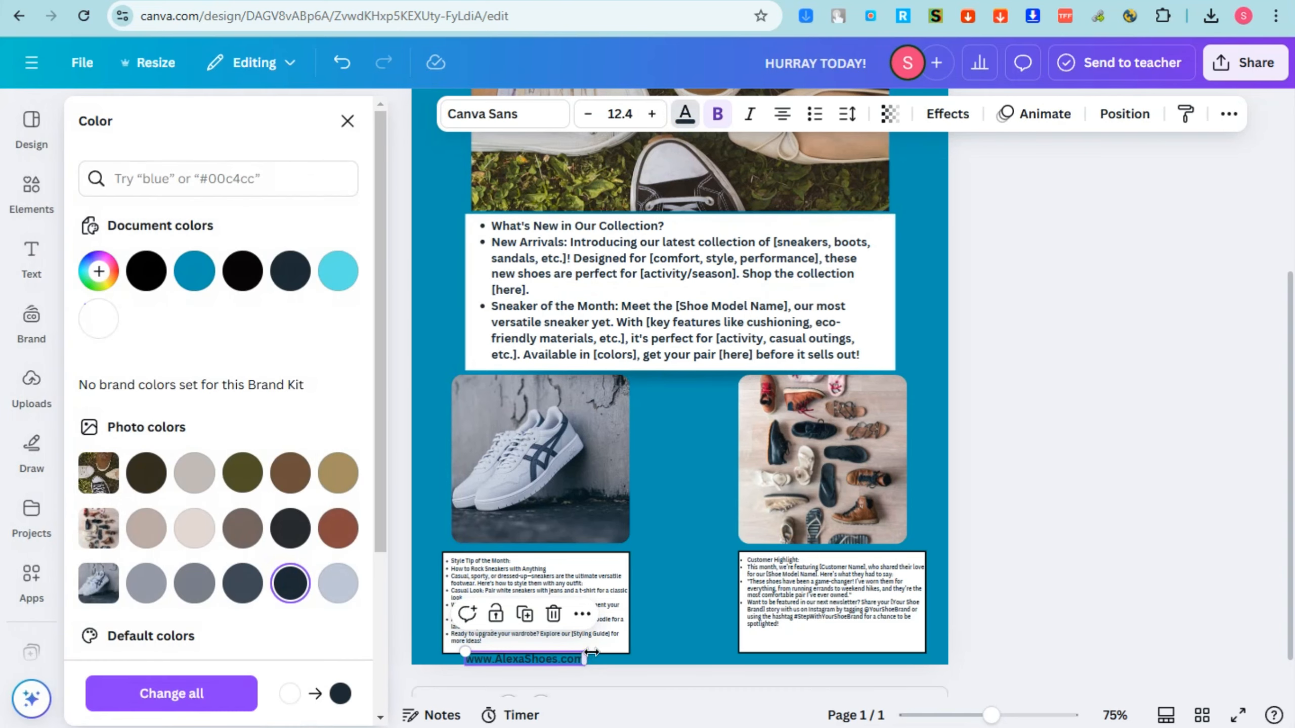
# Nudge the Style Tip and Customer Highlight boxes up slightly and adjust the website address beneath the left box.
pyautogui.moveTo(673, 627); pyautogui.dragTo(536, 587)
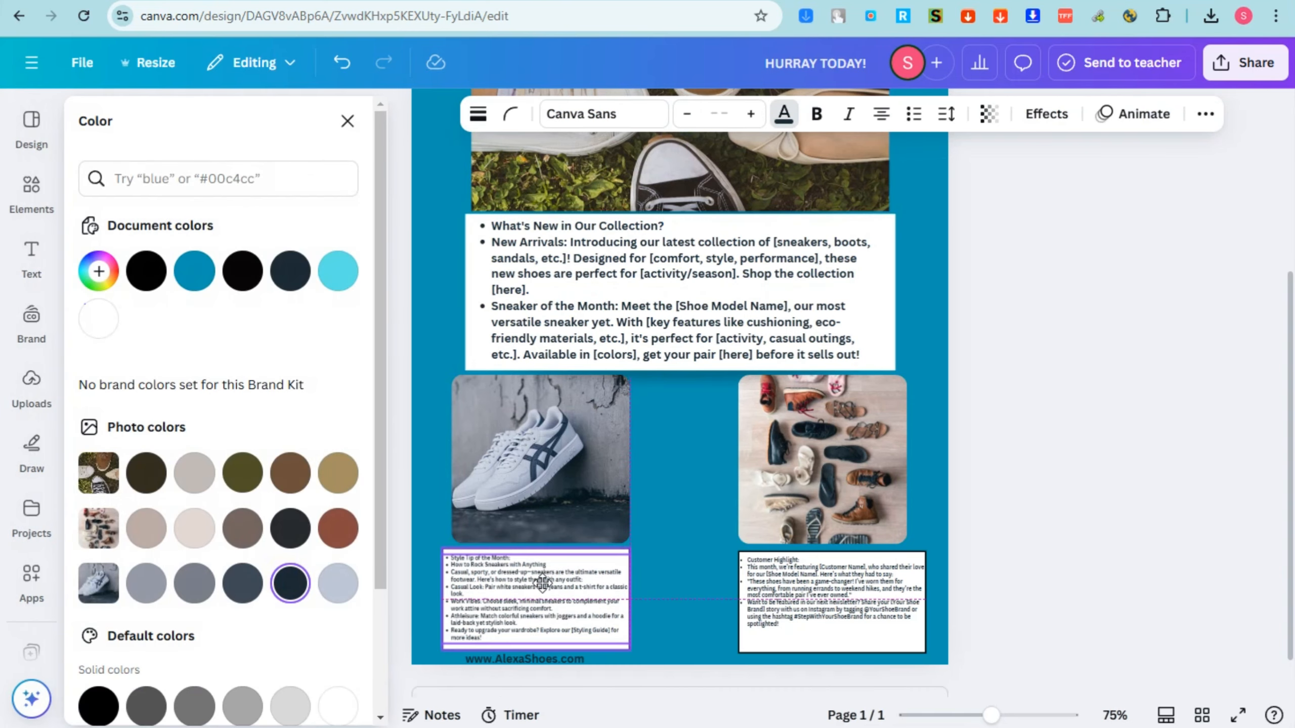
pyautogui.moveTo(937, 598); pyautogui.dragTo(815, 596)
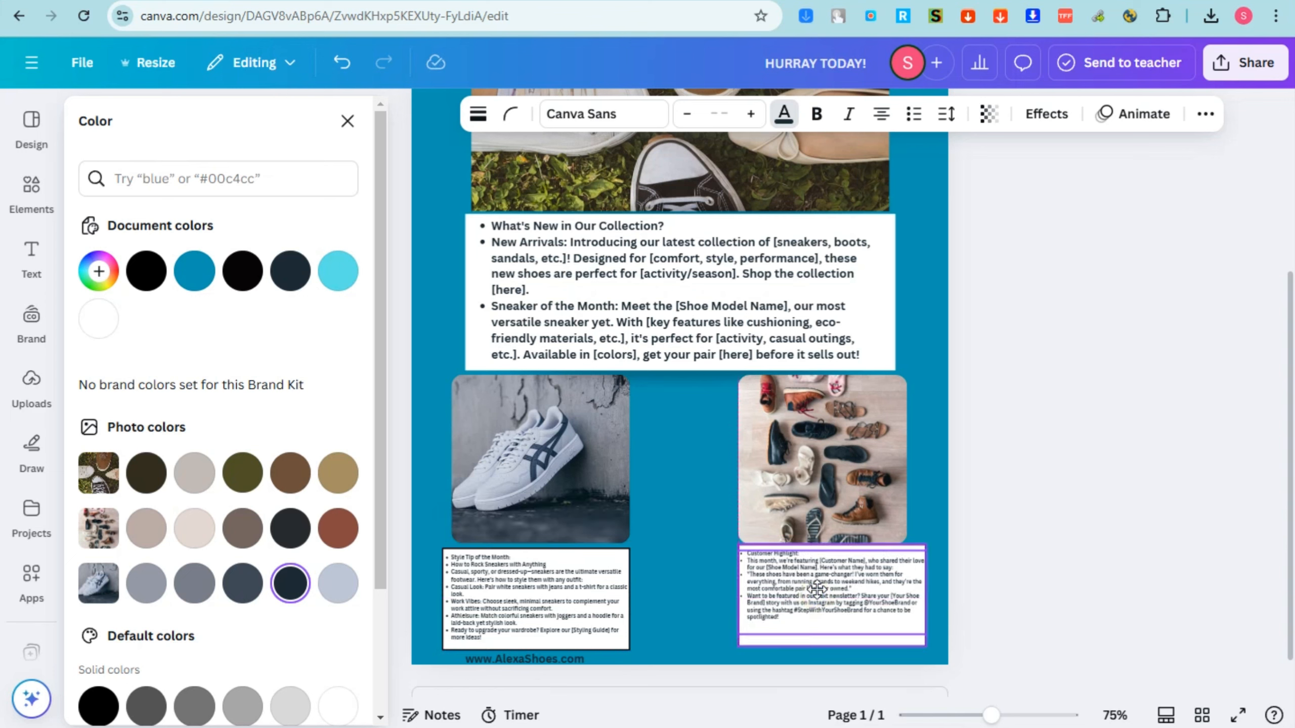
pyautogui.click(542, 660)
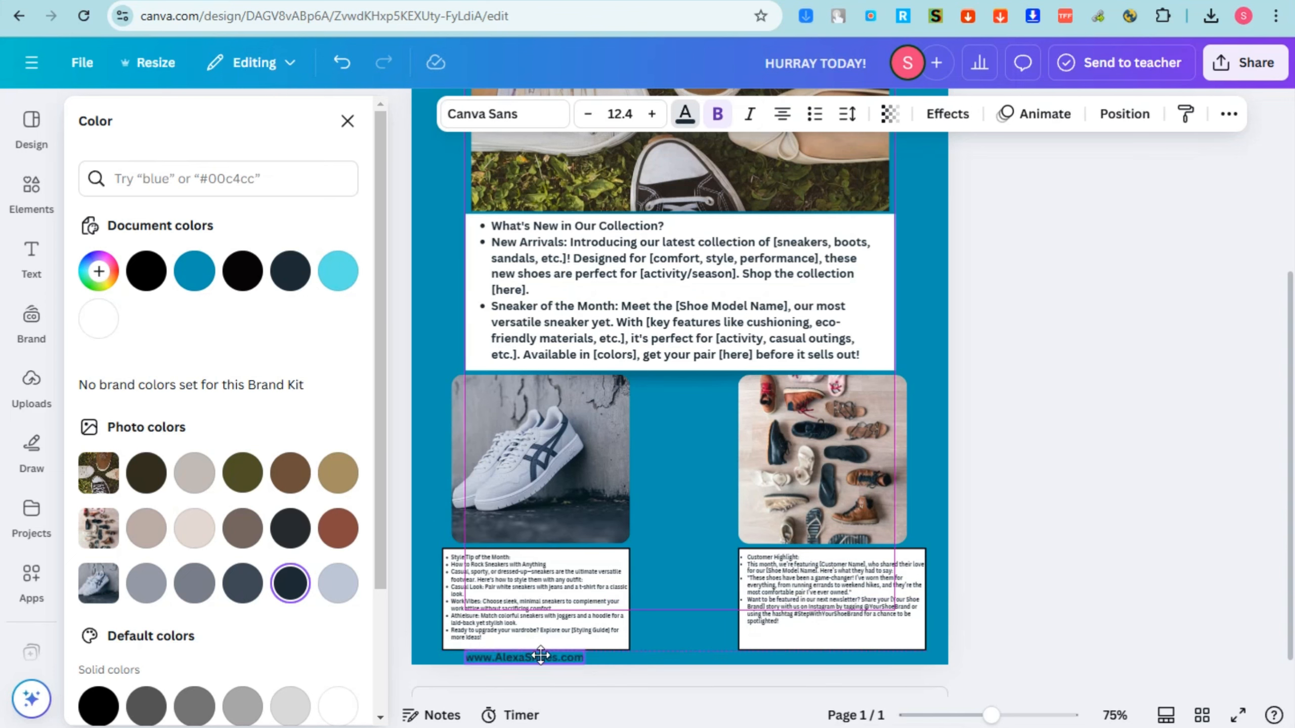